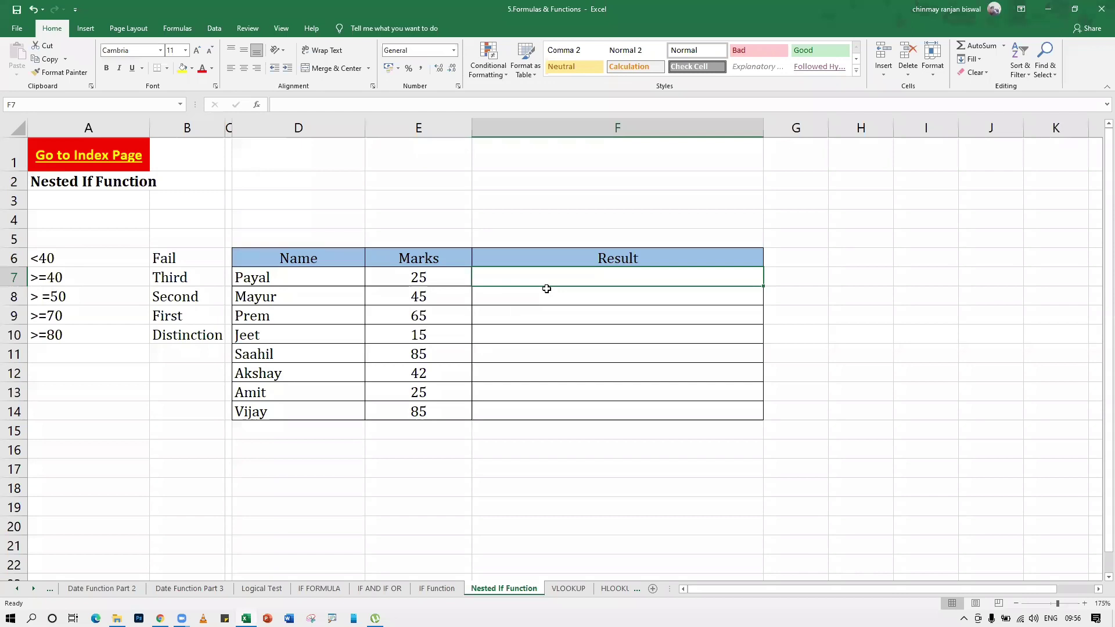
Enter an IF formula in F7 that returns "Pass" when E7 is at least 40 and "fail" otherwise
type("=if(")
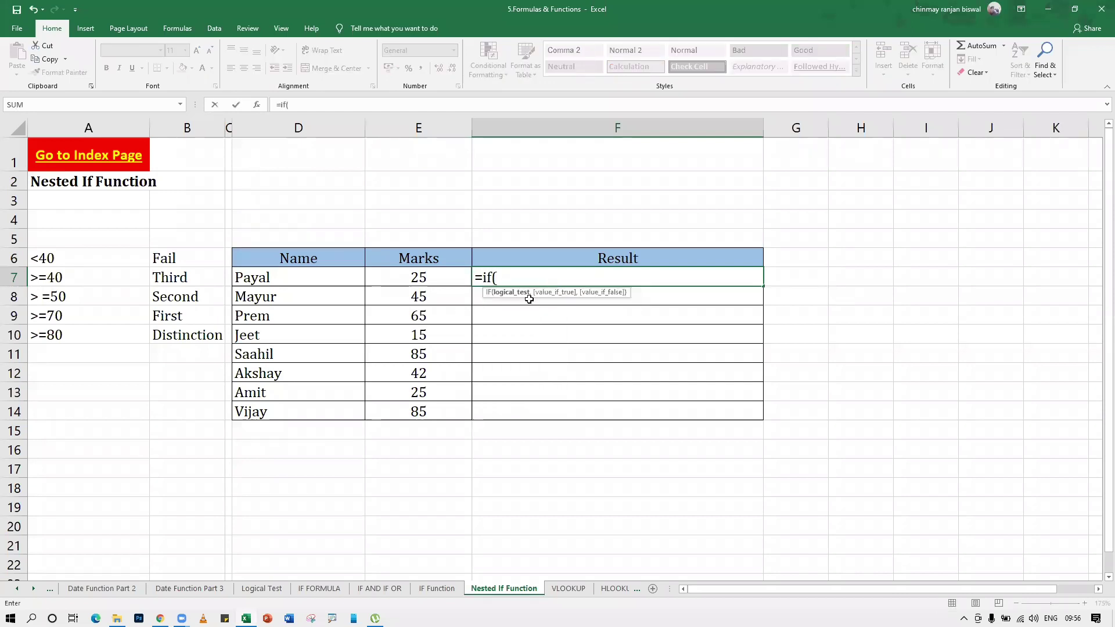
left_click(440, 278)
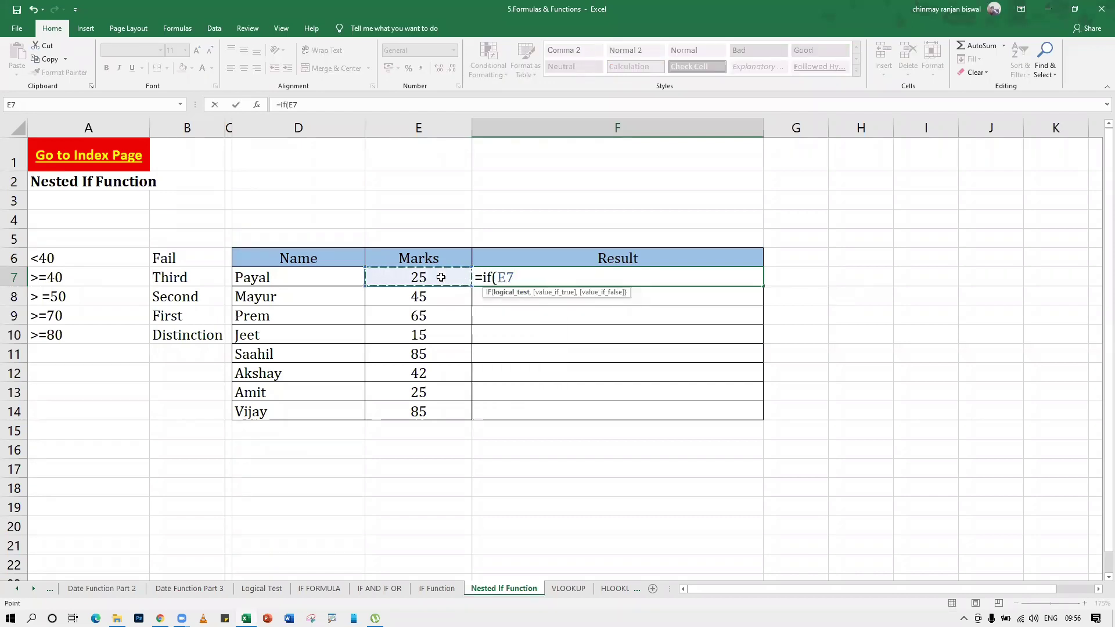
type(">=40")
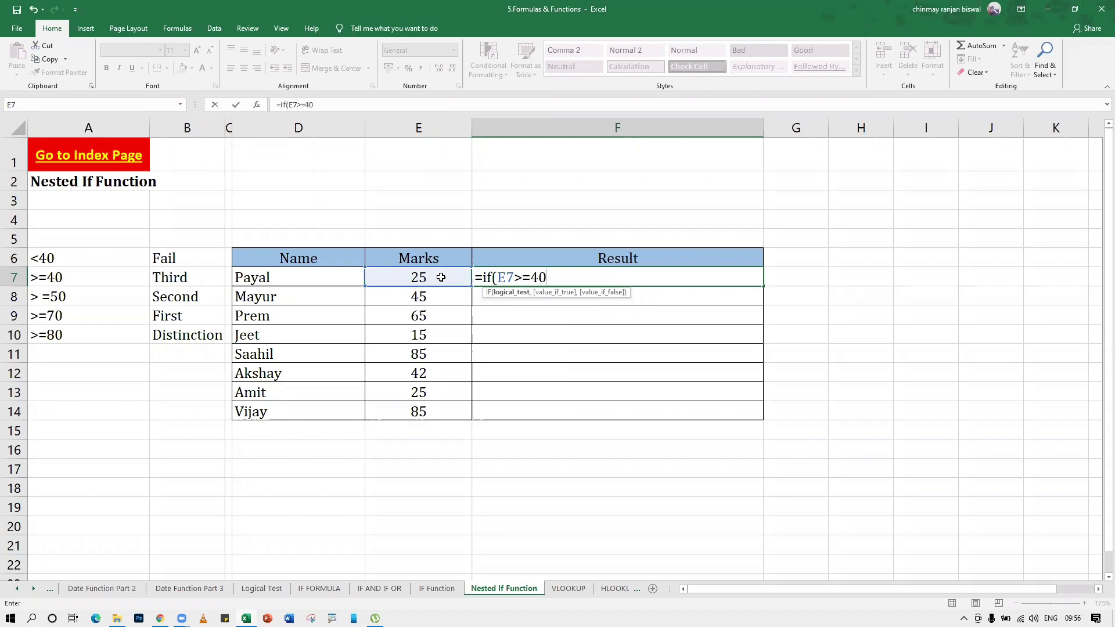
type(",\"Pass\",\"e")
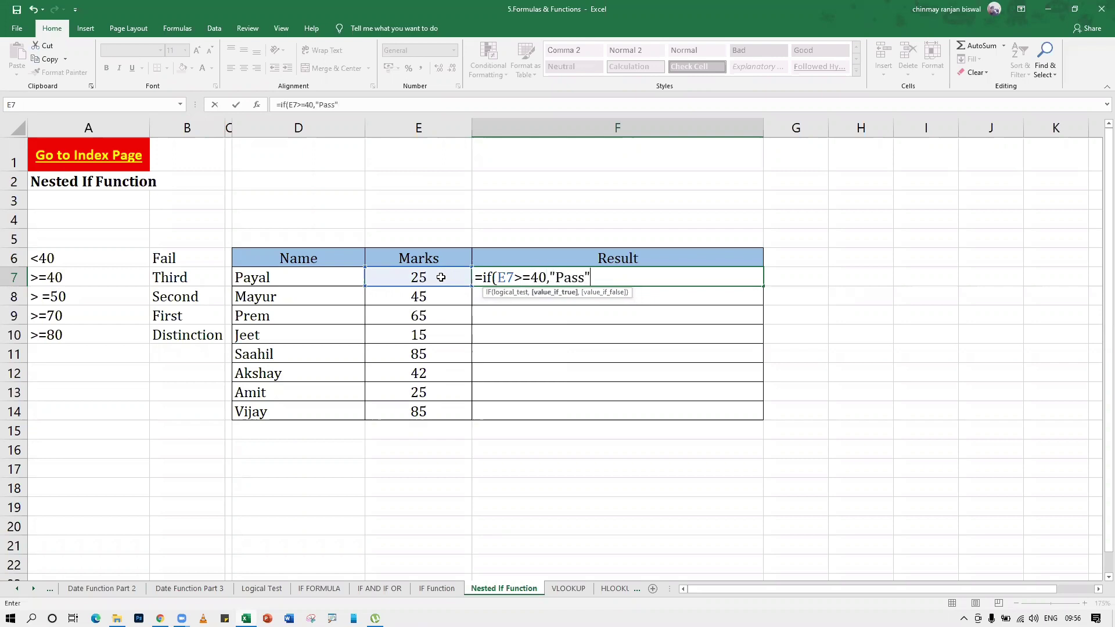
key("BackSpace")
type("fail\")")
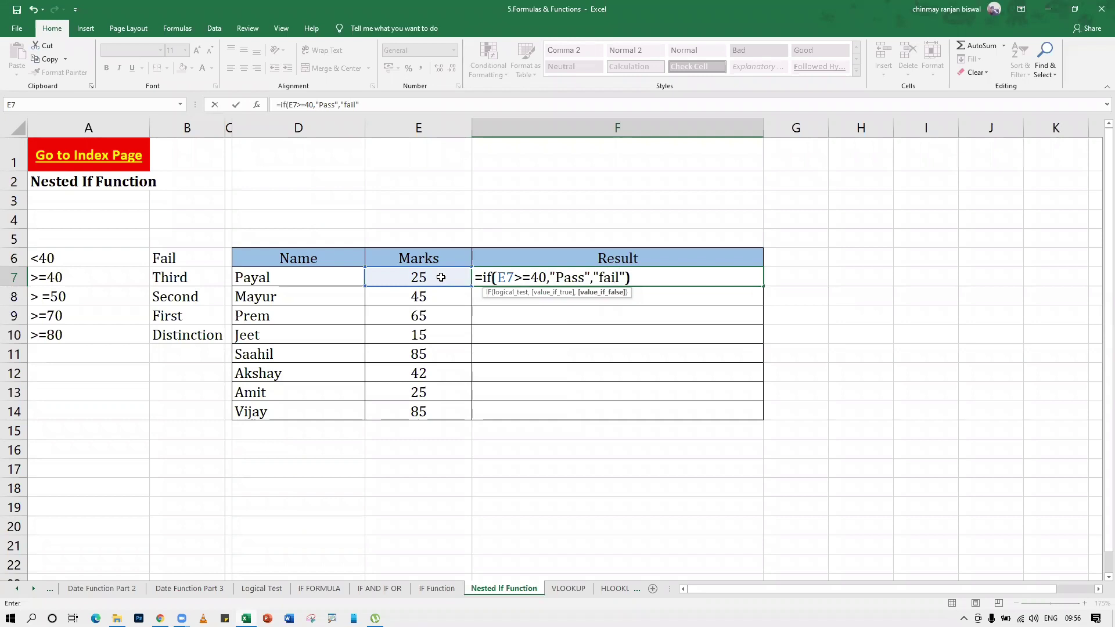
key("Return")
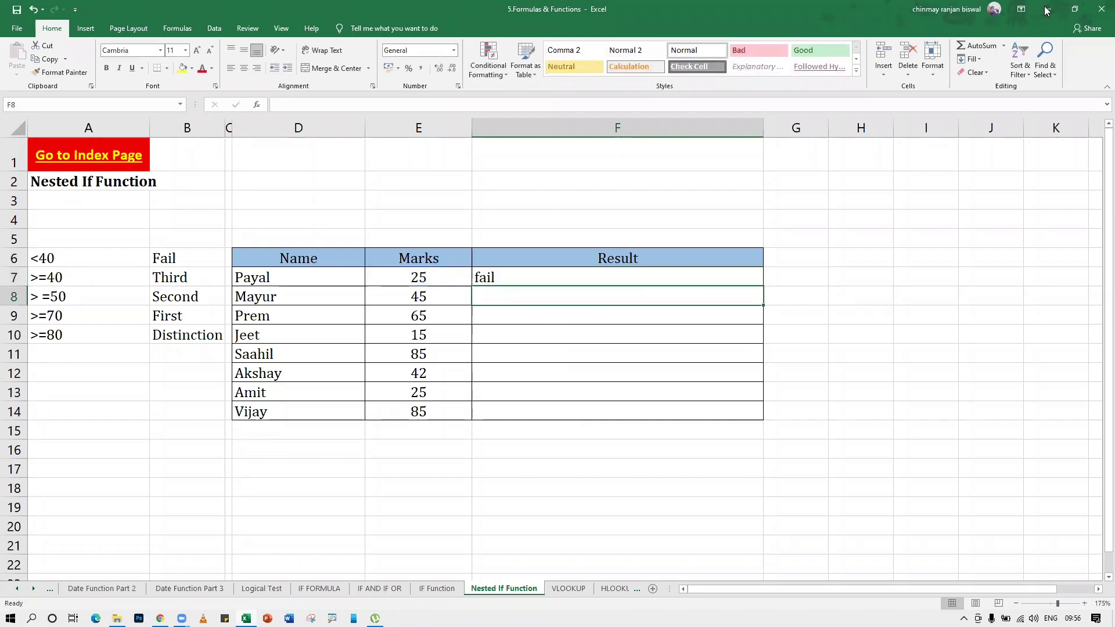
Fill the F7 formula down the Result column through F15 and clear the surplus result in F15
left_click(741, 280)
left_click_drag(764, 286, 762, 439)
left_click(567, 429)
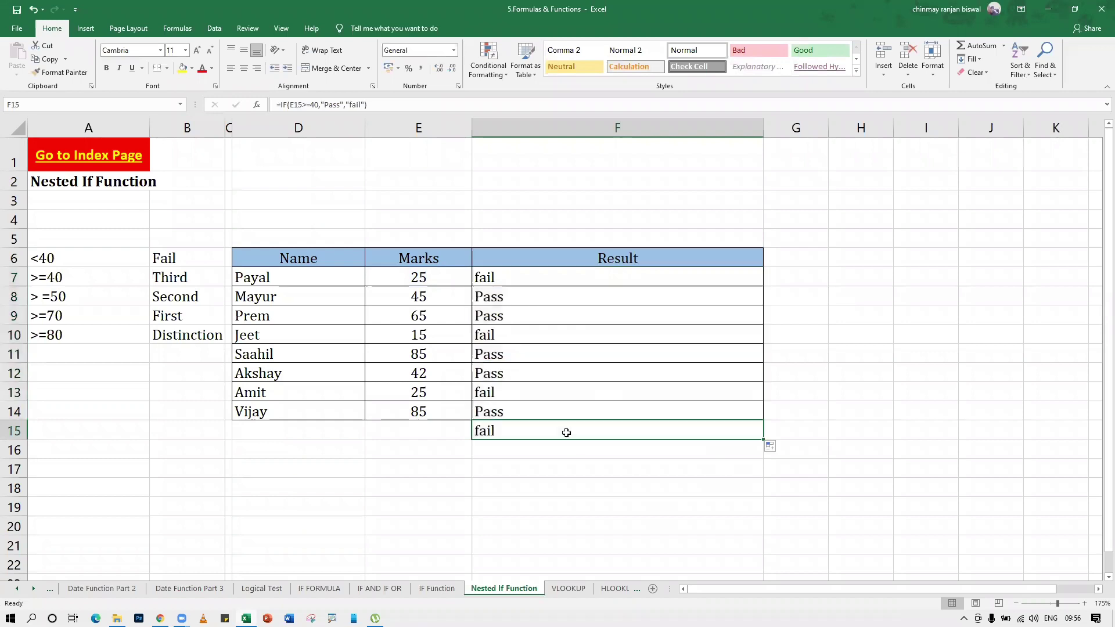
key("Delete")
left_click(567, 448)
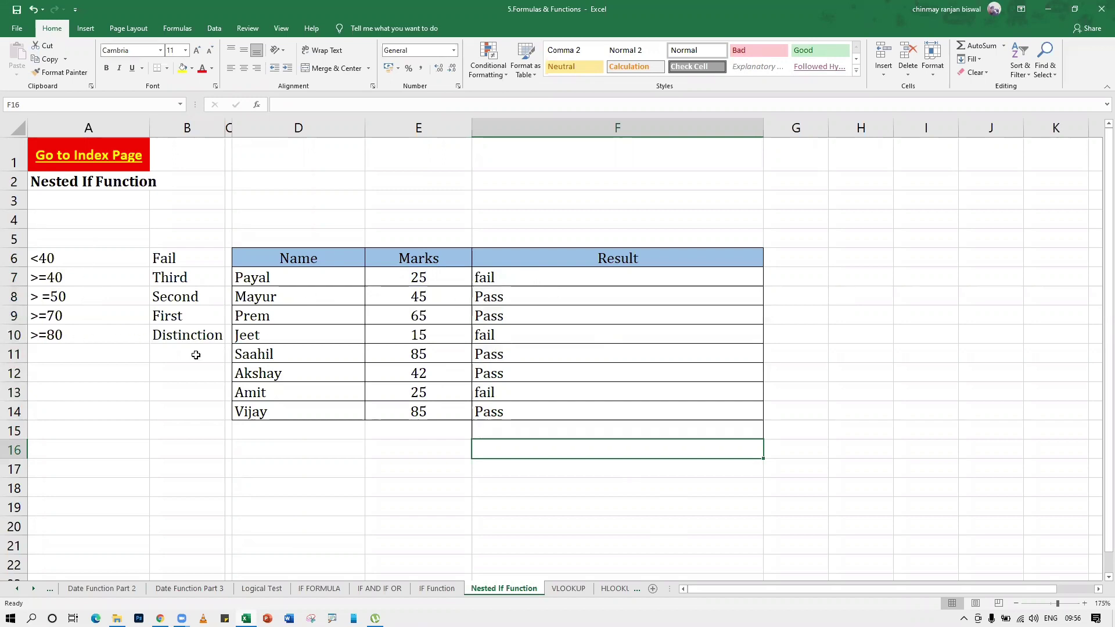
Clear the pass/fail results from F7:F14
left_click(189, 335)
left_click(195, 314)
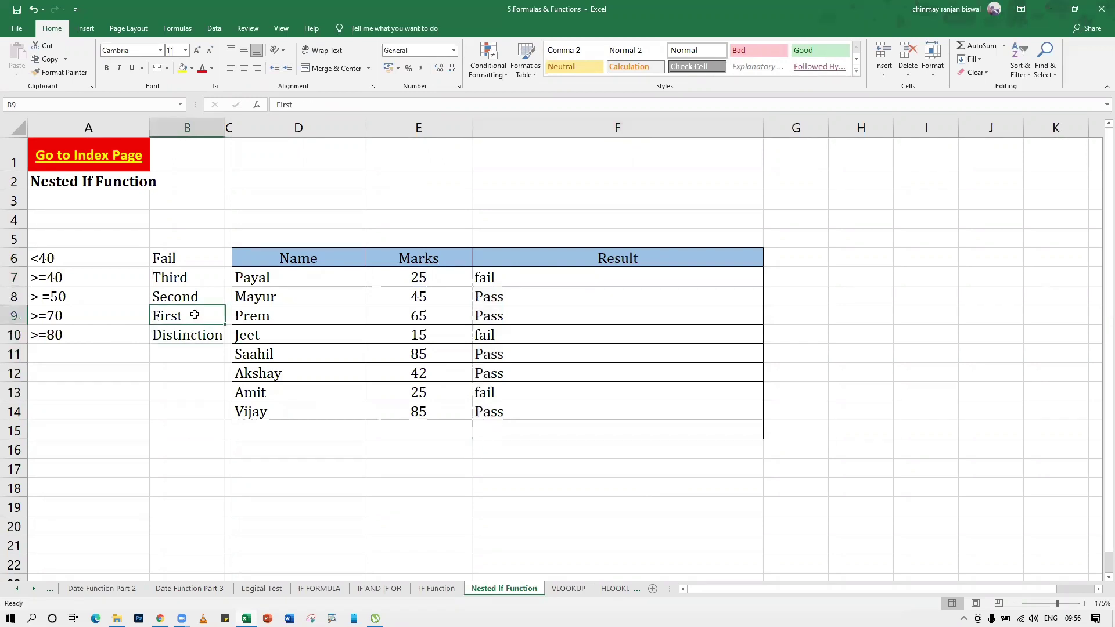
left_click(196, 297)
left_click(192, 278)
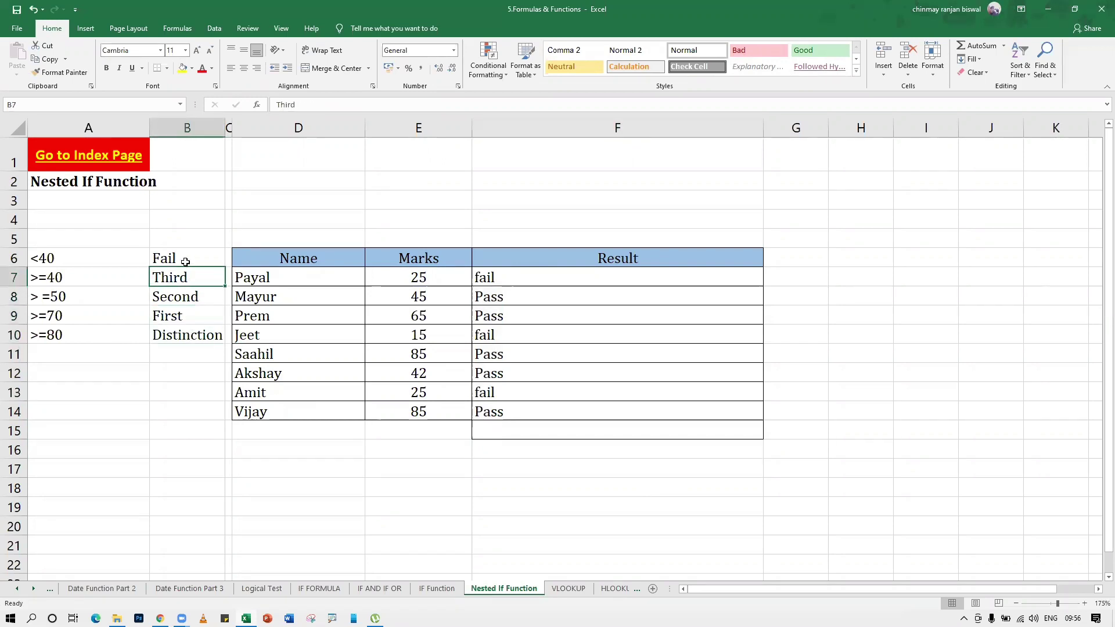
left_click(181, 258)
left_click(534, 280)
left_click_drag(536, 293, 543, 405)
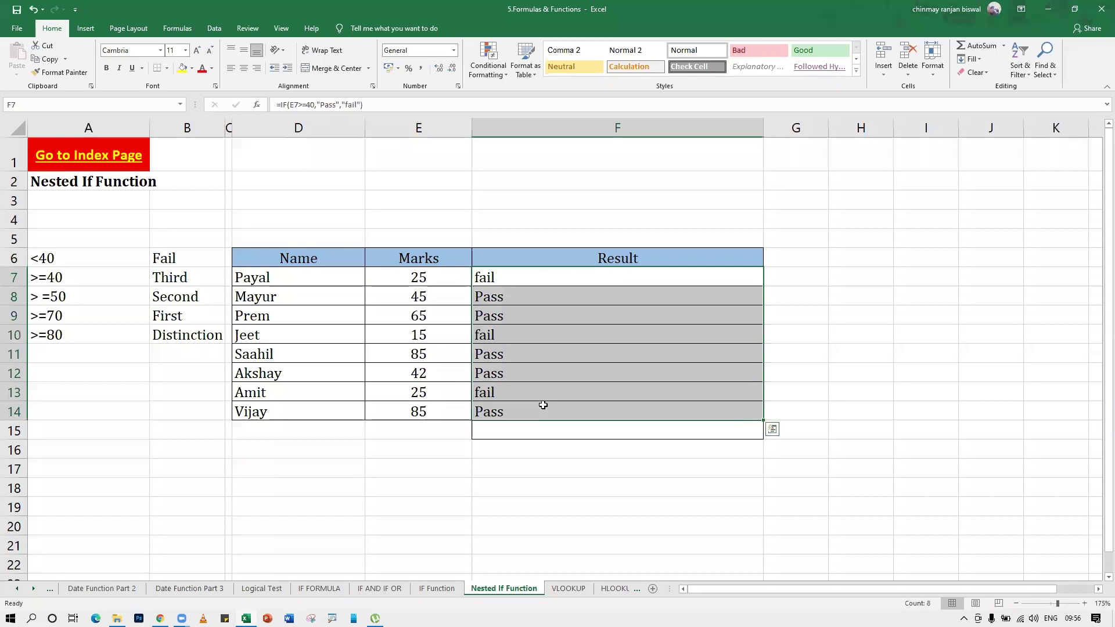
key("Delete")
left_click(523, 424)
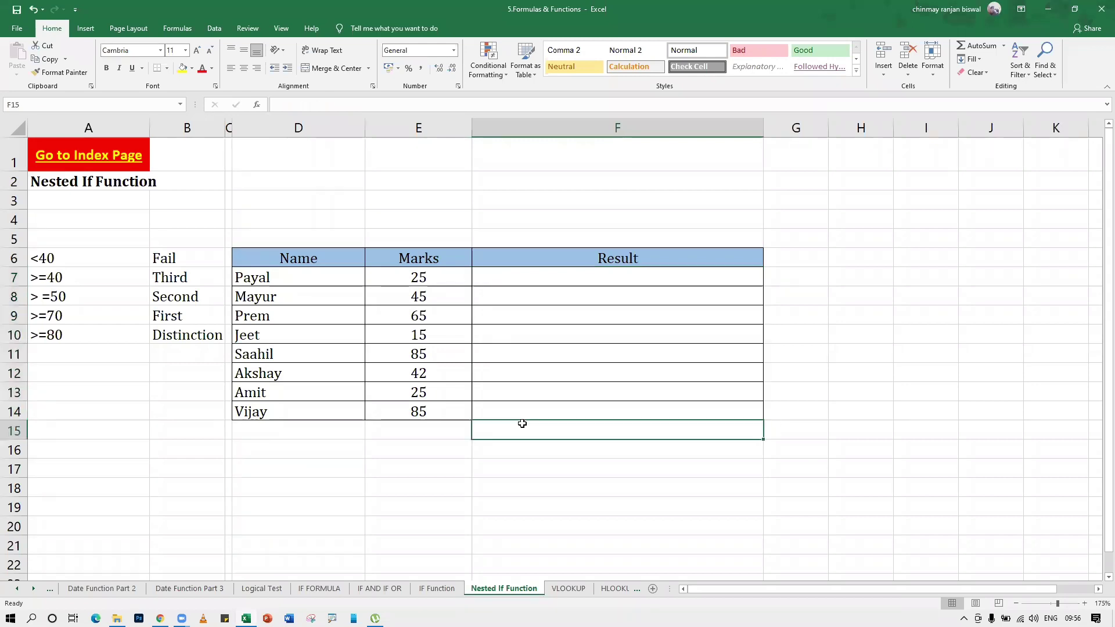
left_click(531, 445)
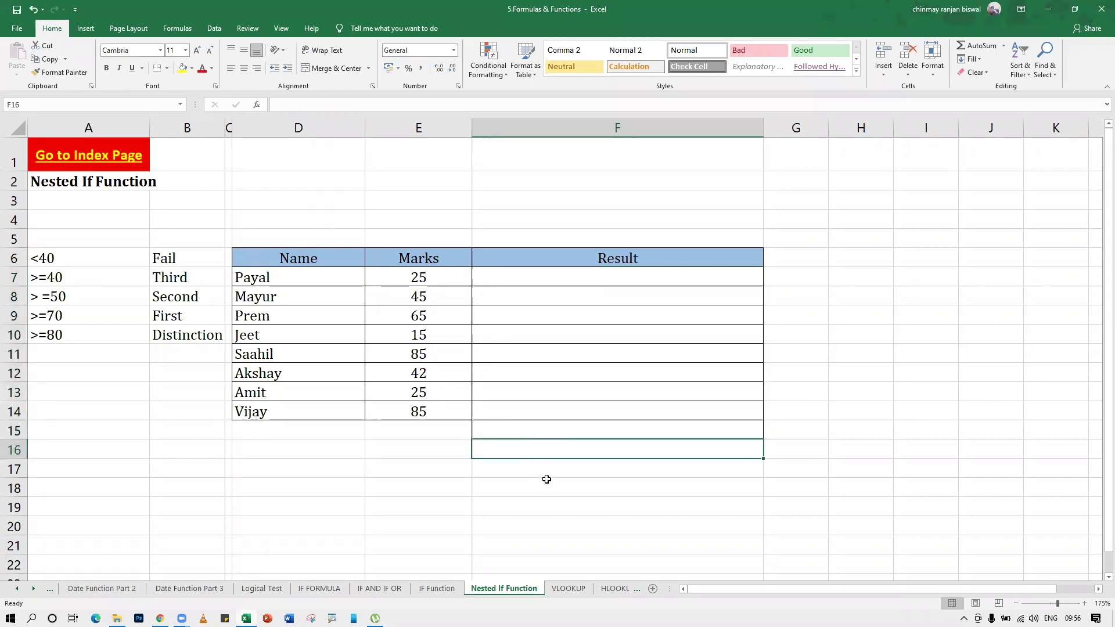
left_click(548, 269)
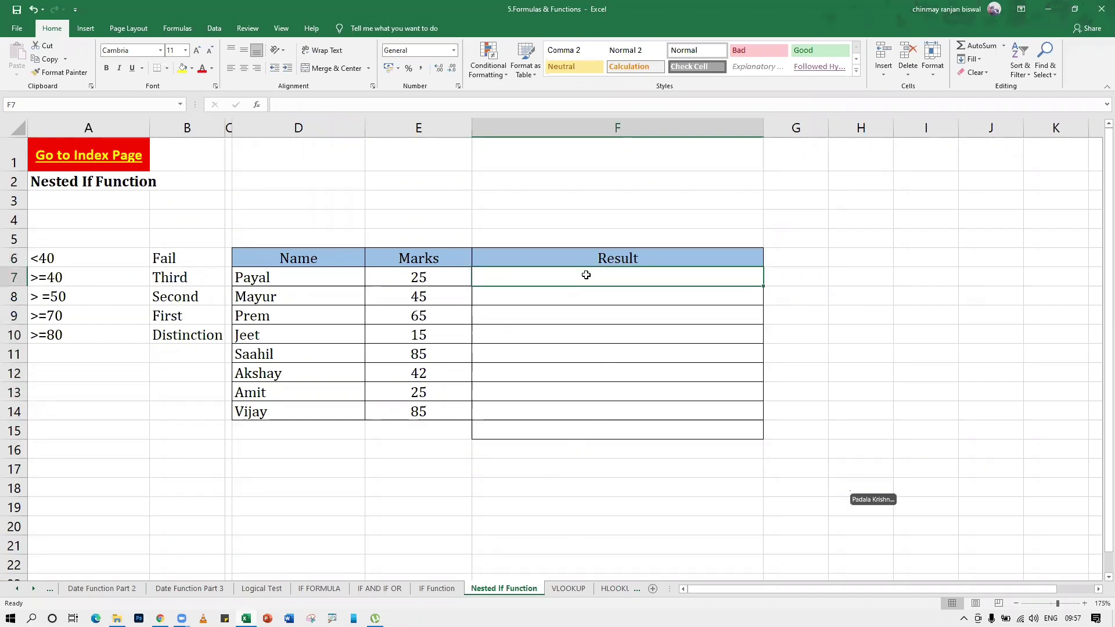
left_click(862, 507)
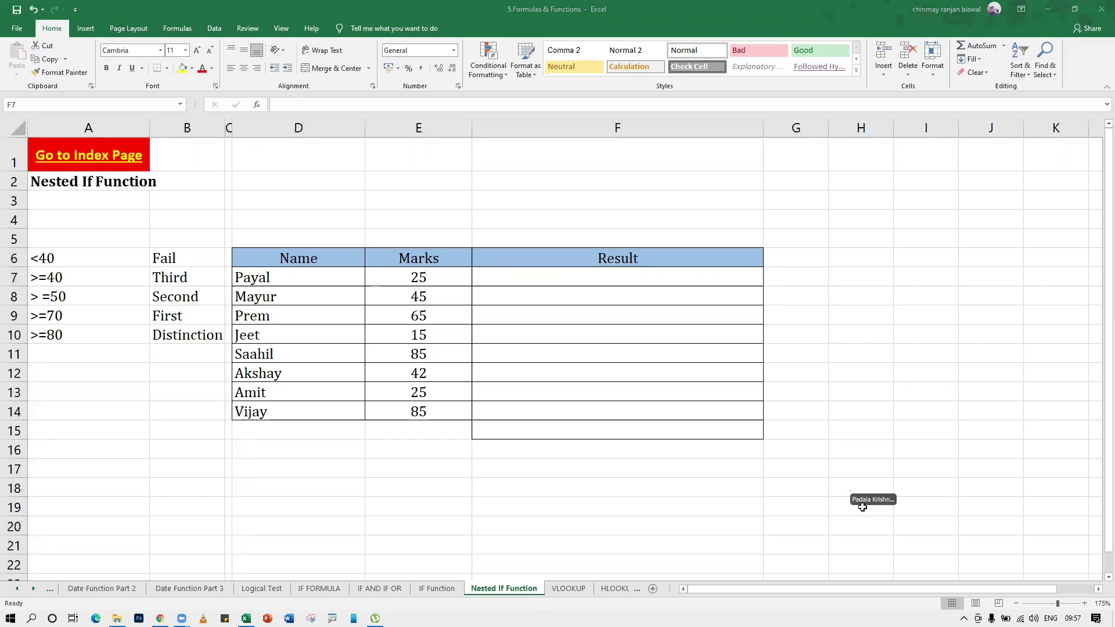
left_click(588, 279)
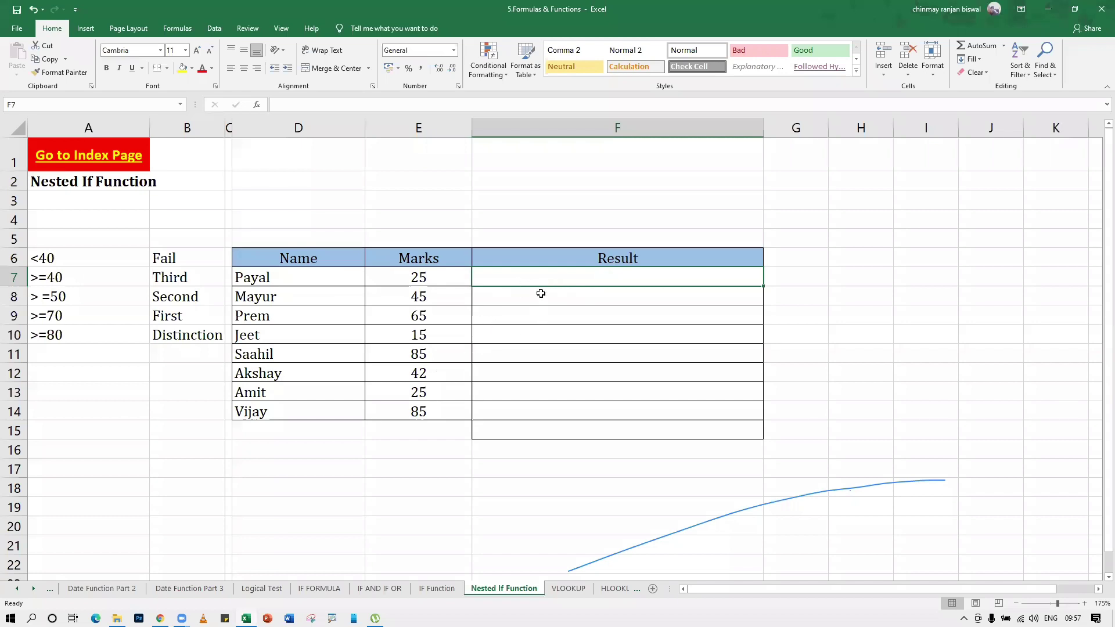
type("i")
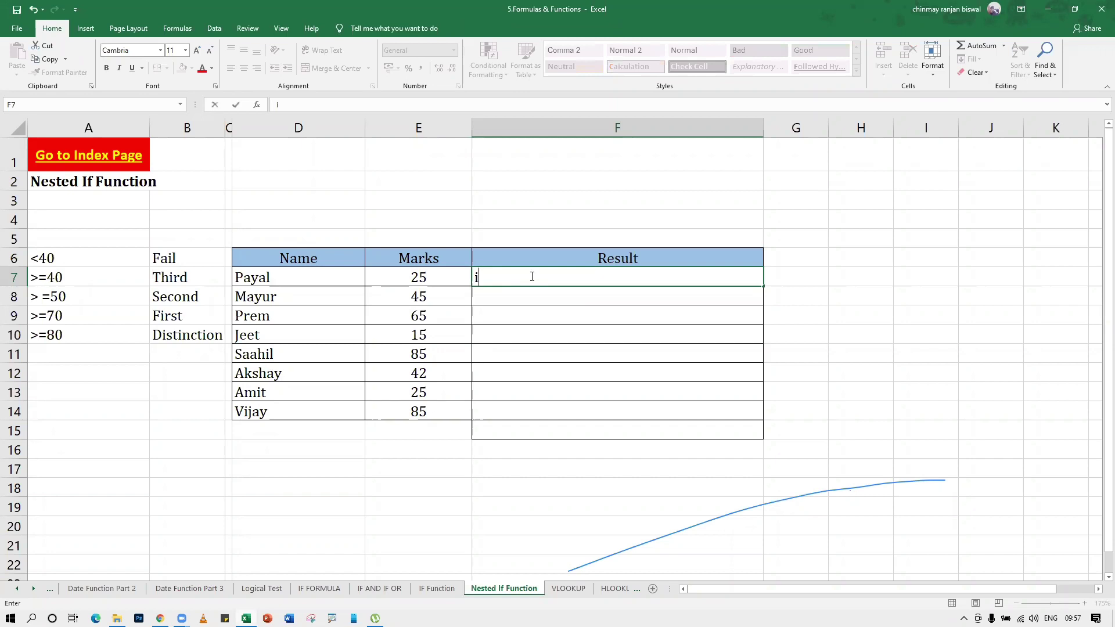
type("f(")
left_click(414, 279)
type(">=80,")
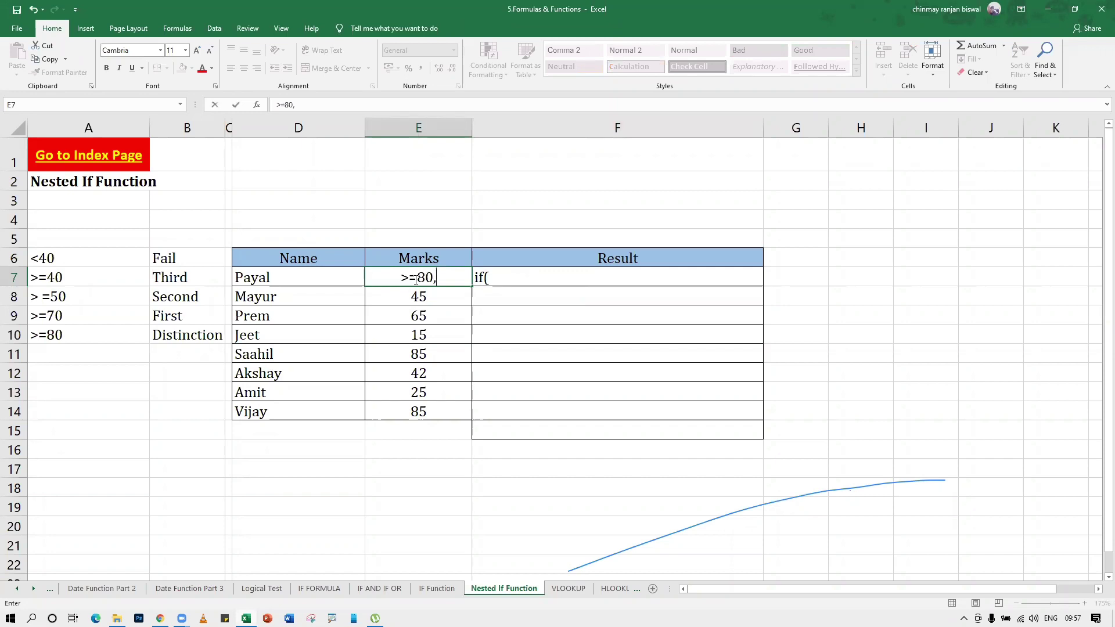
key("Escape")
double_click(512, 275)
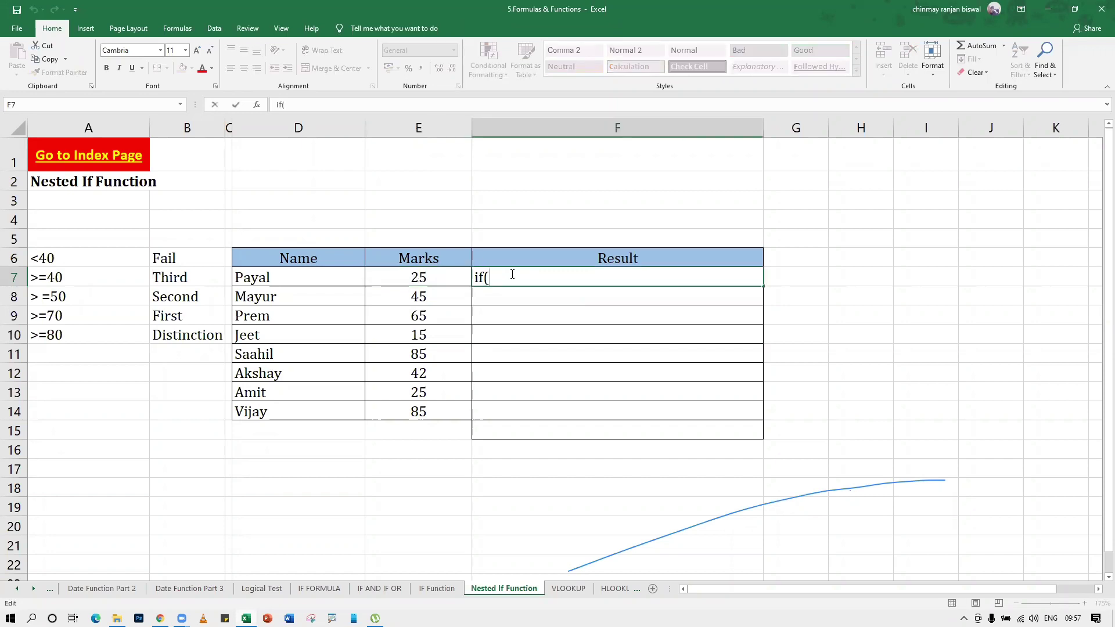
type("25>=80, \"Dis")
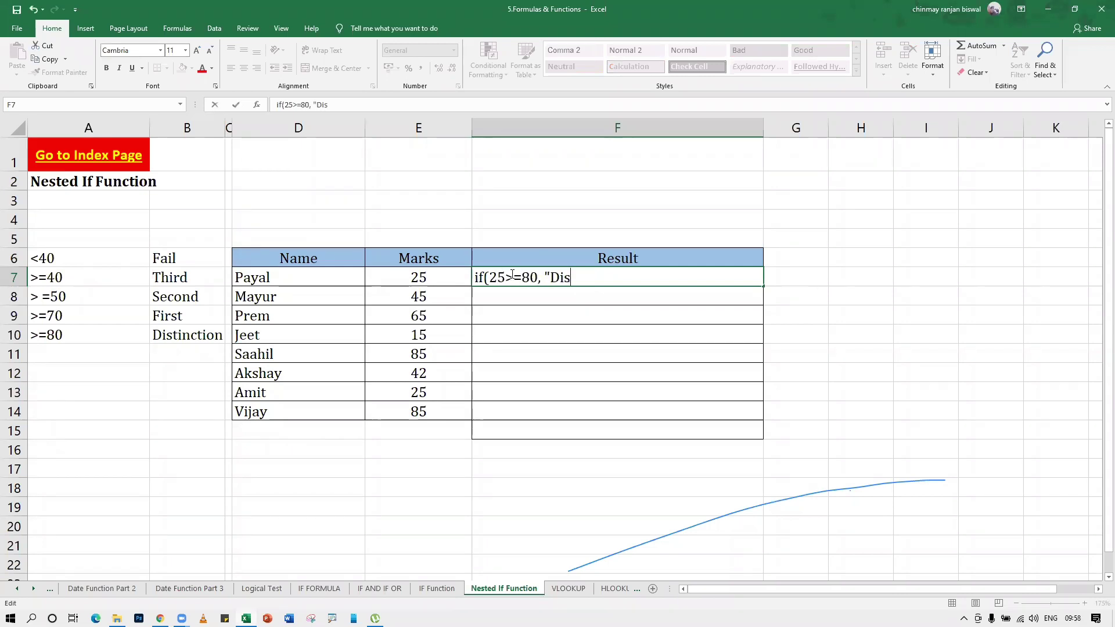
type("t\", if(),")
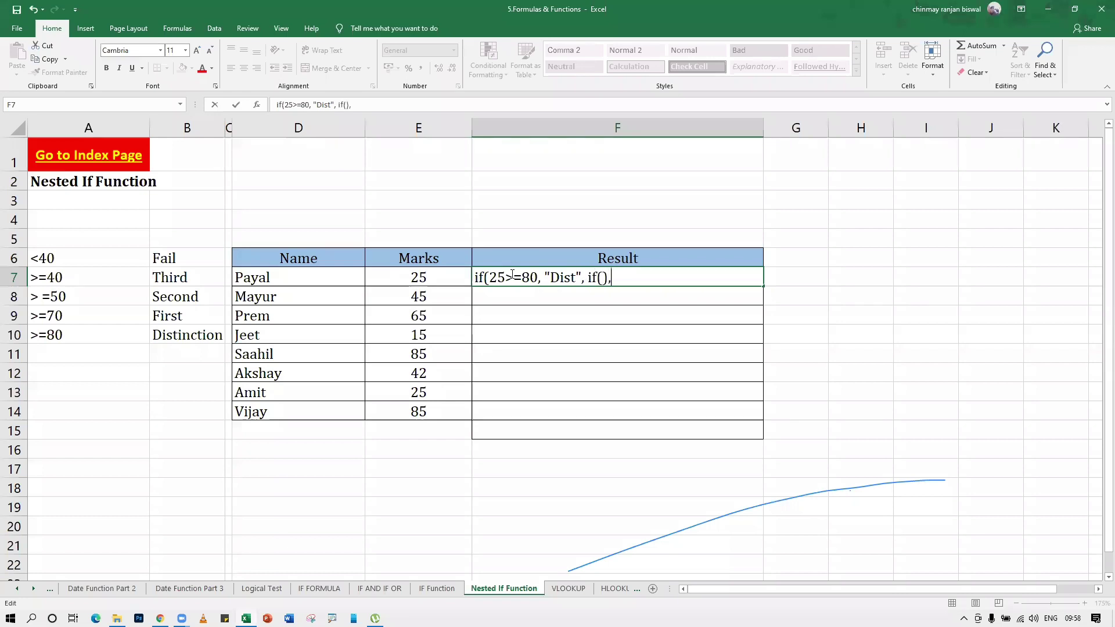
key("BackSpace")
key("BackSpace")
key("BackSpace")
key("BackSpace")
key("BackSpace")
key("BackSpace")
key("BackSpace")
key("BackSpace")
key("BackSpace")
key("BackSpace")
key("BackSpace")
key("BackSpace")
key("BackSpace")
key("BackSpace")
key("BackSpace")
key("BackSpace")
key("BackSpace")
key("BackSpace")
key("BackSpace")
key("BackSpace")
left_click(659, 460)
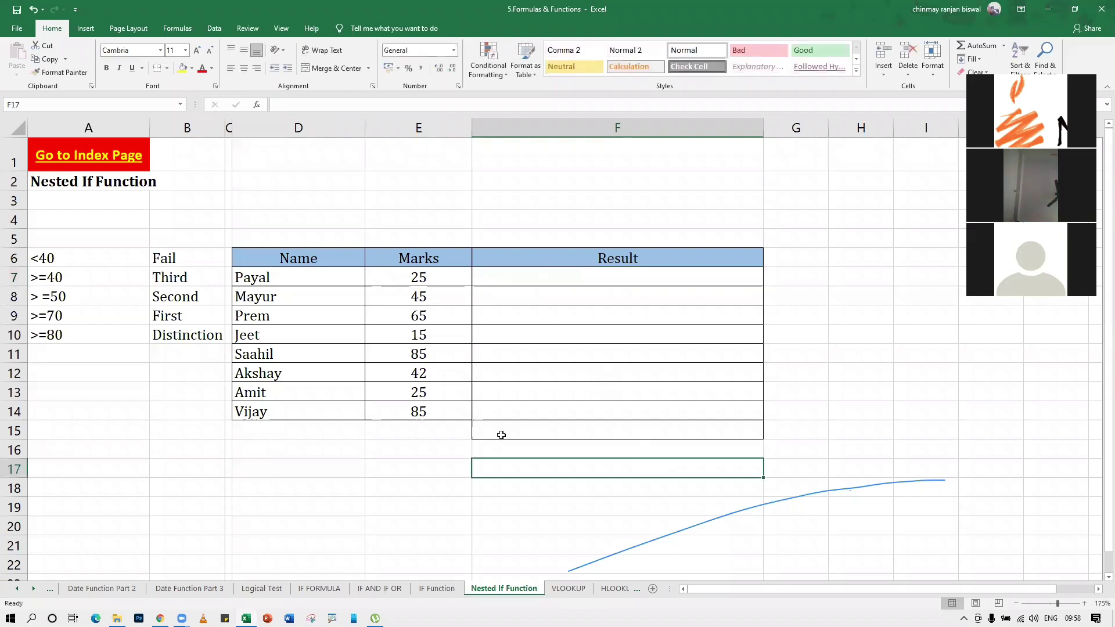
Enter the note "ifs" in cell F2 above the results table
left_click(546, 183)
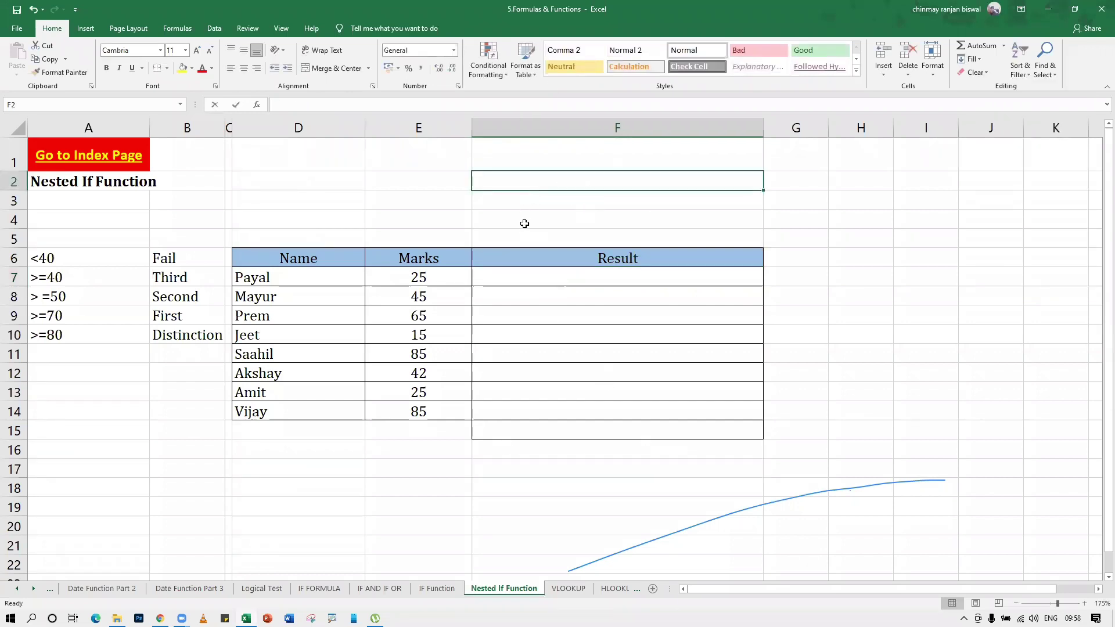
type("ifs")
key("Return")
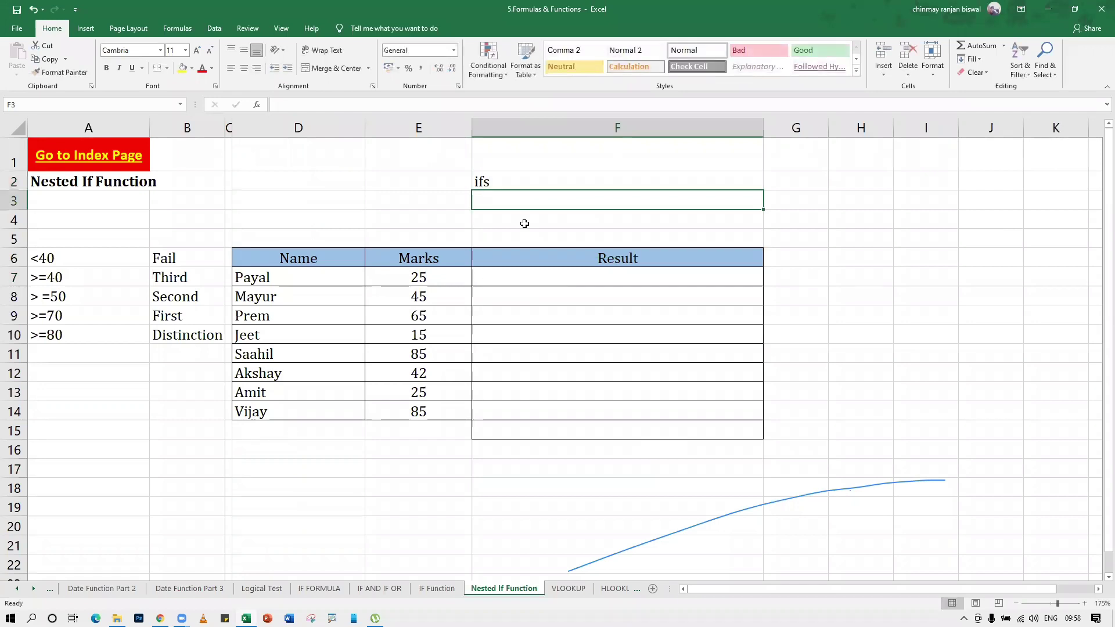
Start an IFS formula in F7 that returns "Dist" when E7>=80 and "First" when E7>=70
left_click(509, 278)
type("=ifs(")
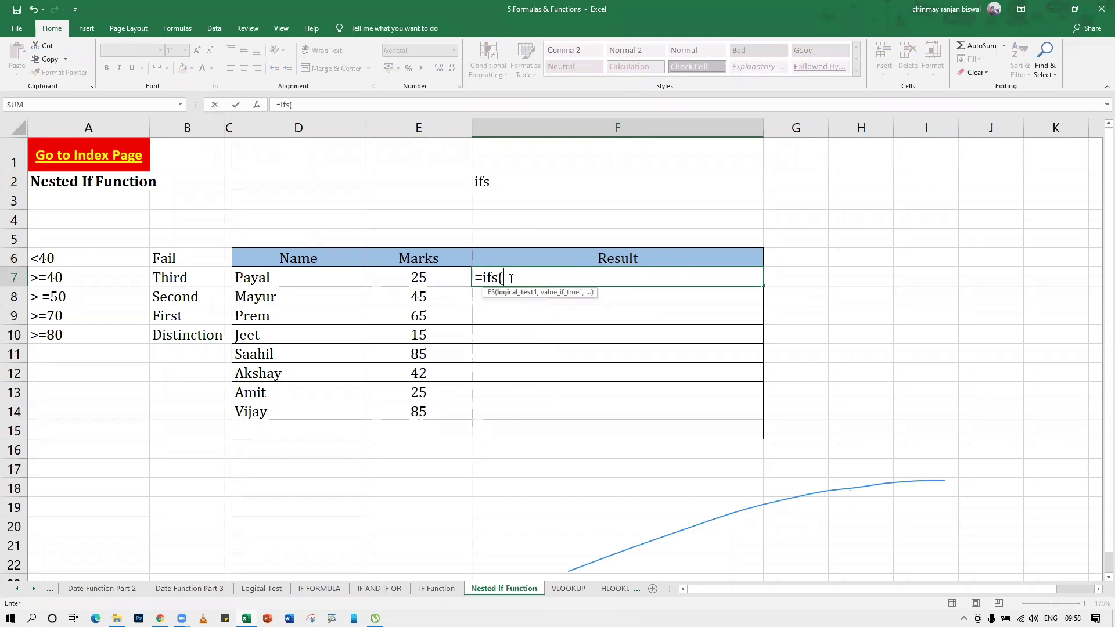
left_click(406, 279)
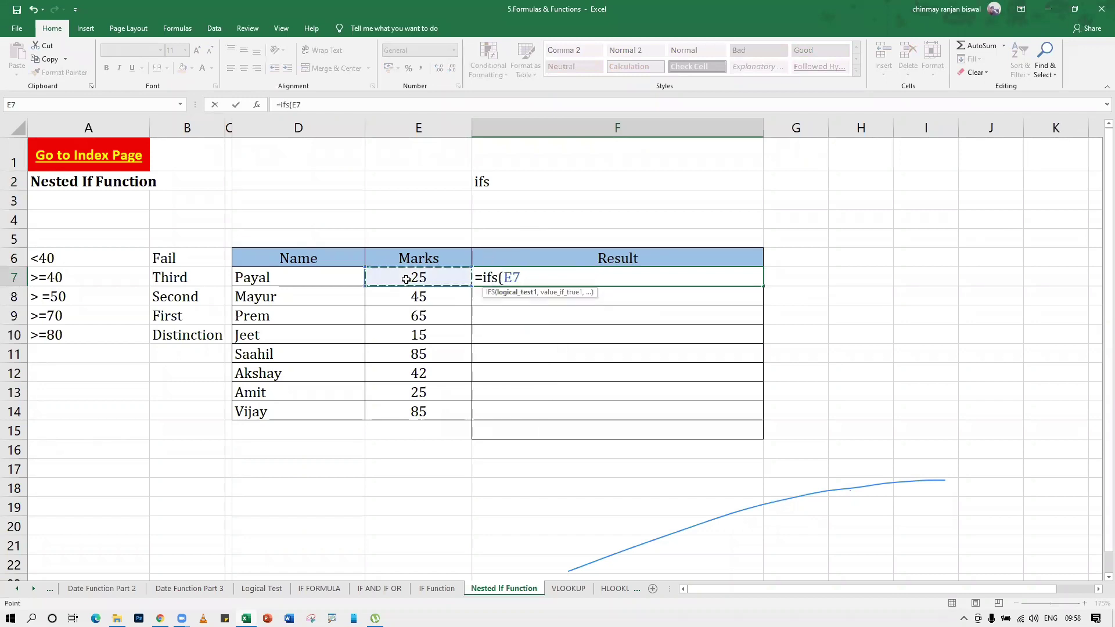
type(">=")
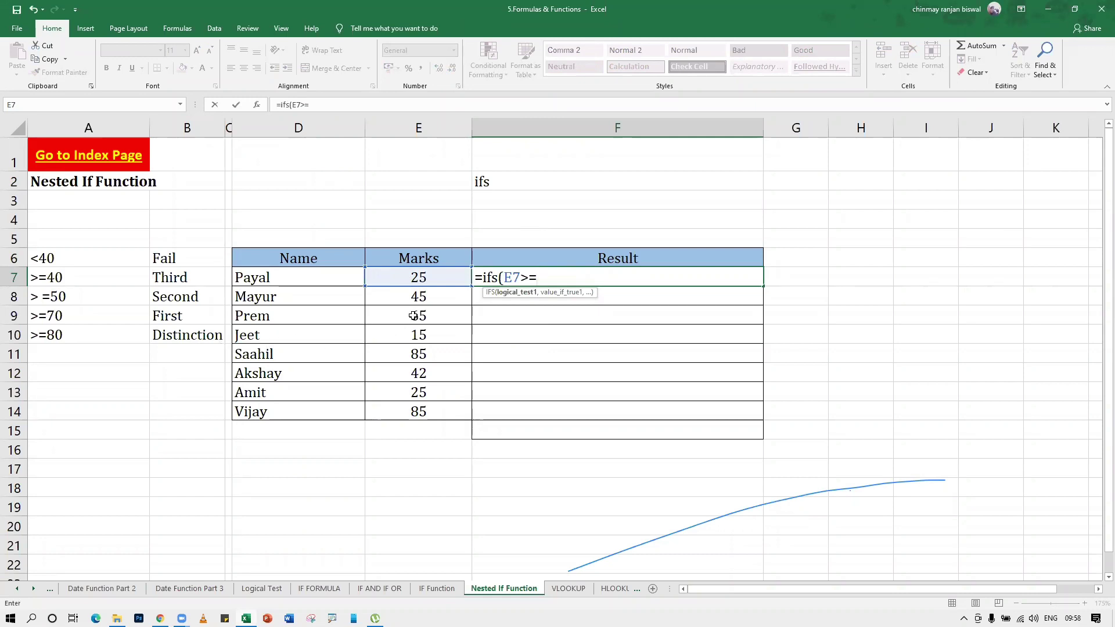
type("80,")
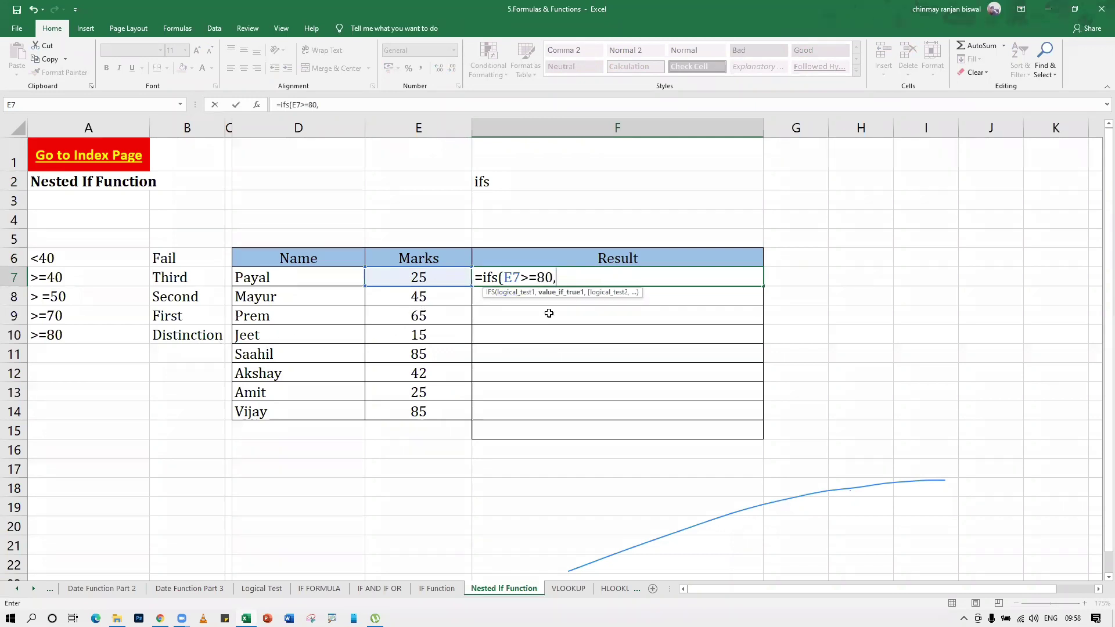
type("\"Dist\",")
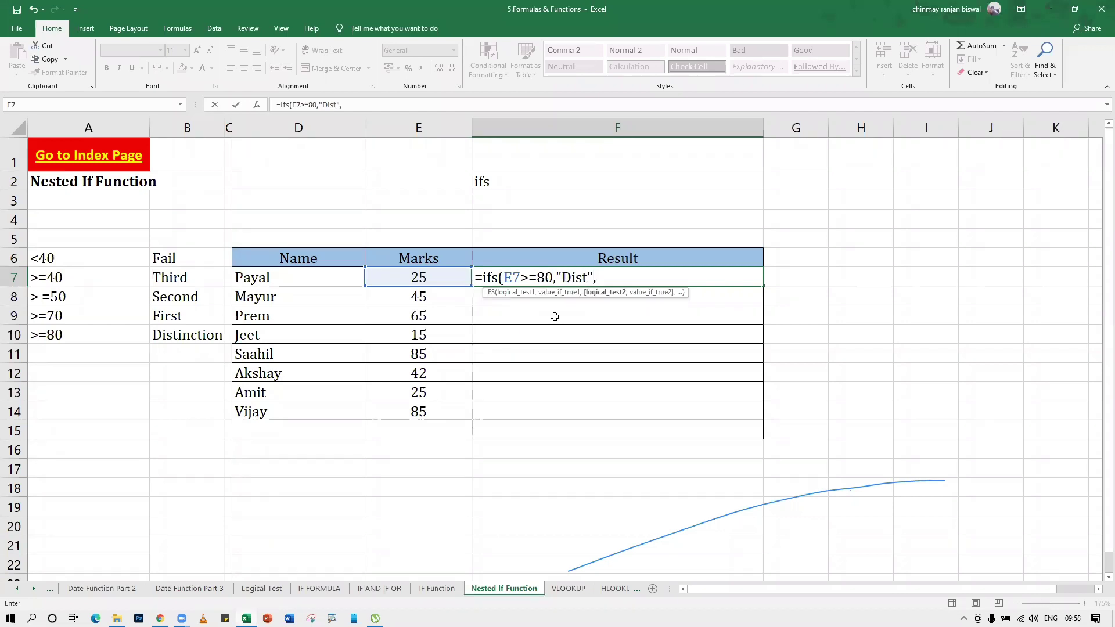
left_click(397, 272)
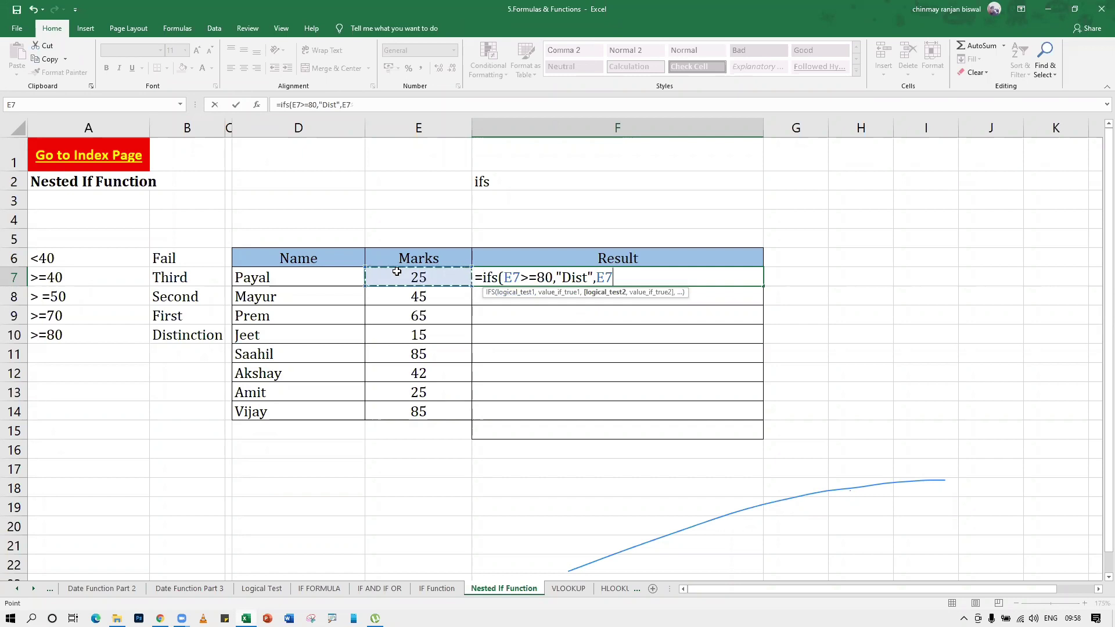
type(">=70,")
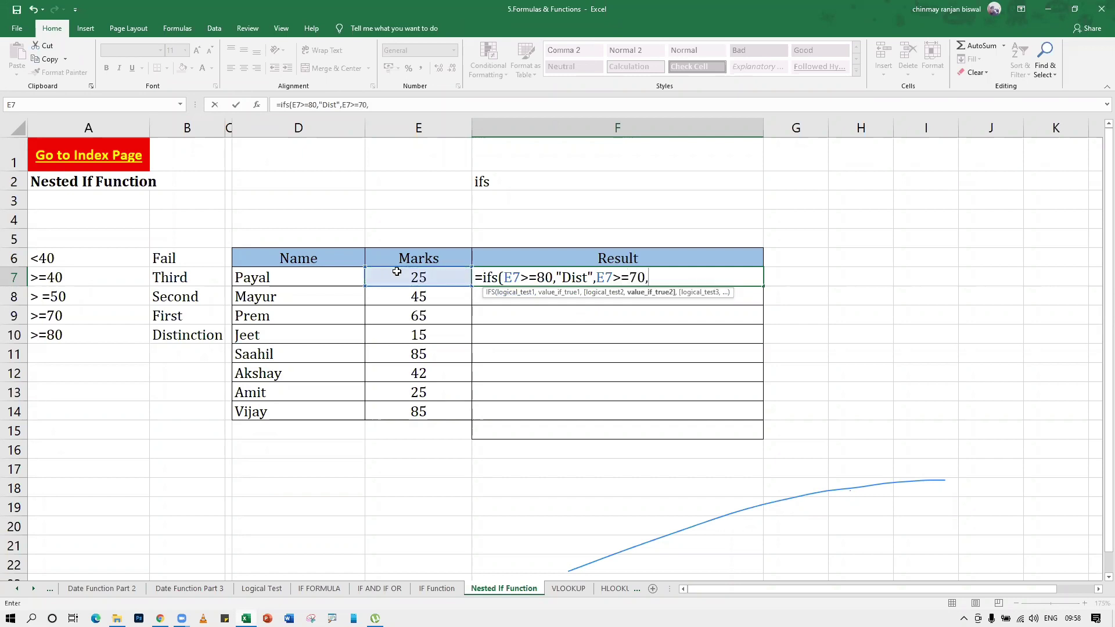
type("\"First\",")
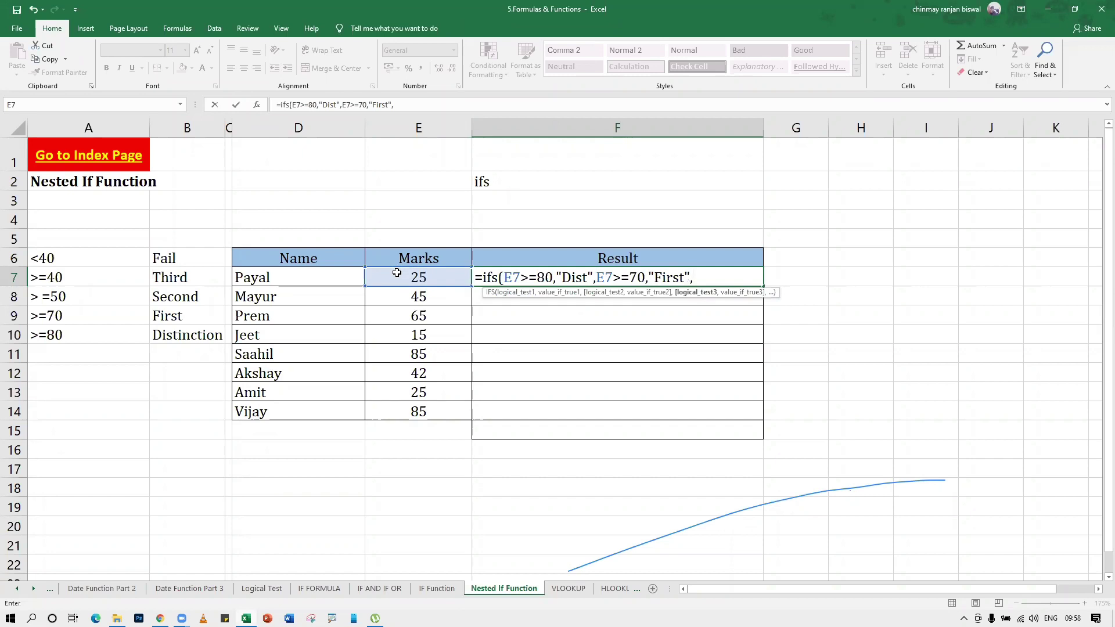
Extend the F7 IFS formula to return "Second" when E7>=50 and "Third" when E7>=40
left_click(396, 273)
type(">=")
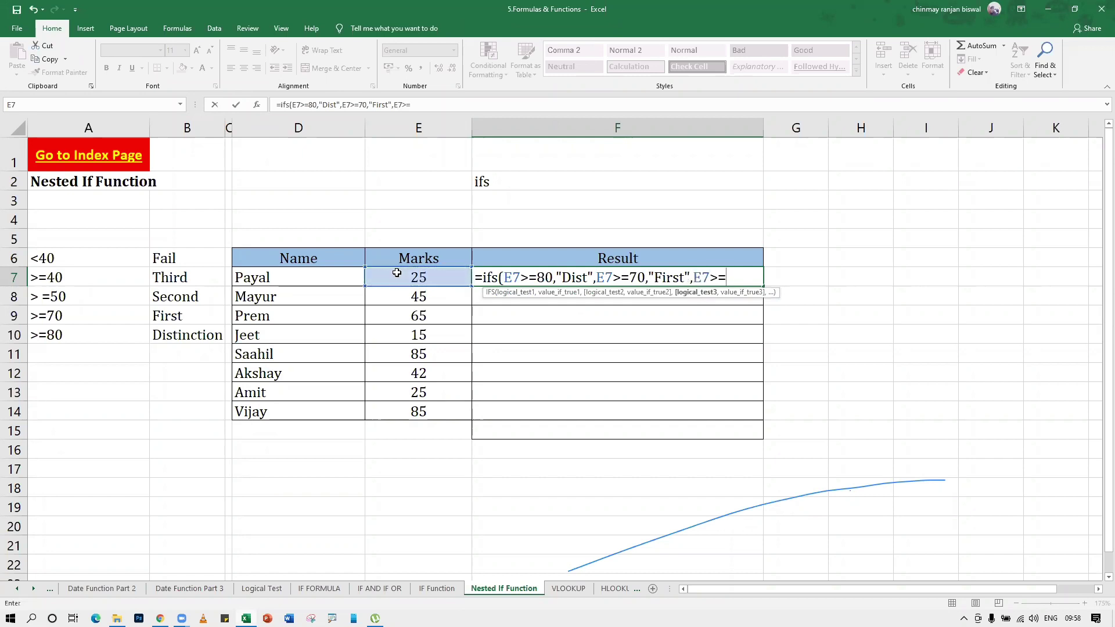
type("50,\"S")
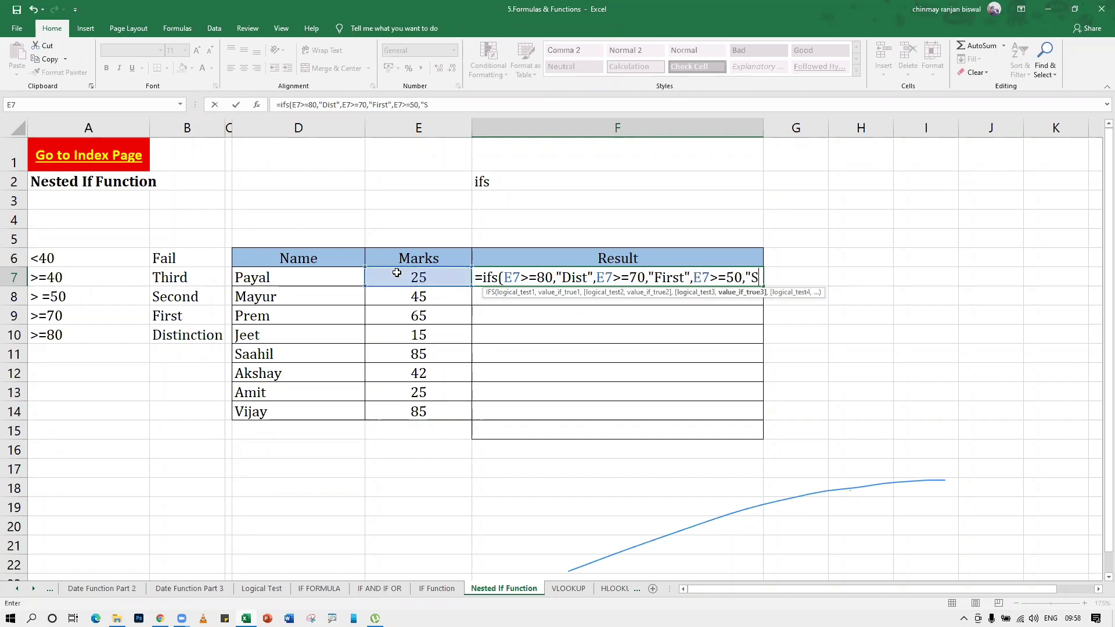
type("econd\",")
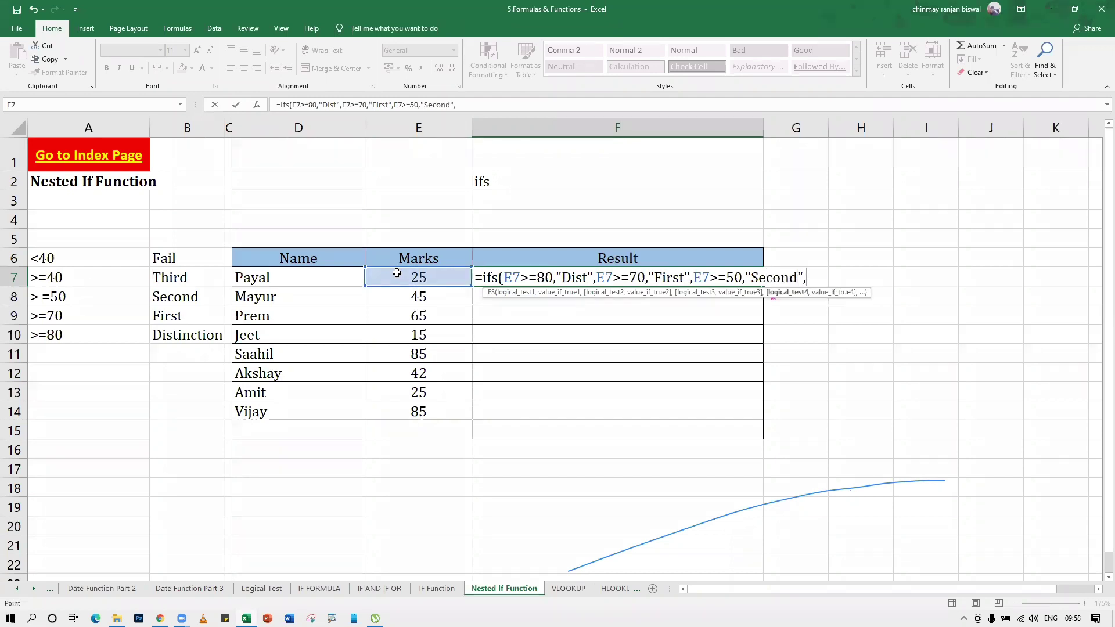
left_click(396, 273)
type(">")
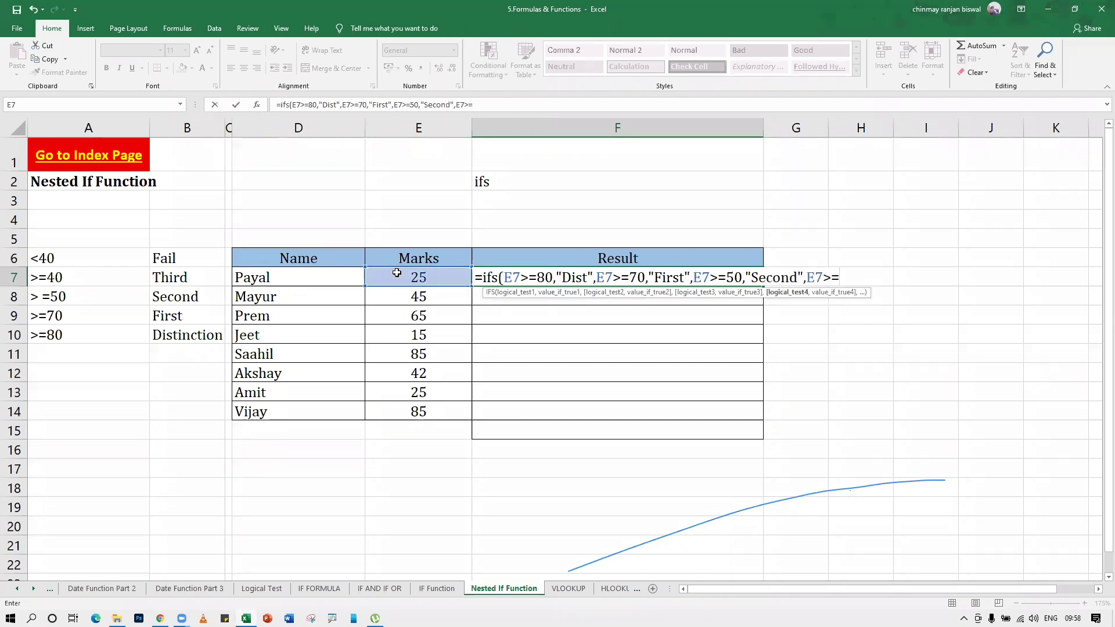
type("=40,\"Third\",")
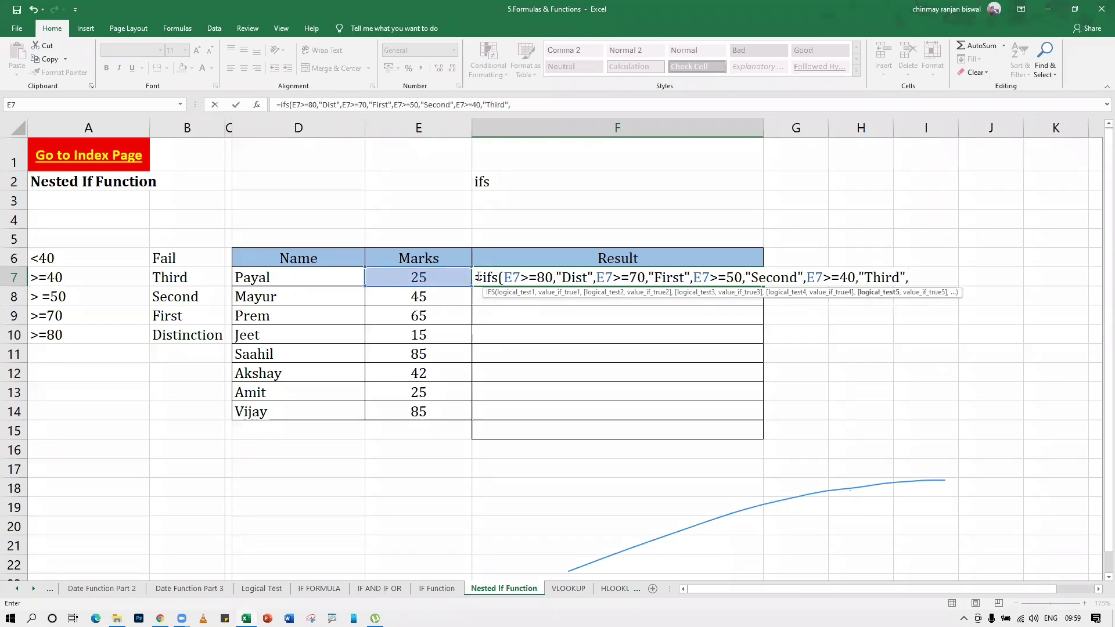
Complete the F7 IFS formula with a last test returning "Fail" when E7<40, and enter it
left_click(435, 273)
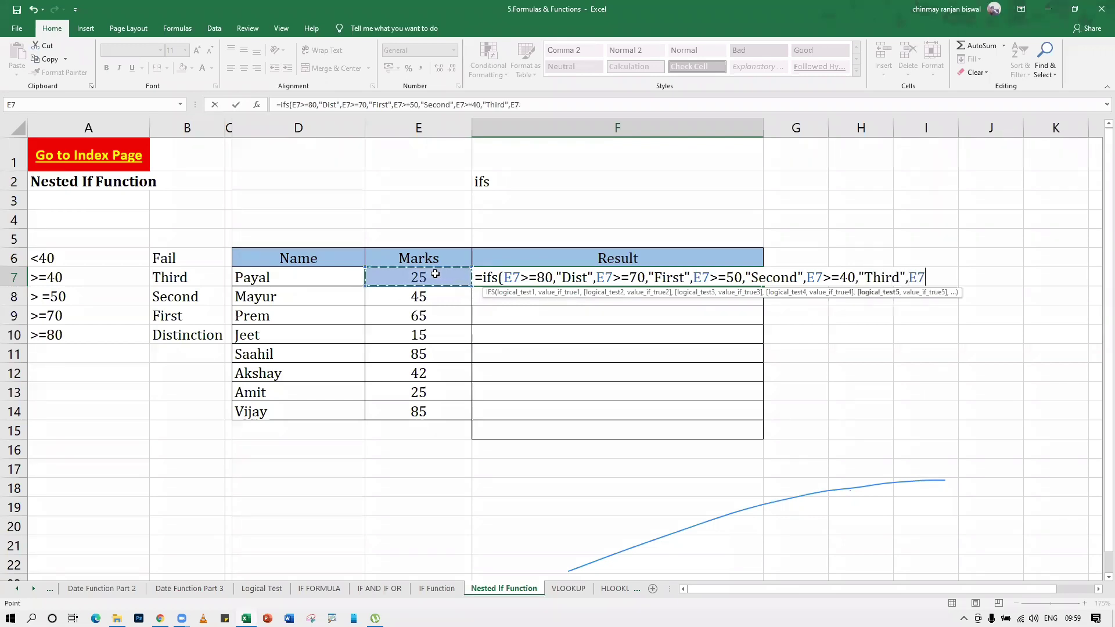
type("<40,'Fail")
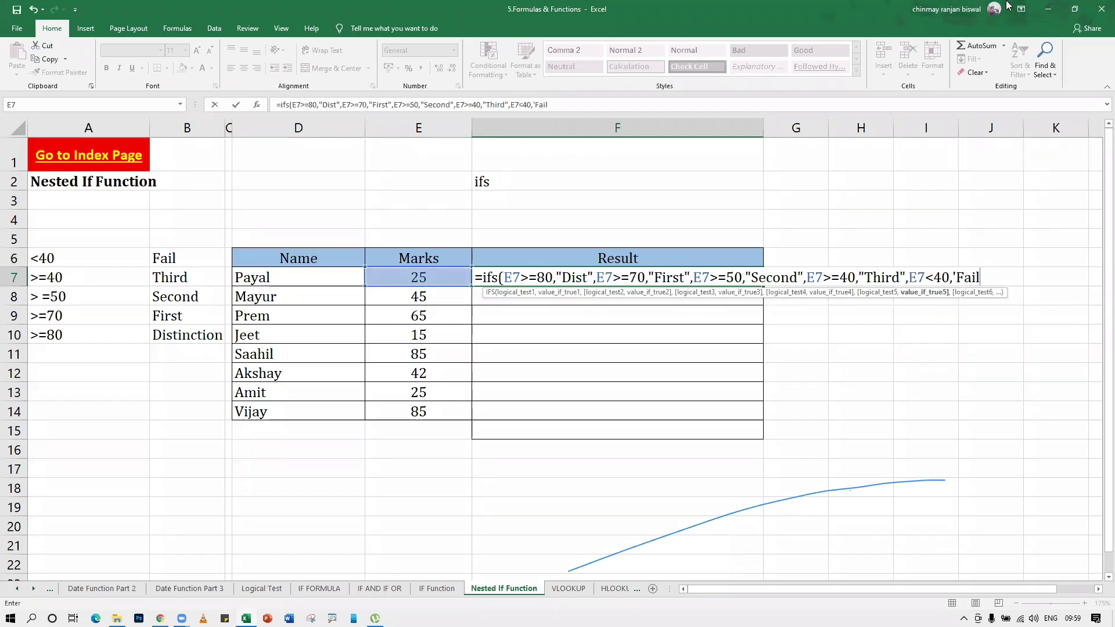
left_click(957, 277)
key("BackSpace")
type("\"")
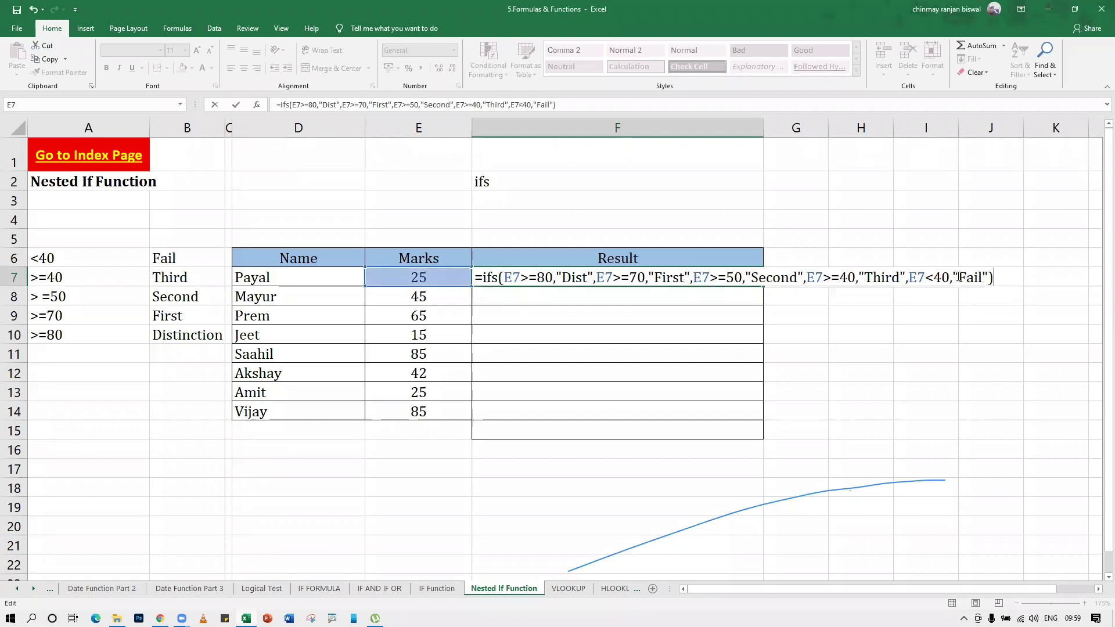
key("Return")
Fill the F7 IFS formula down the Result column through F14
left_click(757, 283)
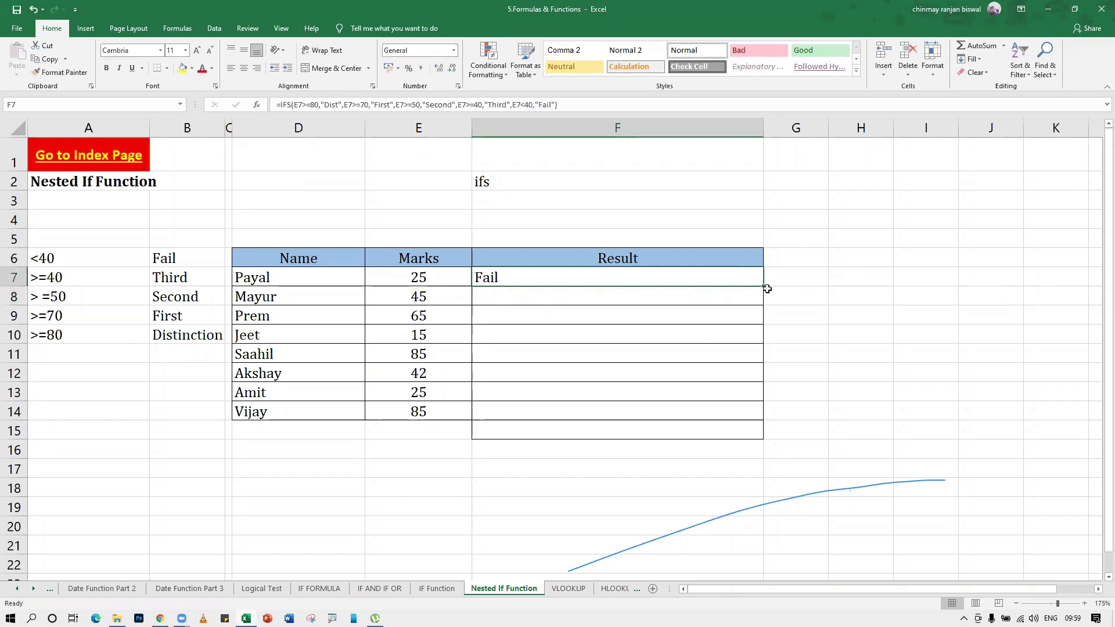
left_click_drag(767, 289, 759, 415)
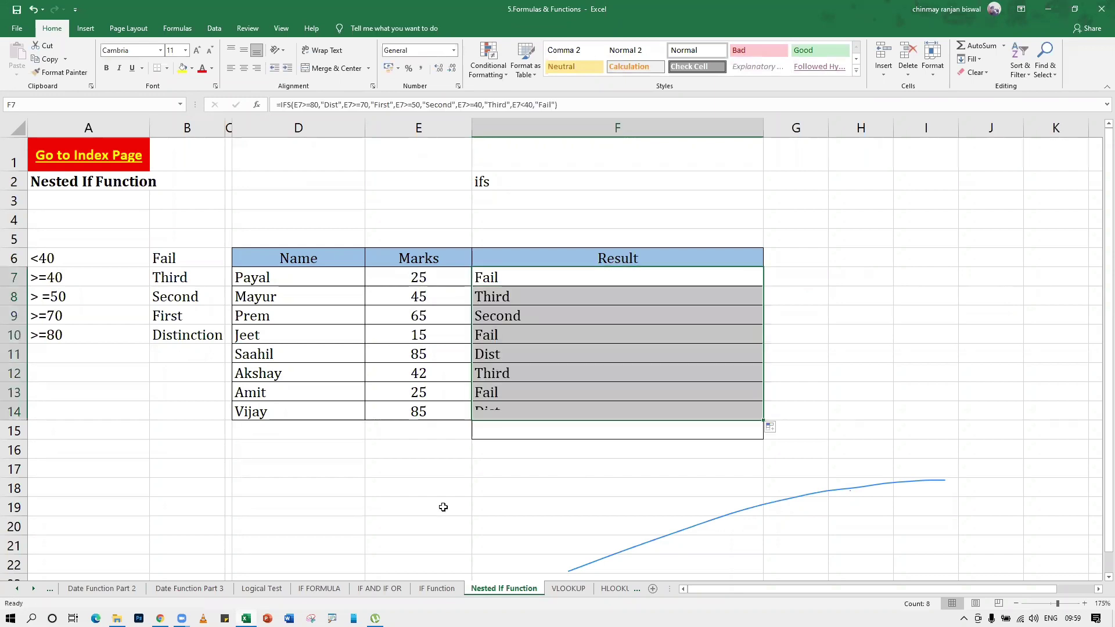
left_click(584, 484)
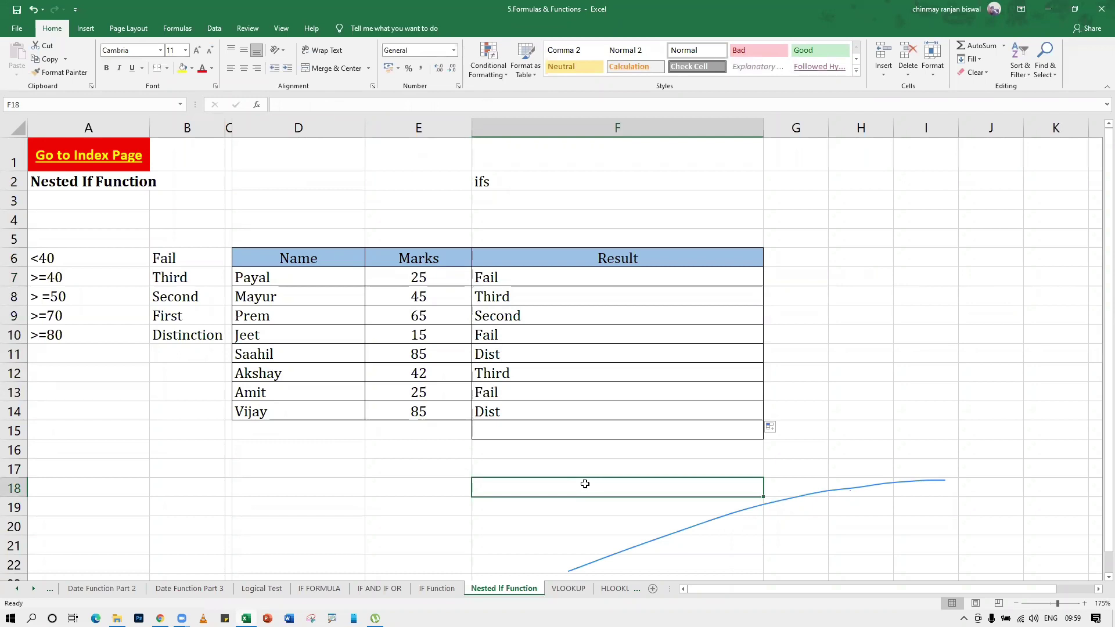
Review the F7 formula against the grading criteria in A6:B10
double_click(551, 277)
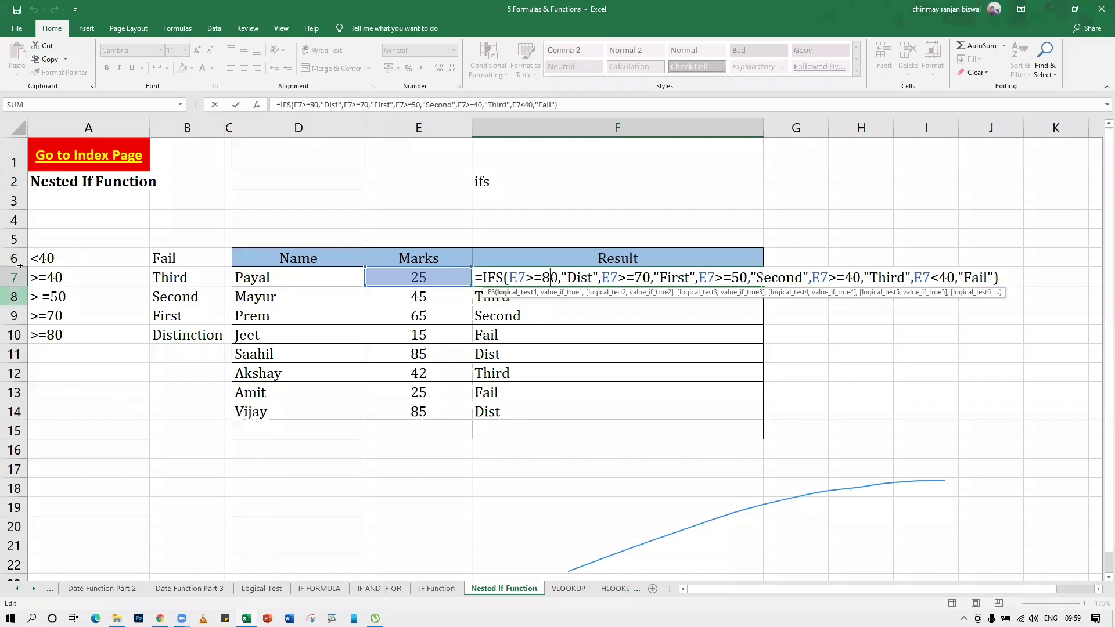
left_click_drag(34, 256, 168, 338)
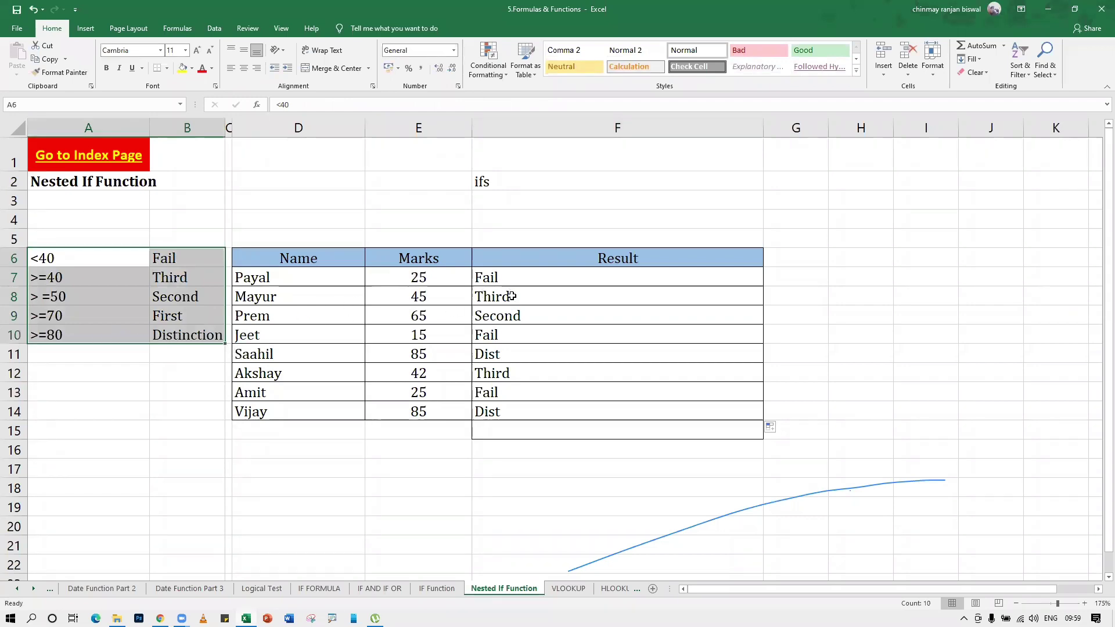
left_click(75, 351)
mouse_move(75, 351)
left_mouse_down()
mouse_move(77, 272)
mouse_move(79, 335)
left_mouse_up()
Show the F7 formula, underline its conditions and results with screen annotations, clear the marks and close the formula
double_click(553, 277)
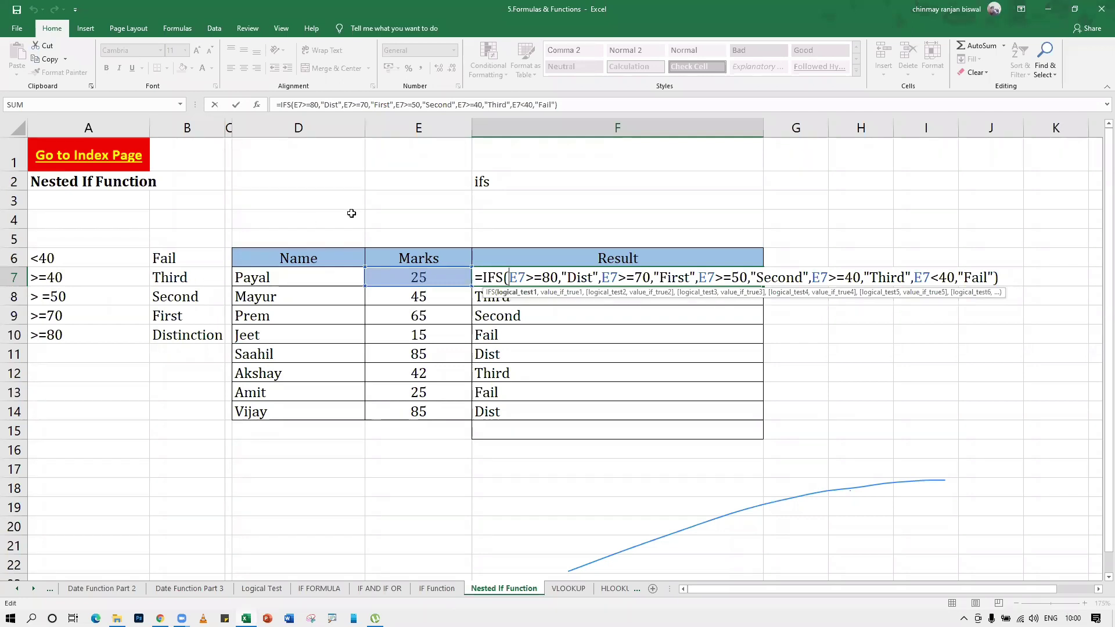
left_click(332, 618)
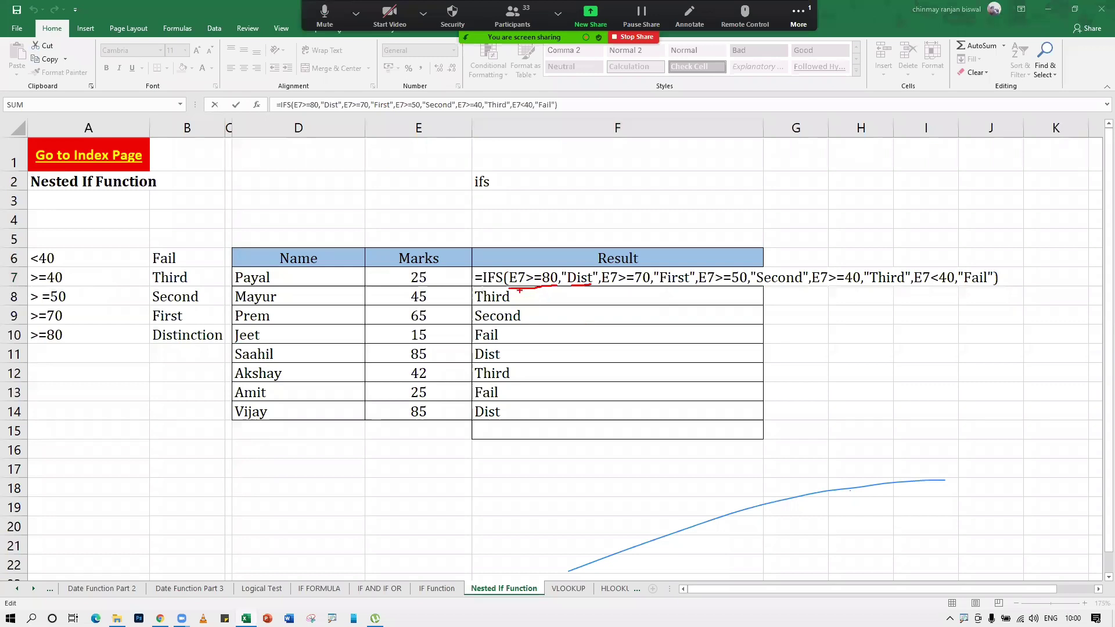
left_click_drag(514, 292, 641, 281)
left_click_drag(760, 284, 949, 279)
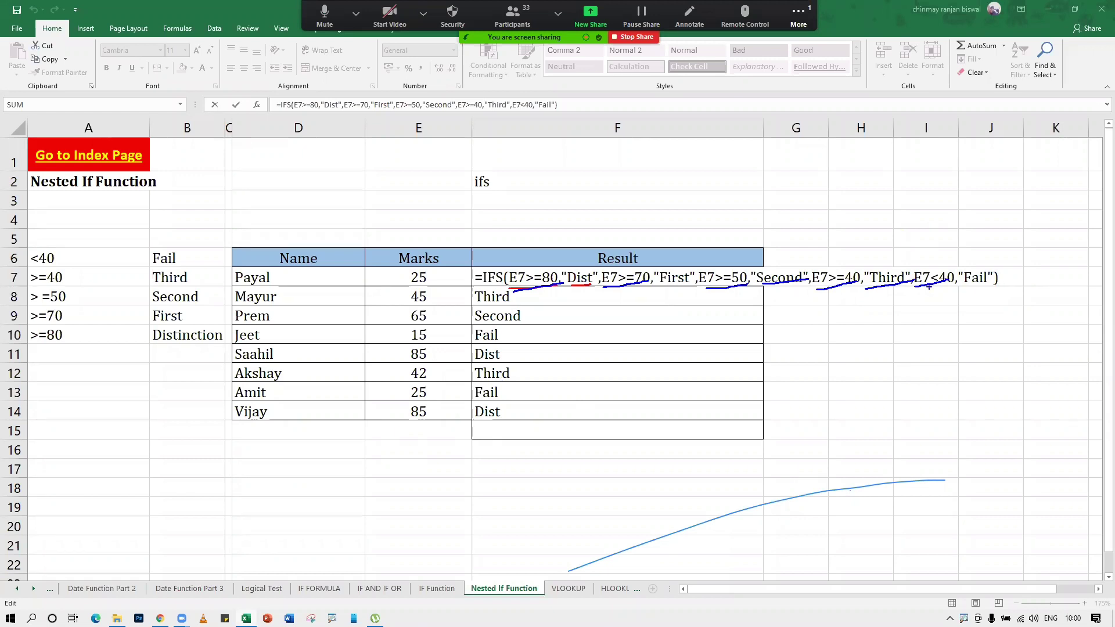
key("alt+s")
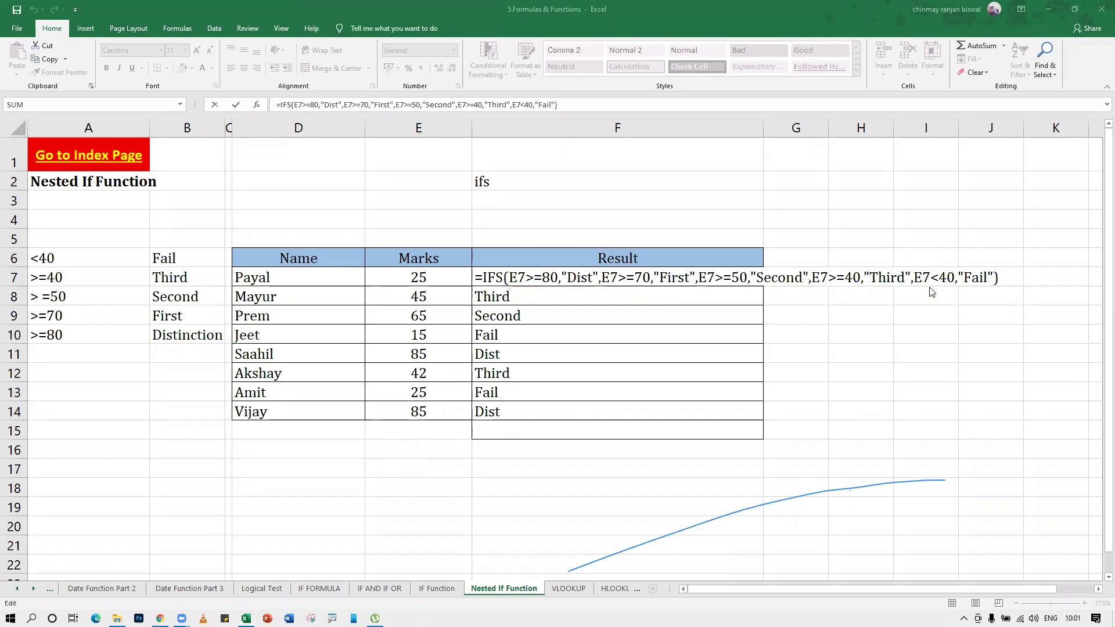
left_click(771, 372)
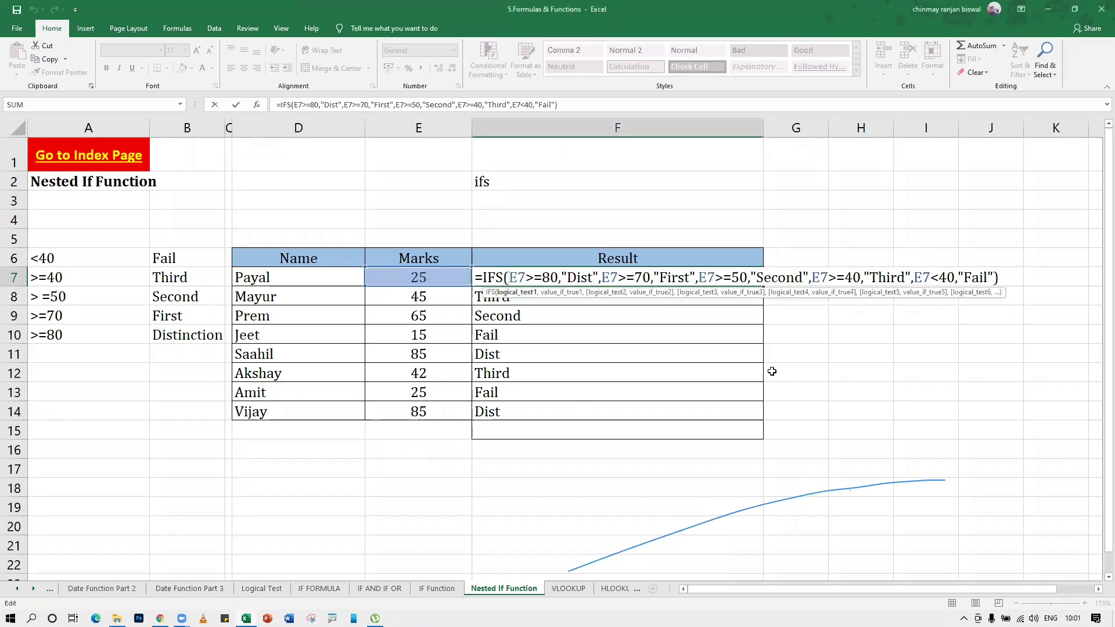
key("Return")
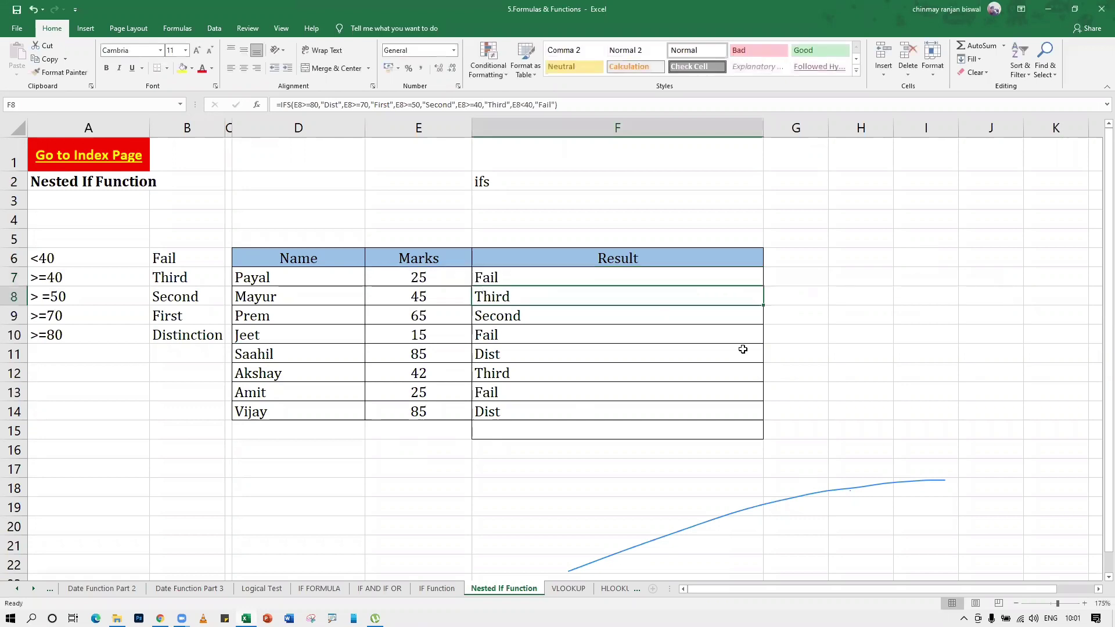
Fill the F7 formula down through F14 again and deselect the range
left_click(534, 277)
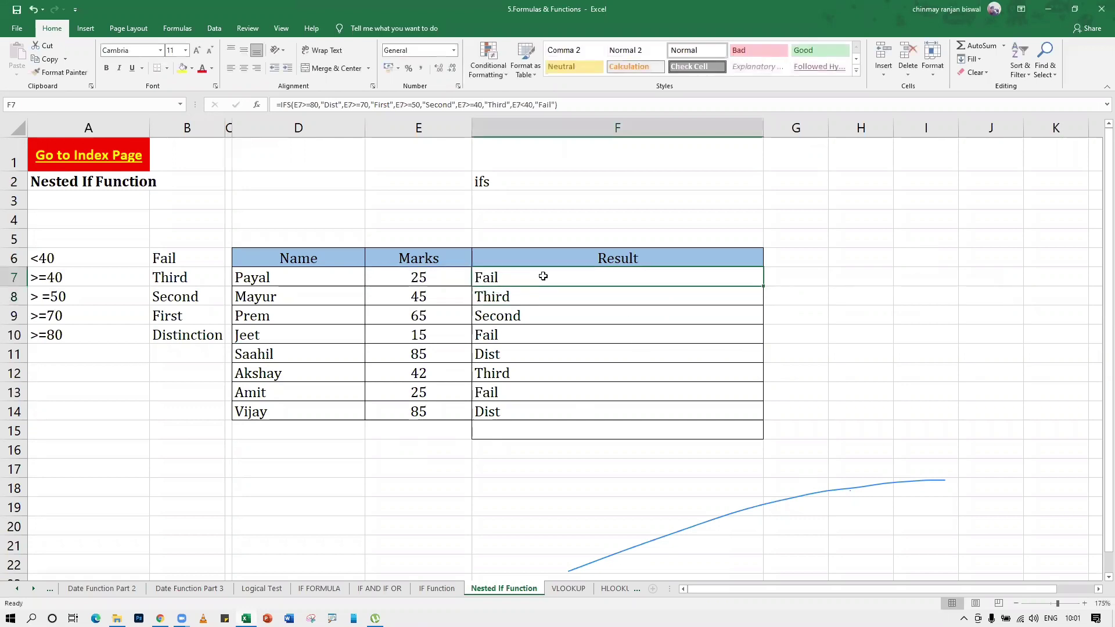
double_click(765, 286)
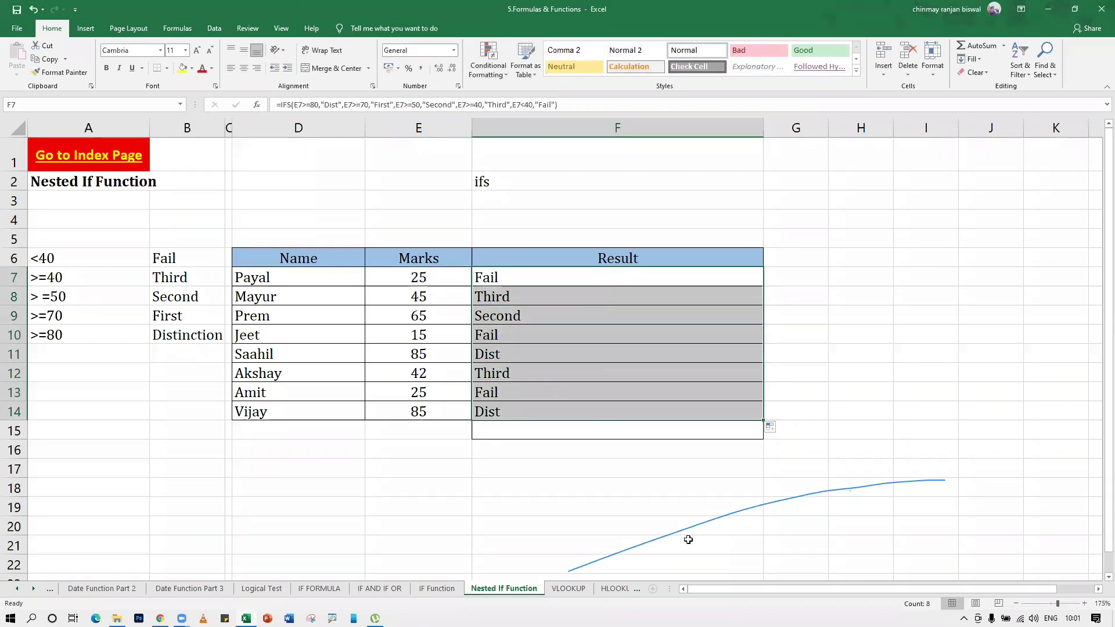
left_click(593, 546)
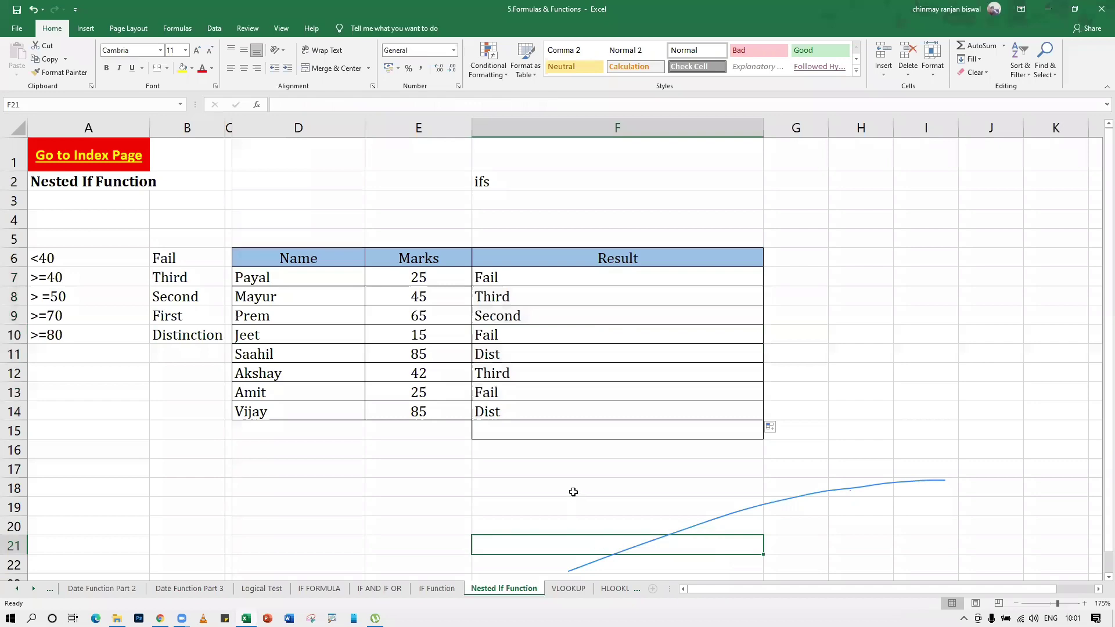
Go to the Index page, open the Function sheet and view the Marks and Result columns of the student table
left_click(113, 154)
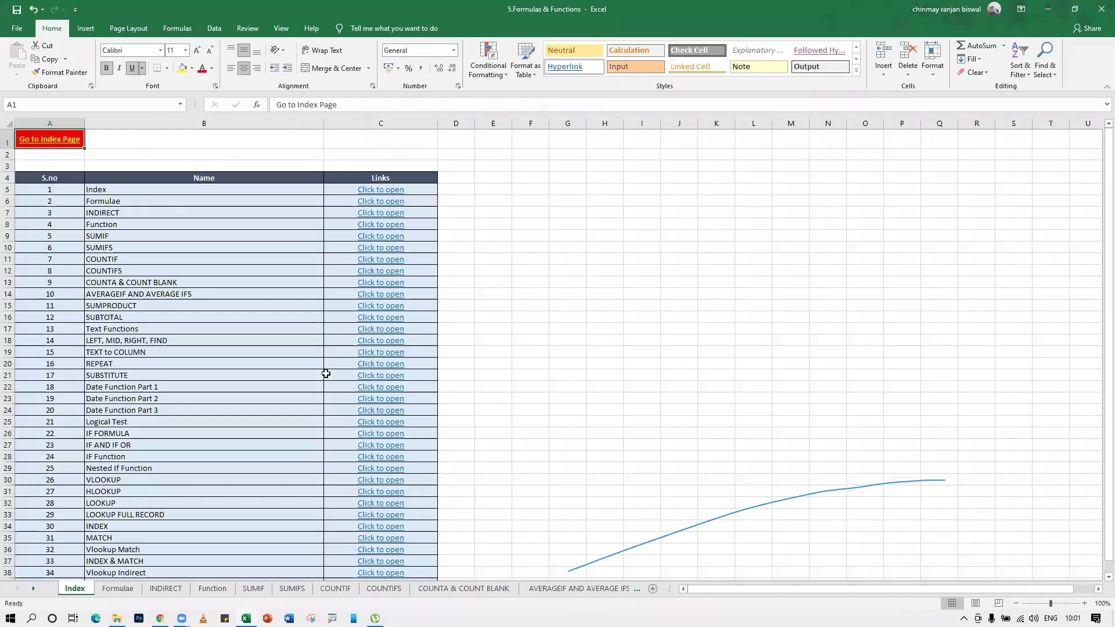
left_click(377, 225)
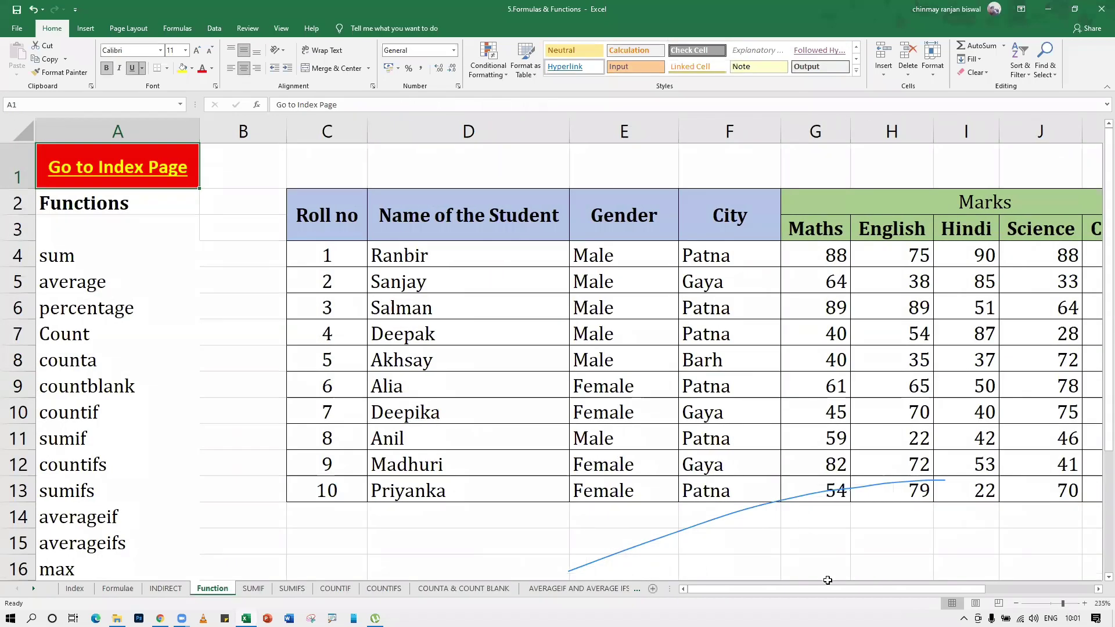
left_click_drag(827, 580, 934, 585)
left_click(358, 208)
left_click(377, 308)
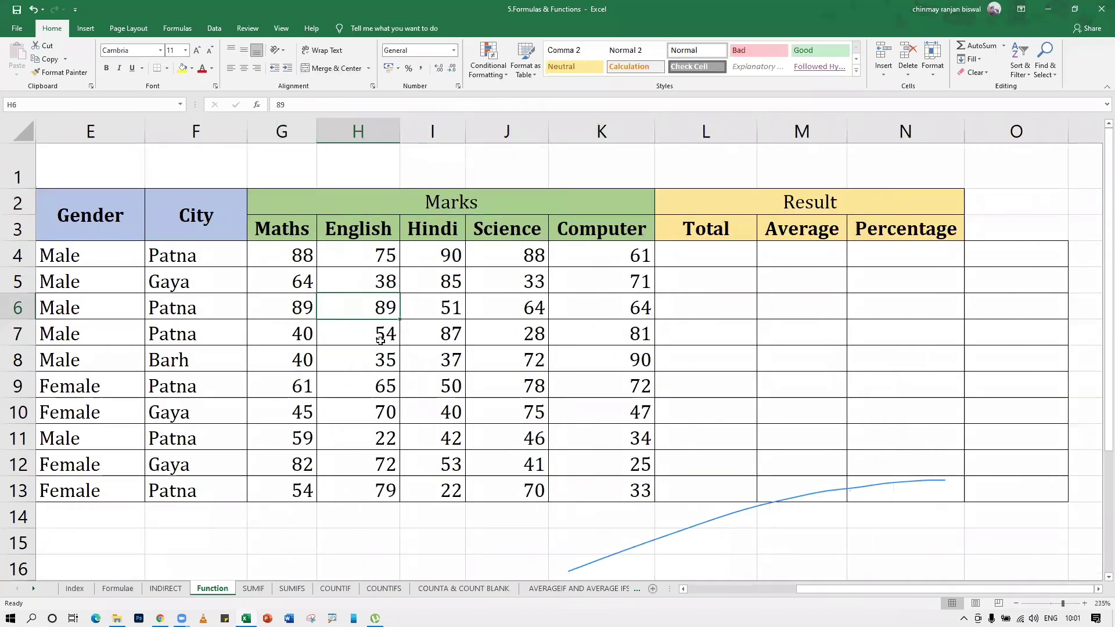
left_click(447, 385)
left_click(441, 440)
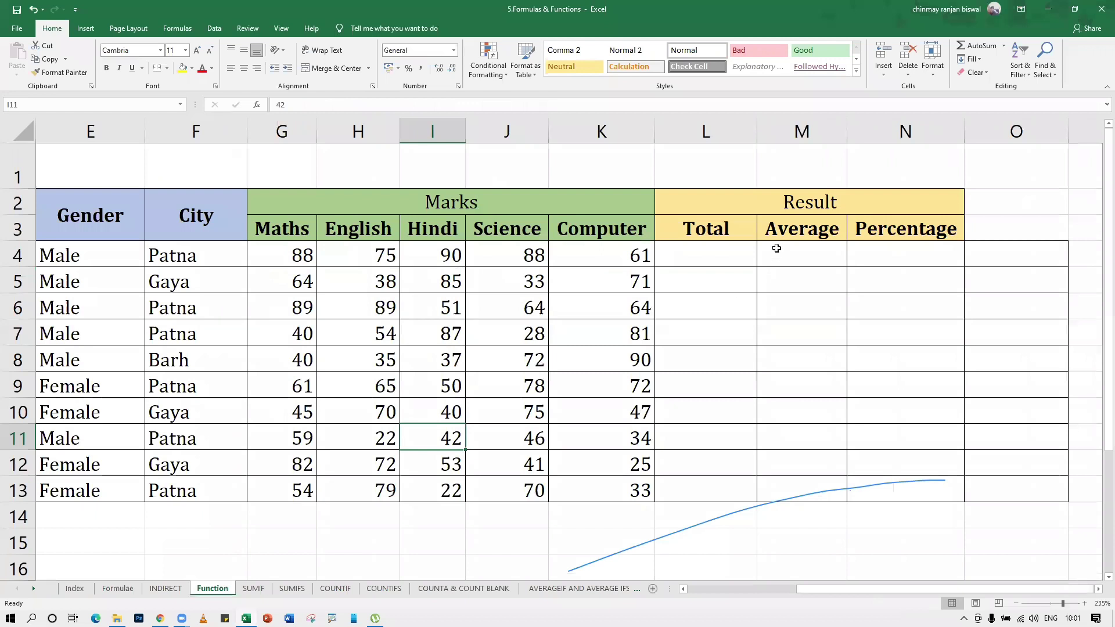
Calculate each student's Total with =SUM(G4:K4) in L4 and fill it down through L13
left_click(702, 246)
type("=")
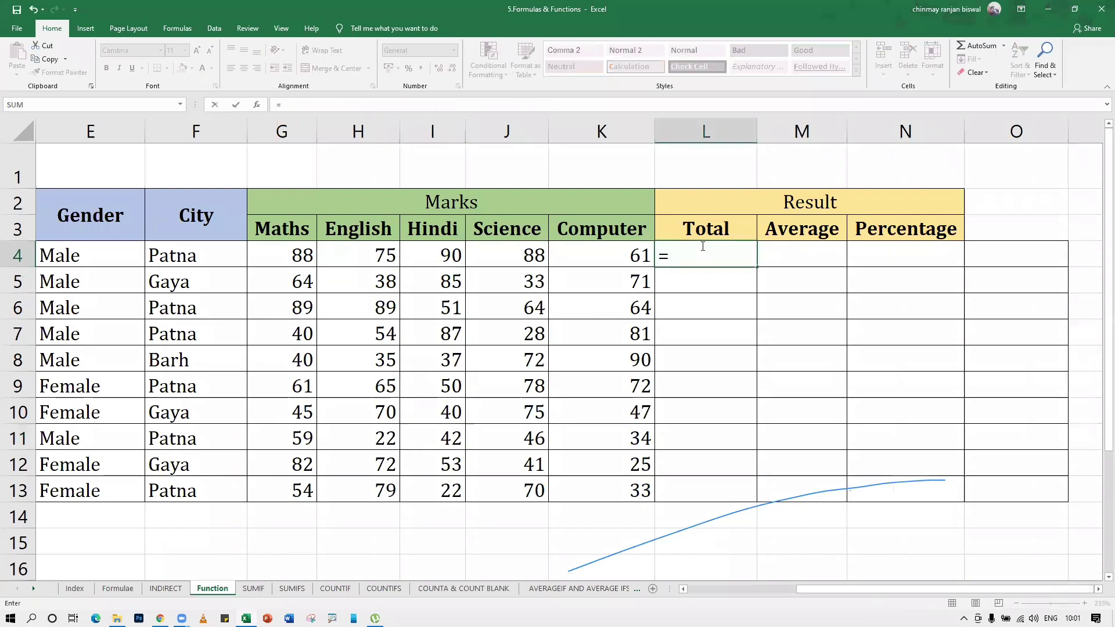
type("sum(")
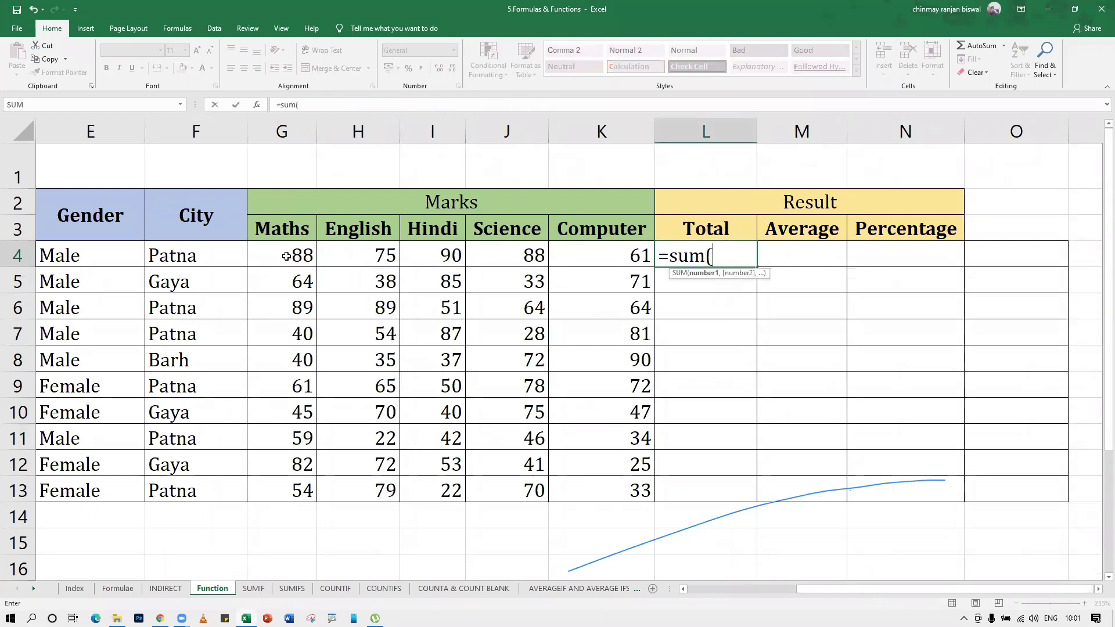
left_click_drag(286, 256, 582, 257)
type(")")
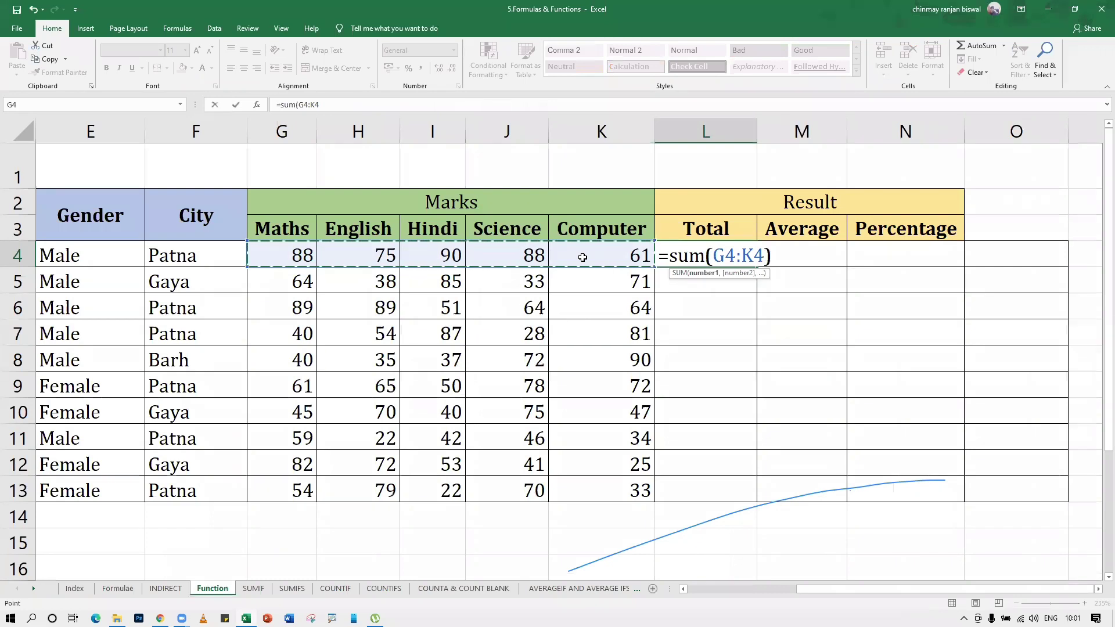
key("Return")
left_click(738, 262)
double_click(757, 267)
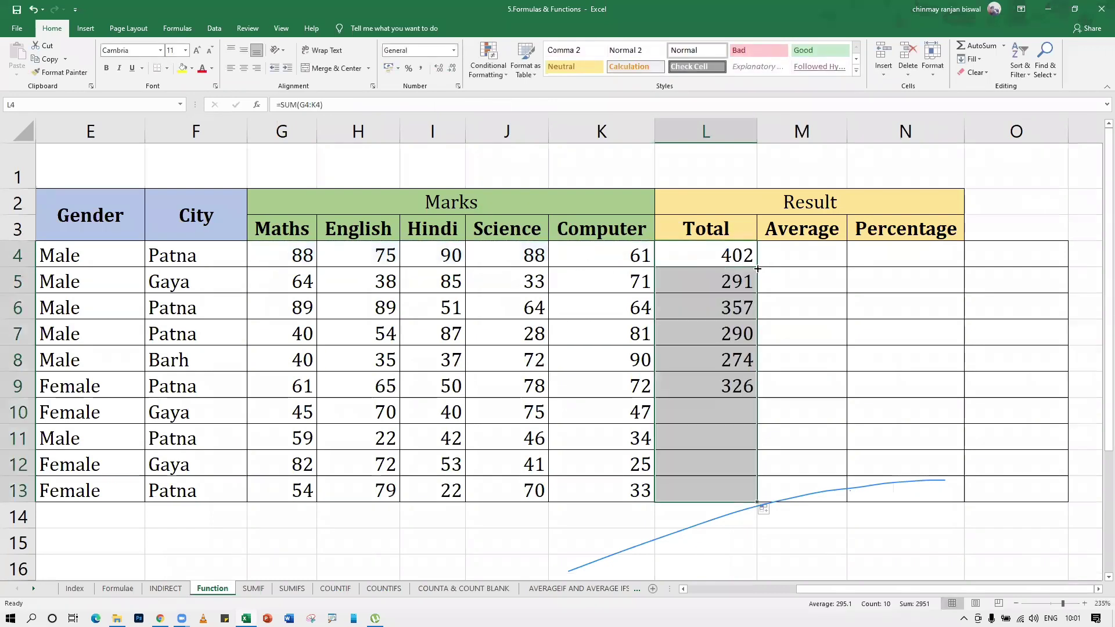
Calculate each student's Average with =AVERAGE(G4:K4) in M4 and fill it down through M13
left_click(782, 254)
type("=")
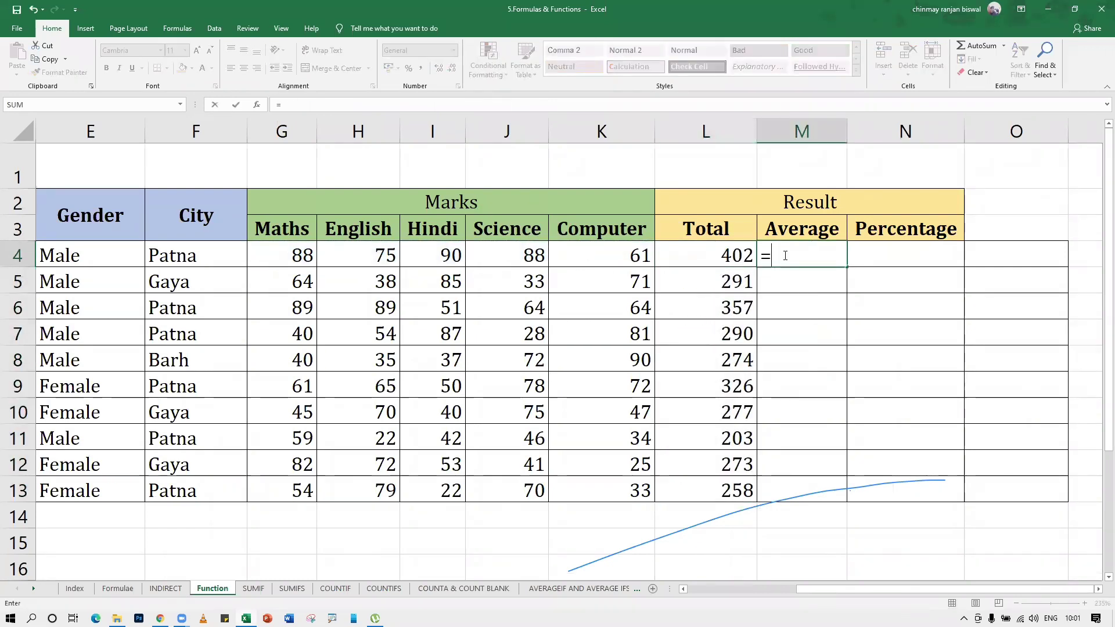
type("aver")
key("Tab")
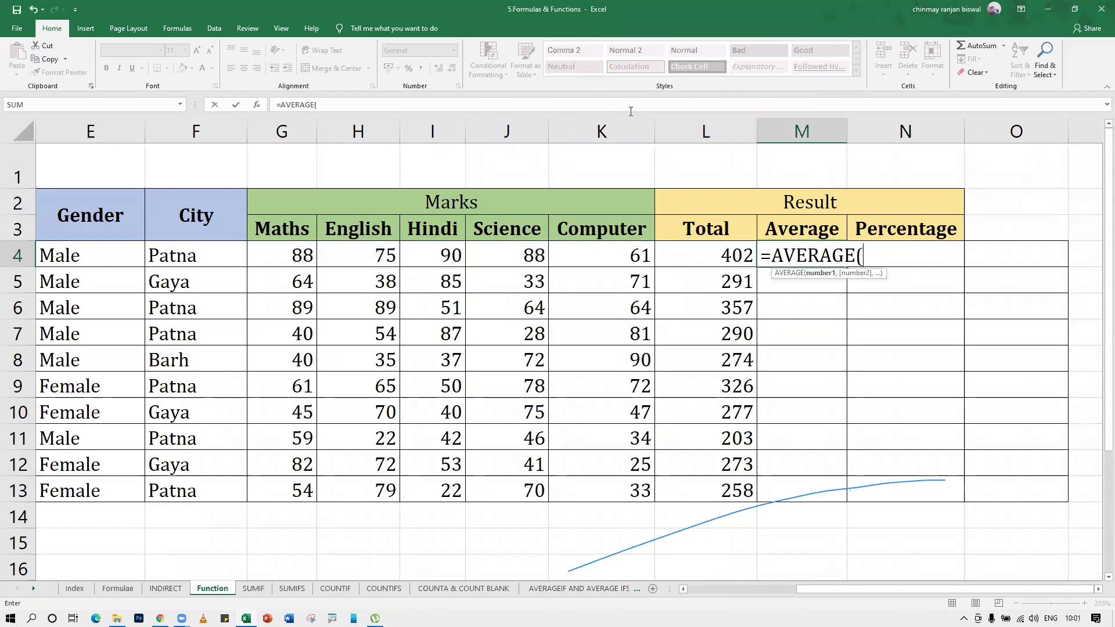
left_click_drag(298, 253, 646, 256)
type(")")
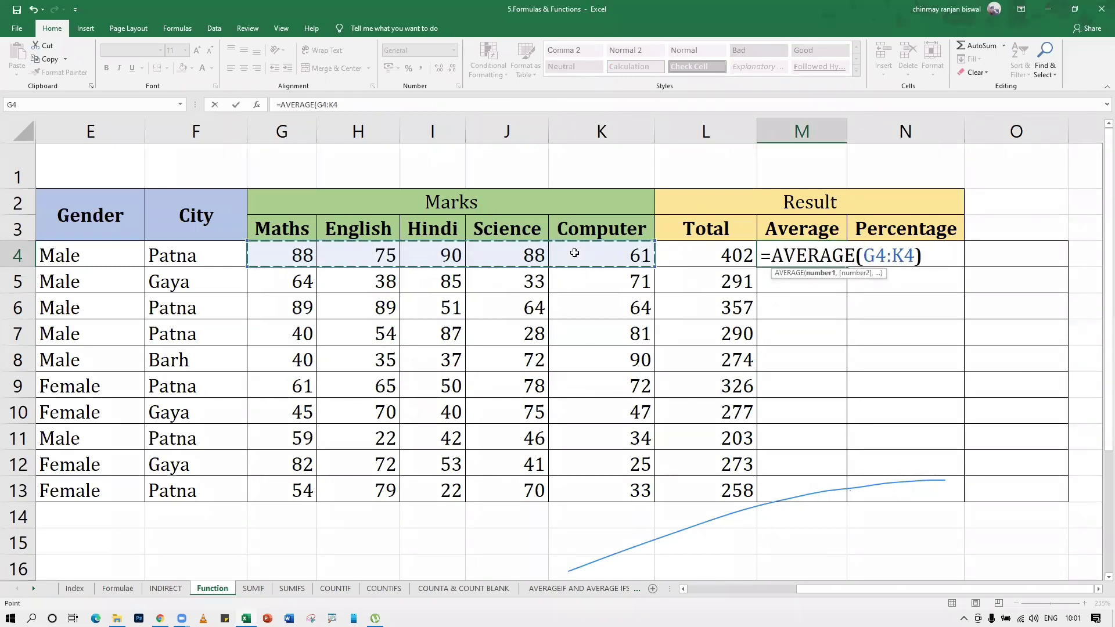
key("Return")
left_click(791, 256)
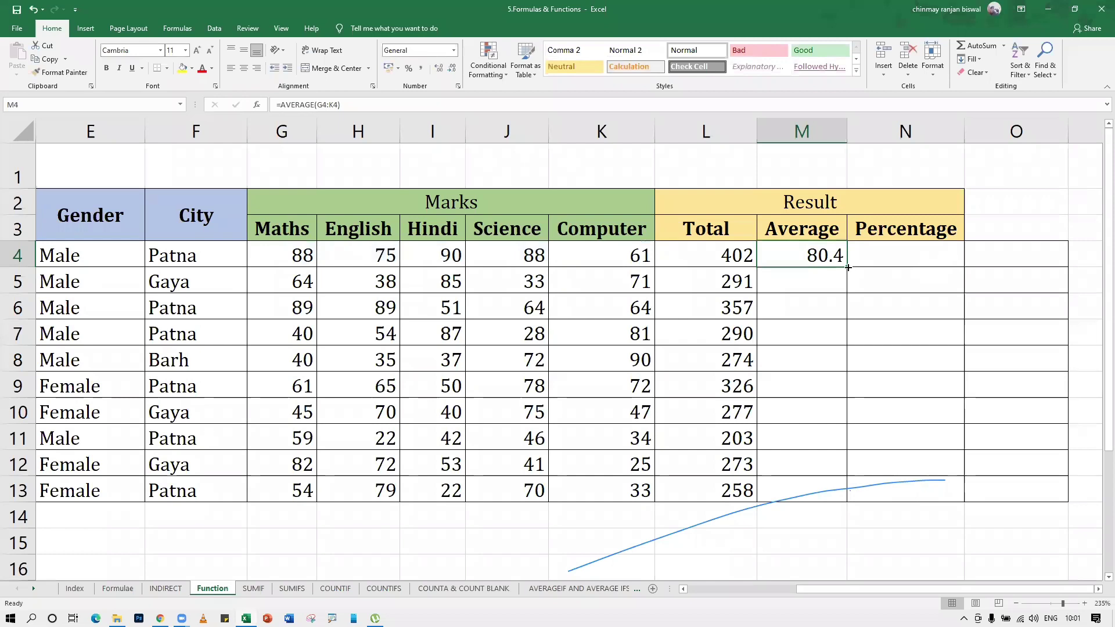
double_click(848, 268)
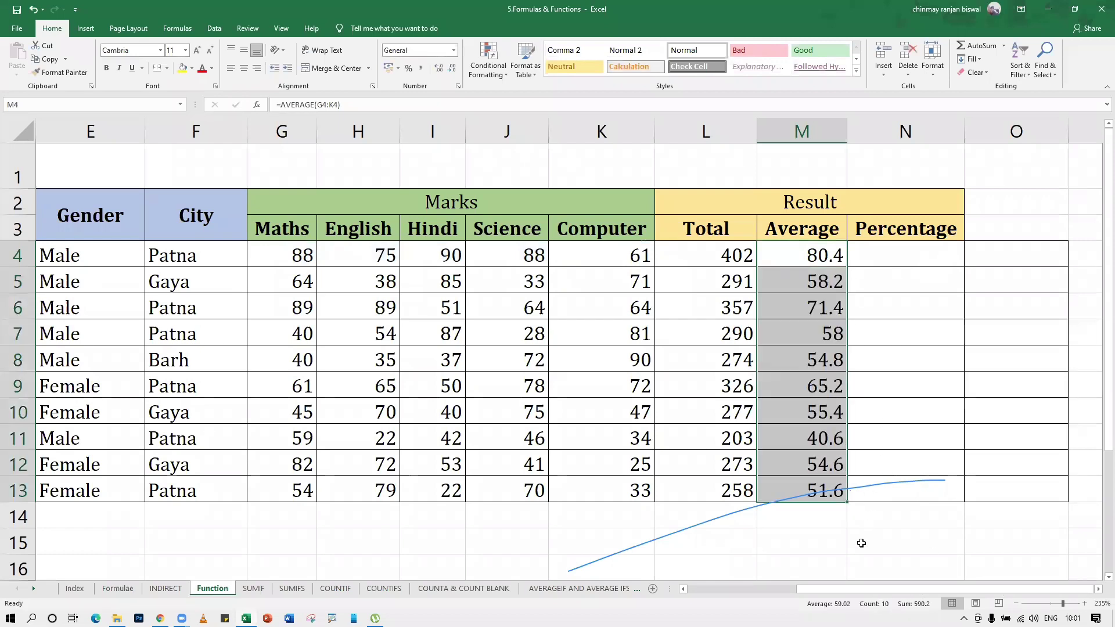
Examine the students' individual subject marks alongside their values in the Average column, looking for low marks in single subjects
key("ctrl")
scroll(861, 543, "down", 2)
left_click(1098, 588)
left_click(1097, 589)
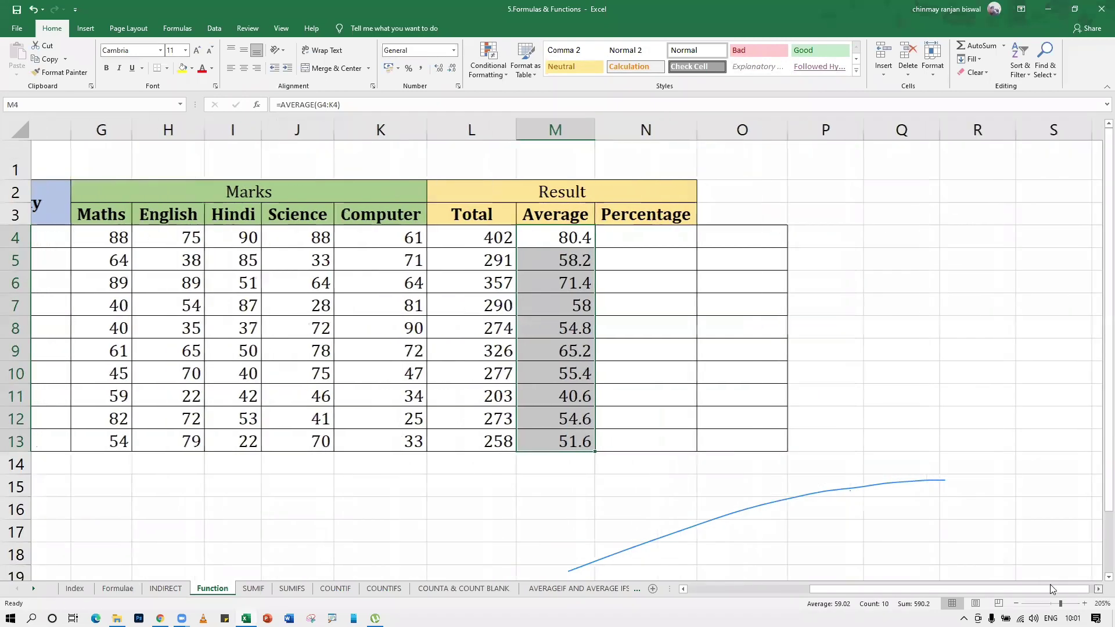
left_click(125, 238)
left_click(65, 237)
left_click(153, 236)
left_click(189, 283)
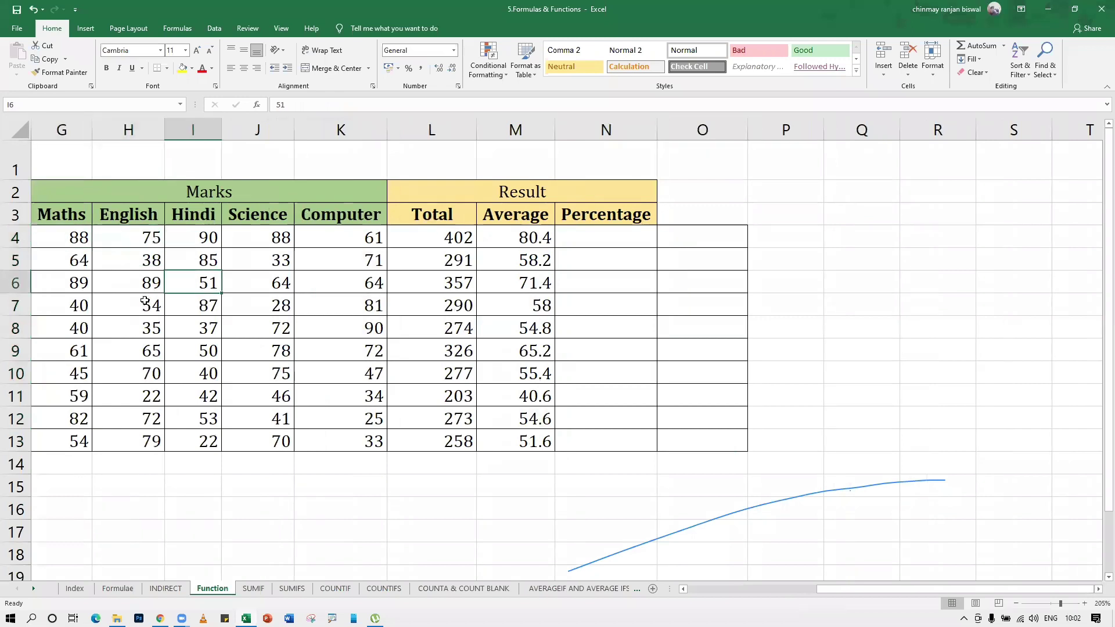
left_click(145, 327)
left_click(148, 350)
left_click(143, 397)
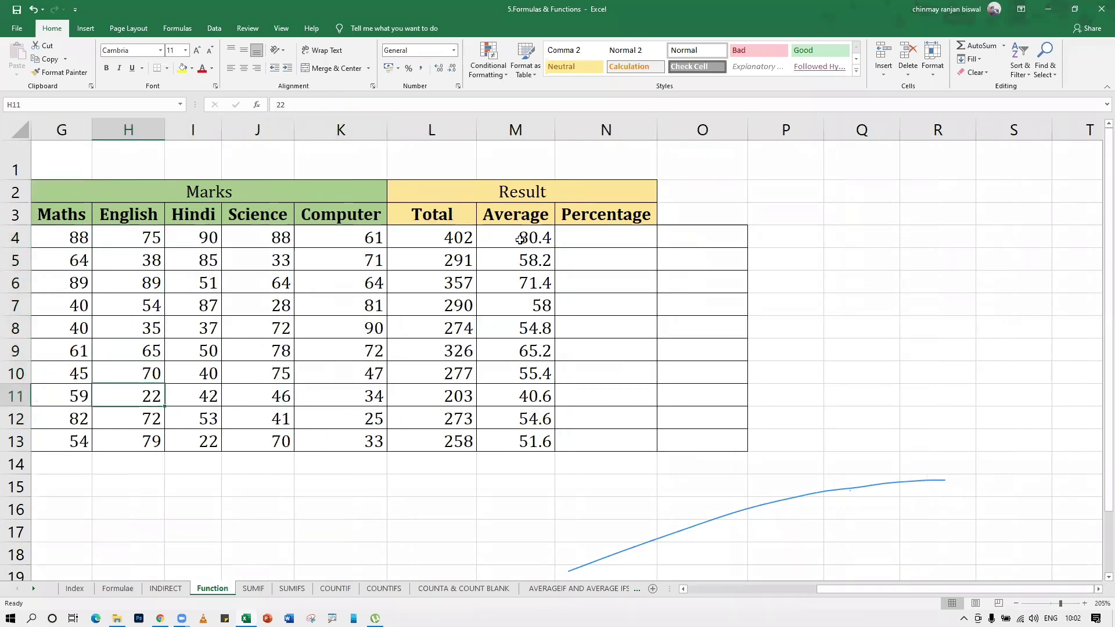
left_click_drag(520, 239, 523, 438)
left_click(347, 392)
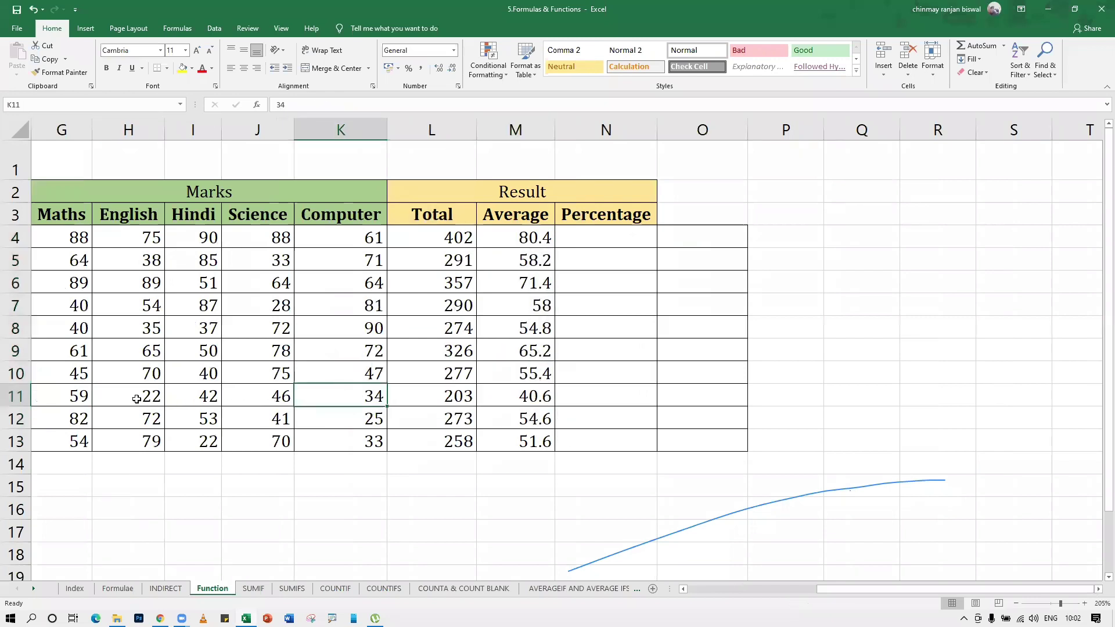
left_click(136, 399)
left_click(190, 444)
left_click(361, 440)
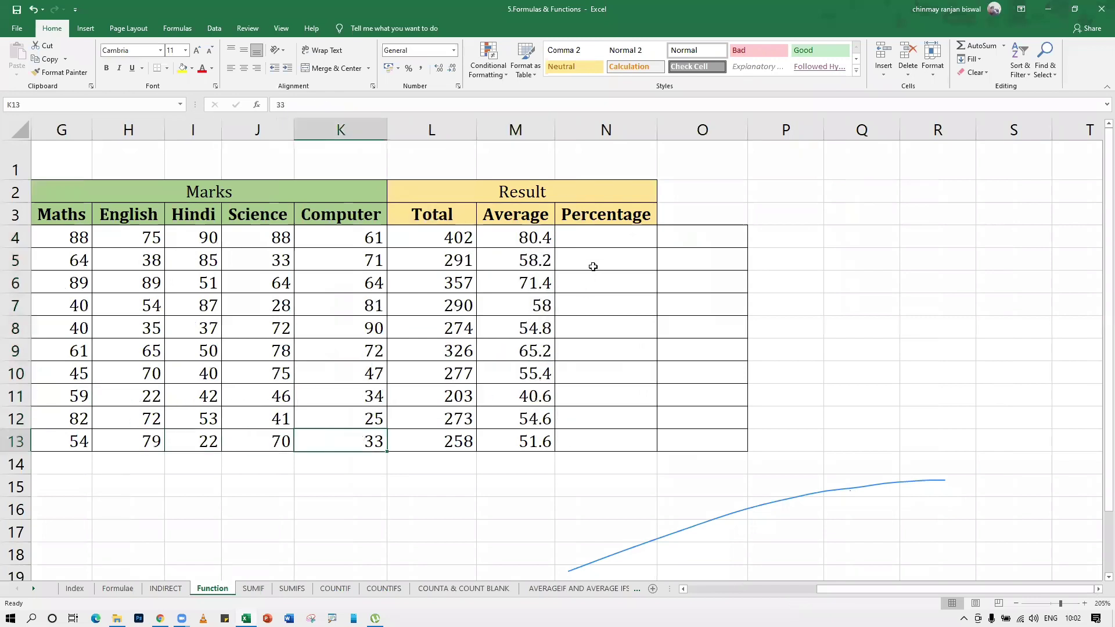
Start an AND formula in N4 with the conditions G4>=40, H4>=40 and I4>=40 for Maths, English and Hindi
left_click(591, 240)
type("=and")
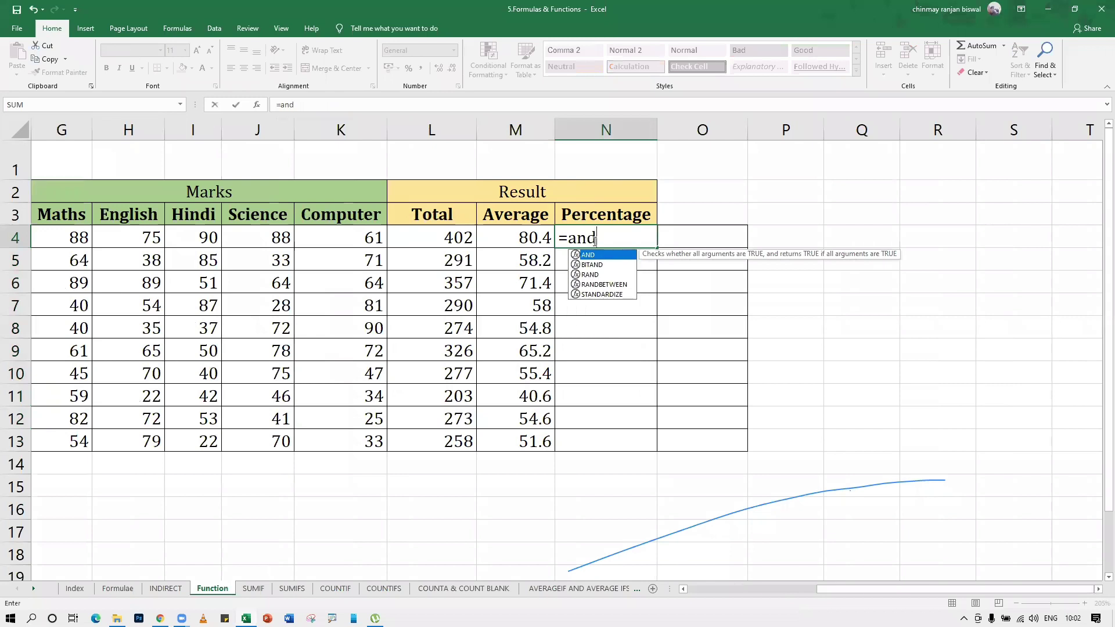
type("(")
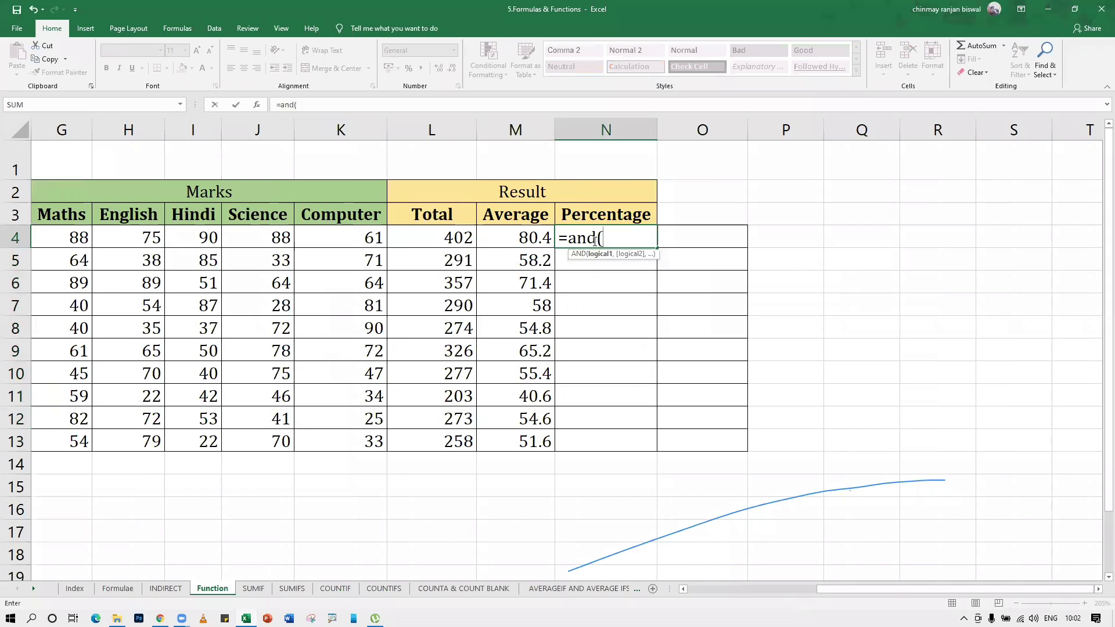
left_click(69, 239)
type(">=40,")
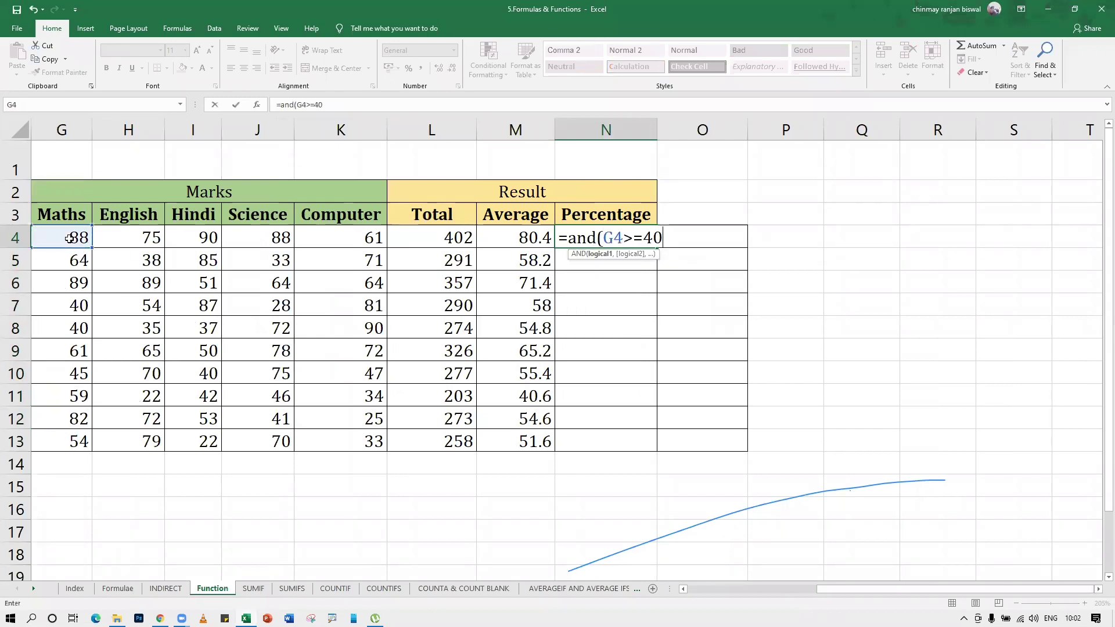
left_click(128, 233)
type(">=40,")
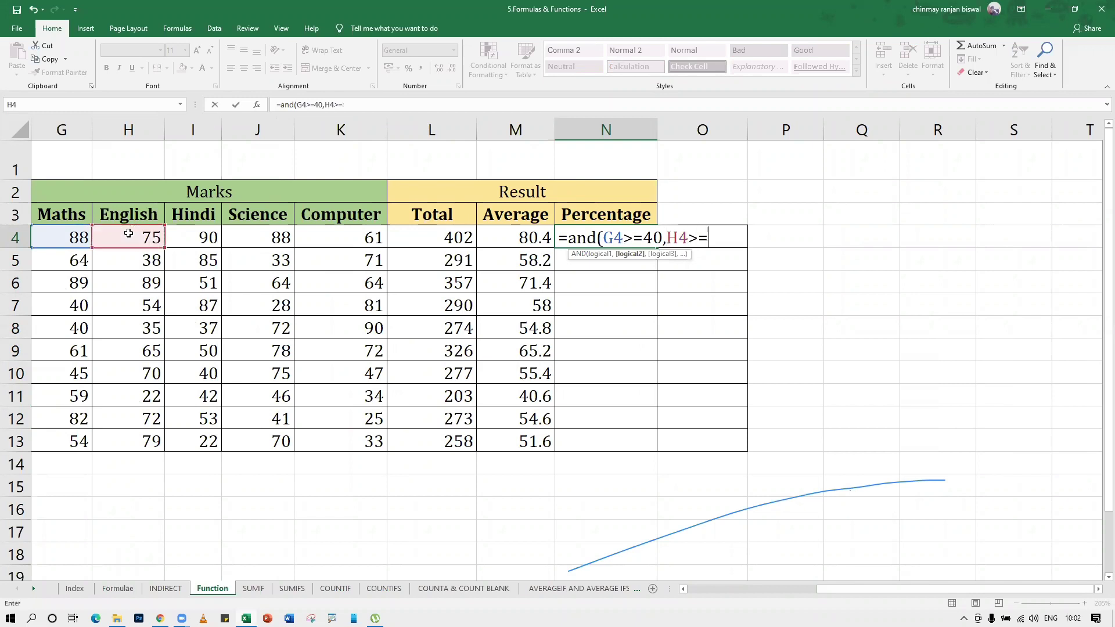
left_click(168, 238)
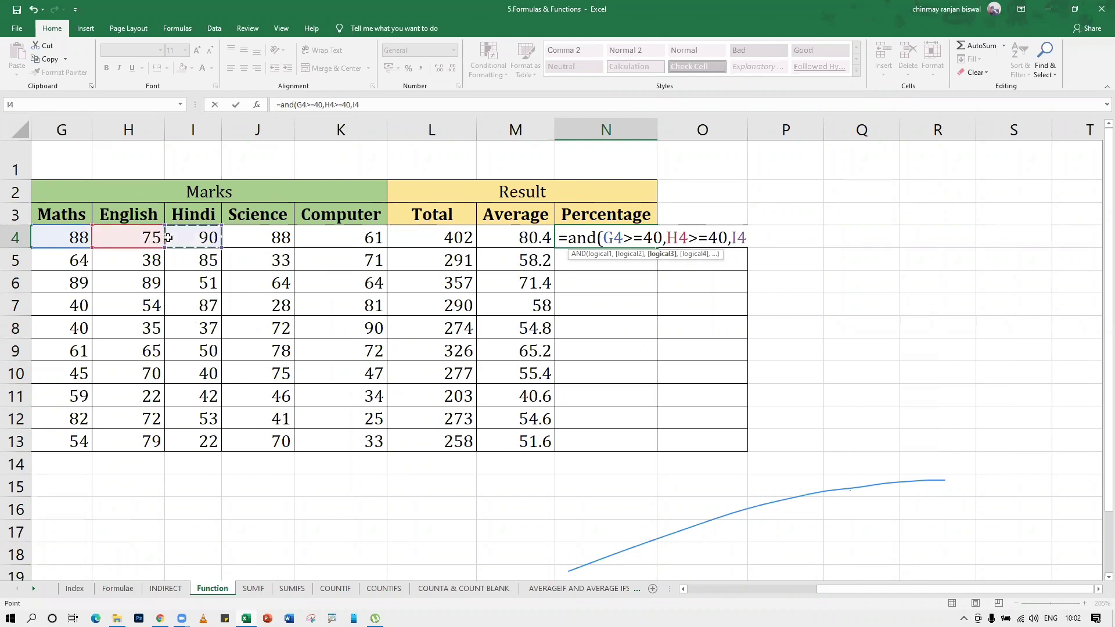
type(">=40,")
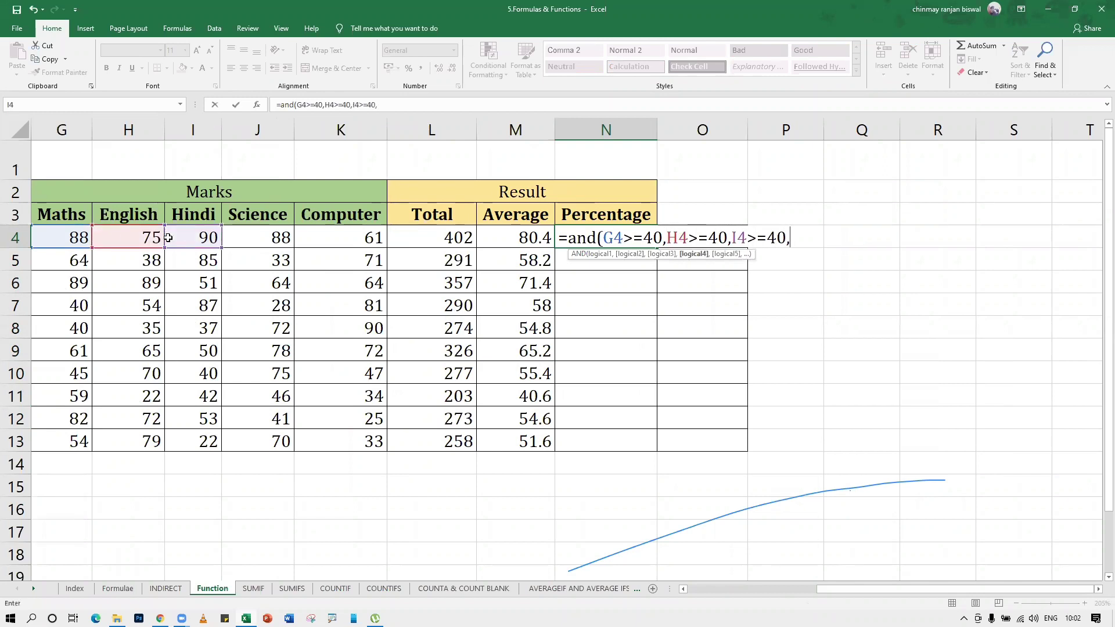
Complete the N4 AND formula with J4>=40 and K4>=40, and fill it down through N13
left_click(280, 238)
type(">=40,")
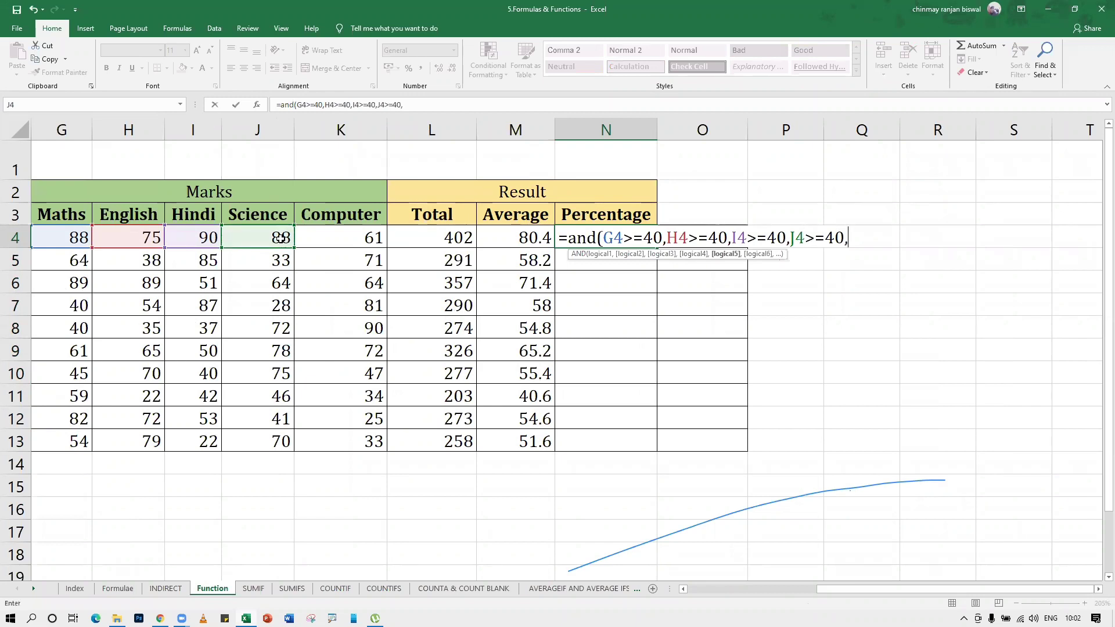
left_click(350, 237)
type(">=")
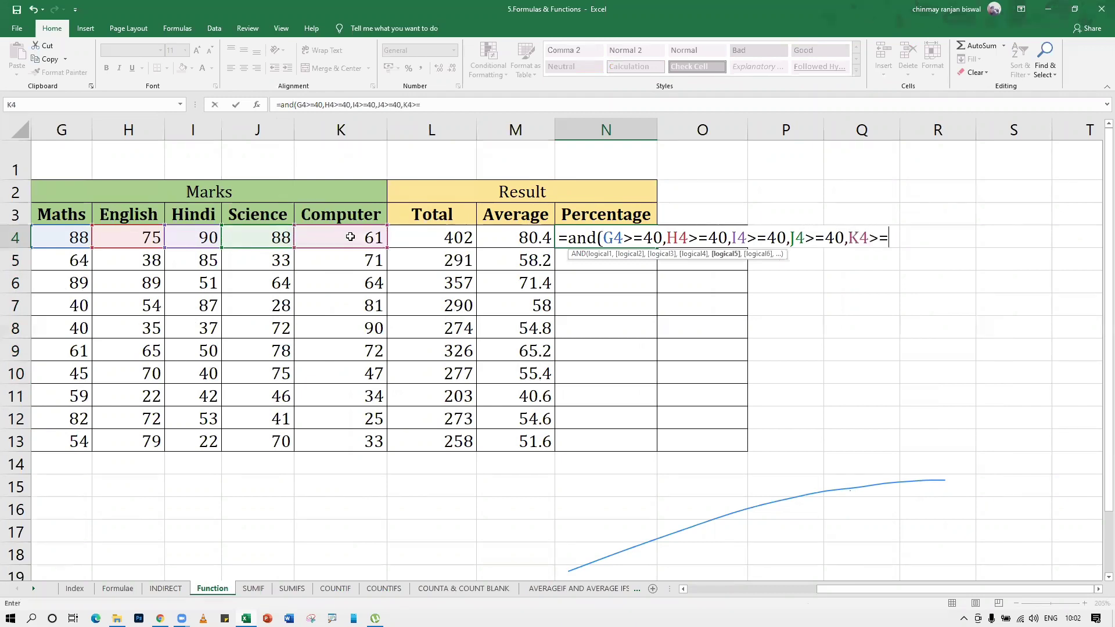
type("40)")
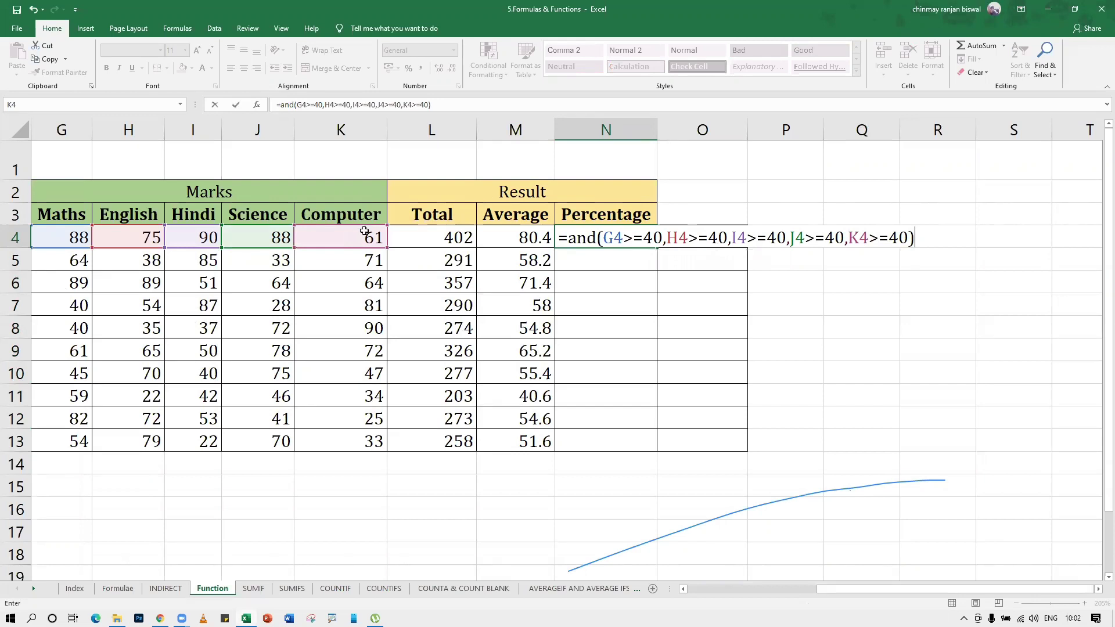
key("Return")
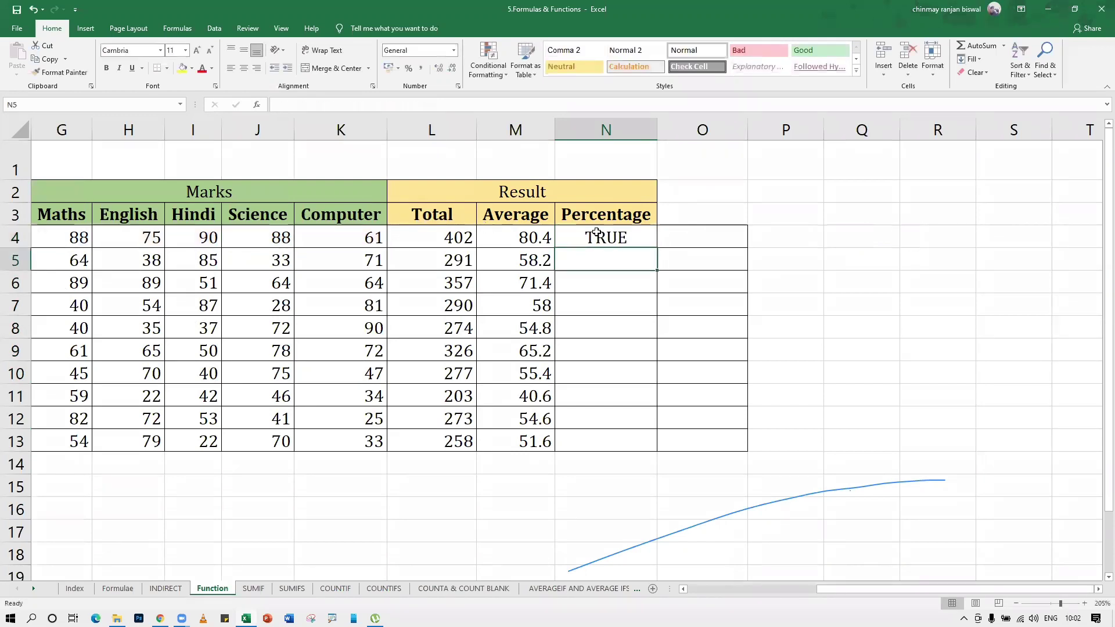
left_click(596, 232)
double_click(657, 249)
Write =IF(N4,IFS(),"Fail") in O4, leaving the nested IFS arguments empty
left_click(706, 241)
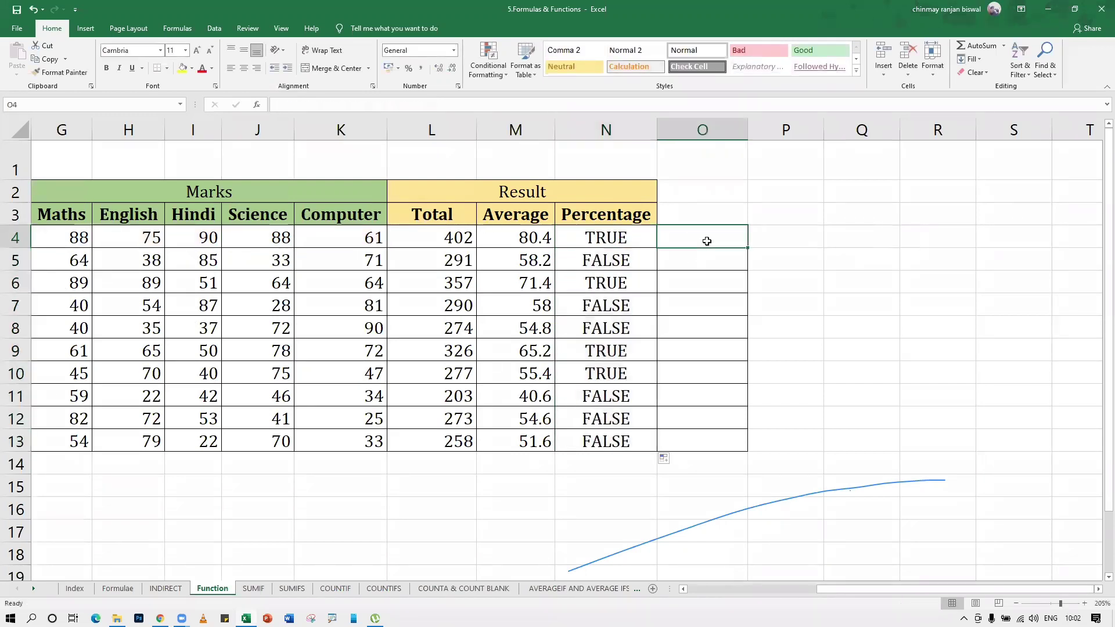
type("=if(")
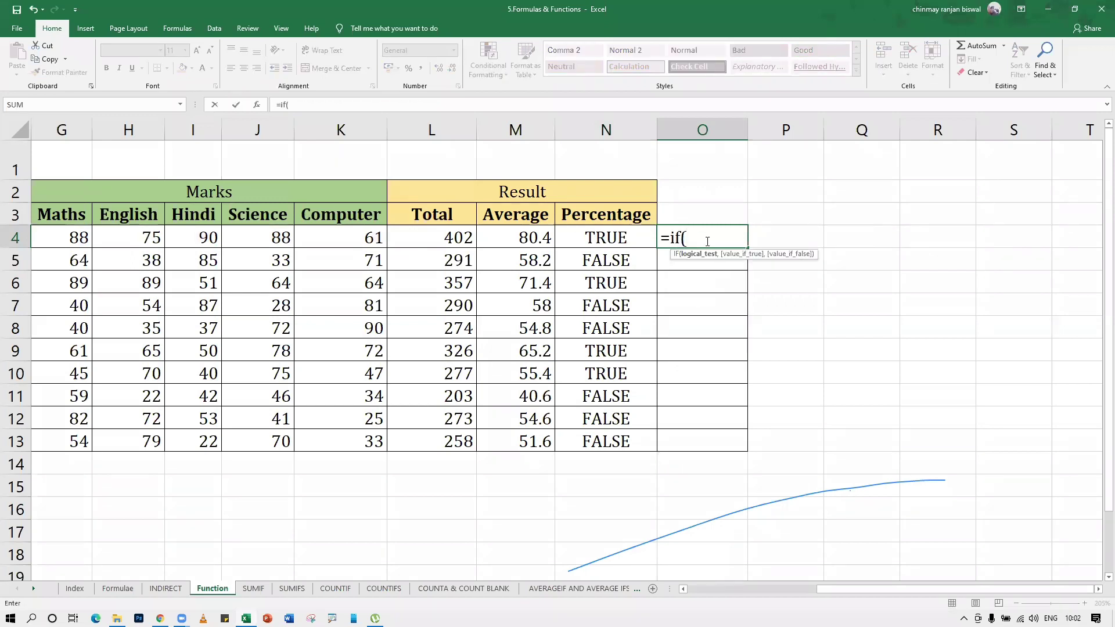
left_click(583, 235)
type(",")
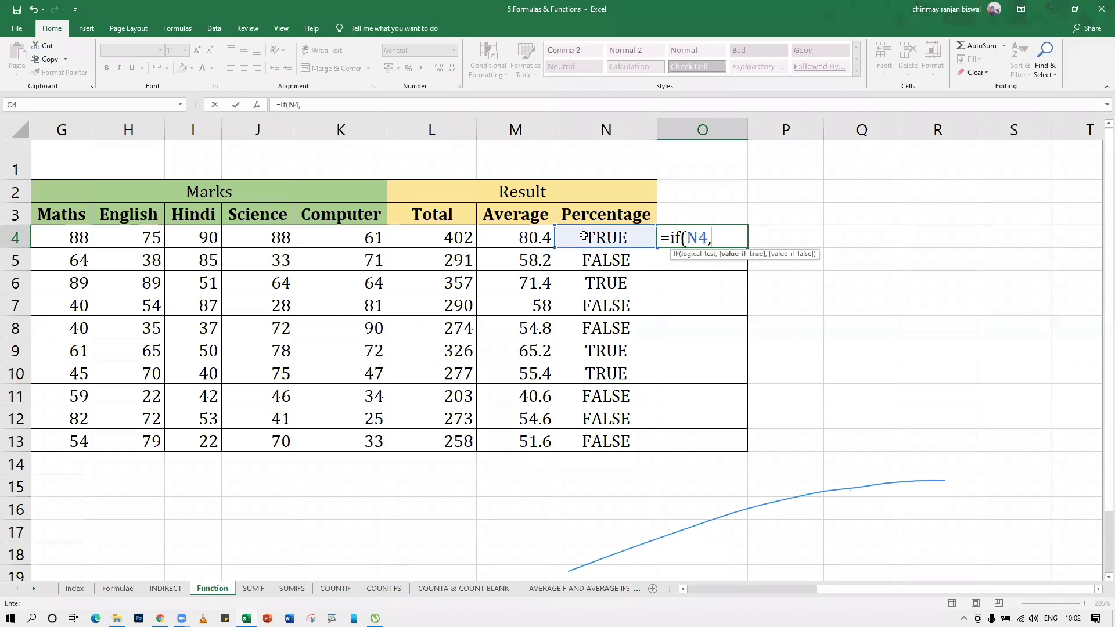
type("ifs")
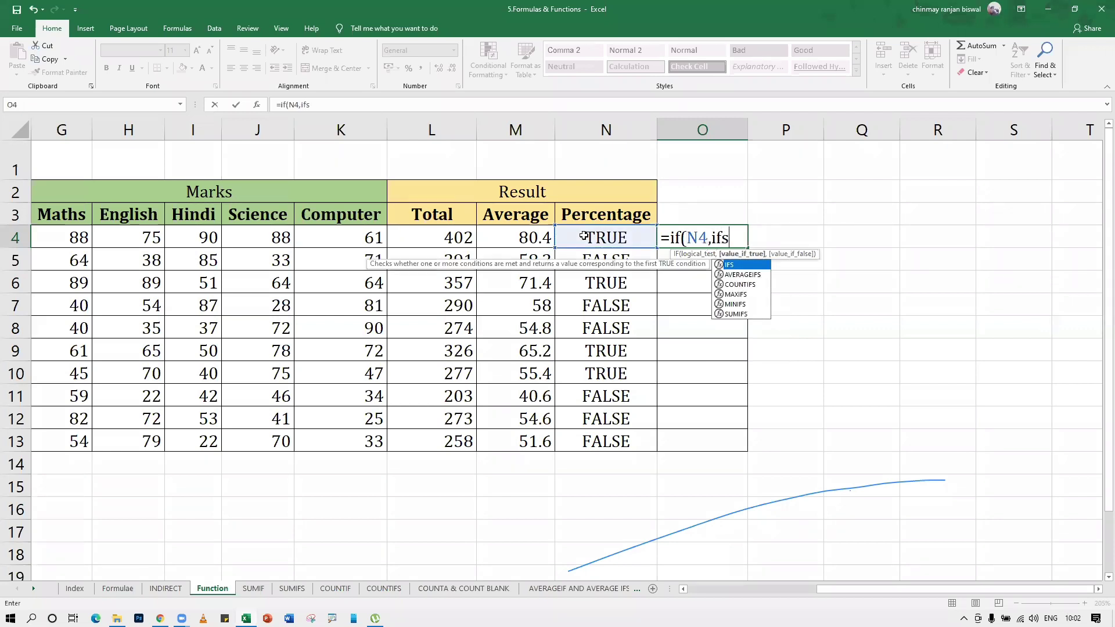
type("(),\"Fail")
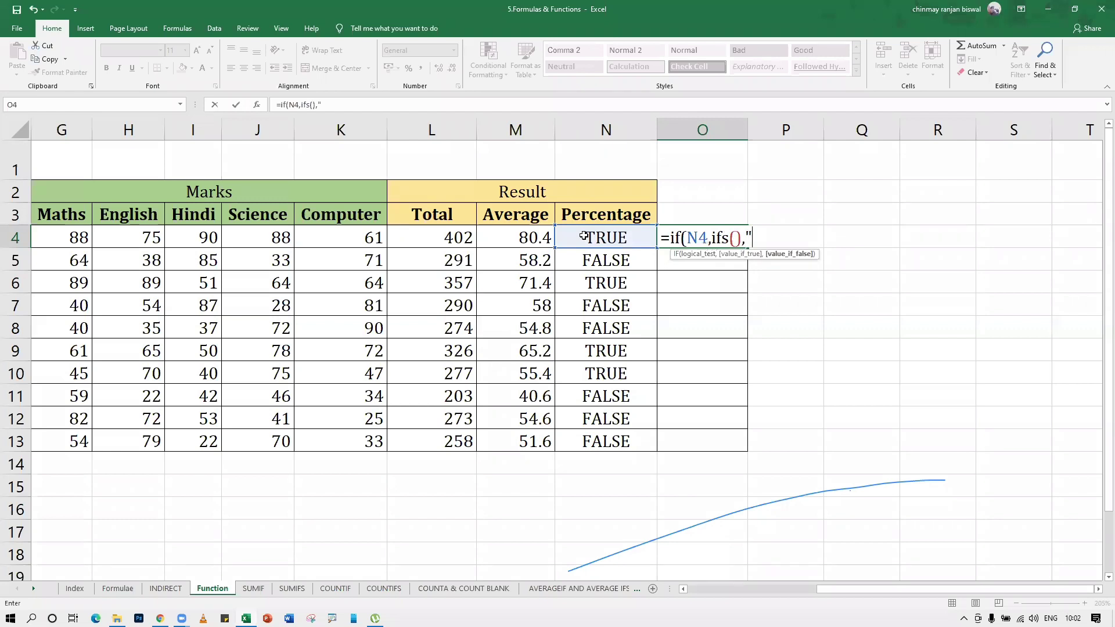
type("\")")
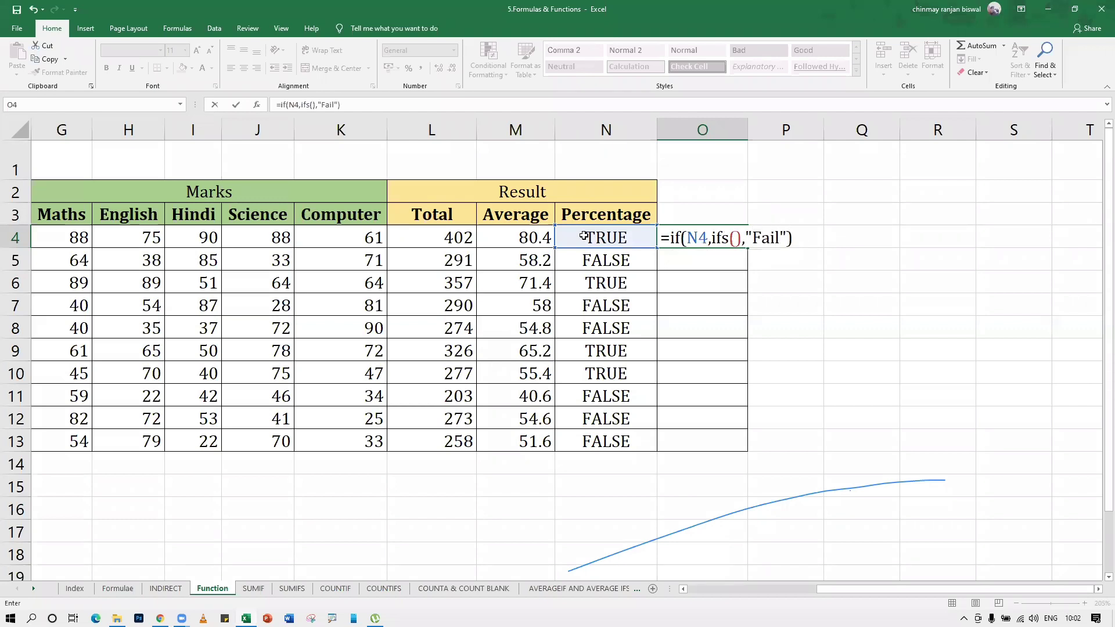
Fill the nested IFS in the O4 formula with M4>=80 giving "Dist" and M4>=70 giving "Fisrt"
left_click(736, 239)
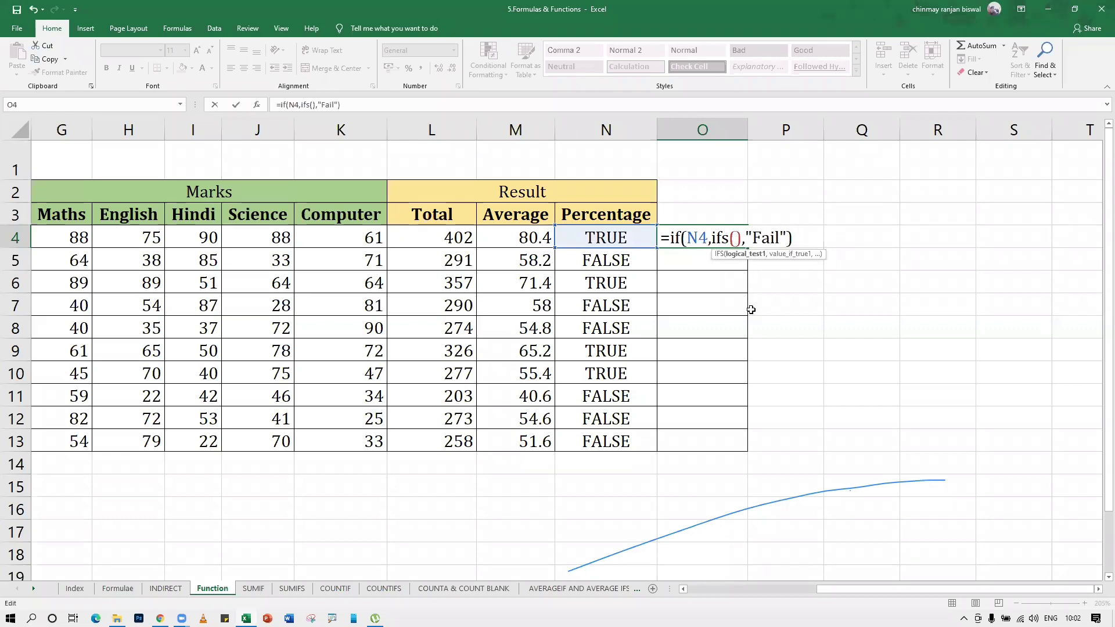
left_click(504, 235)
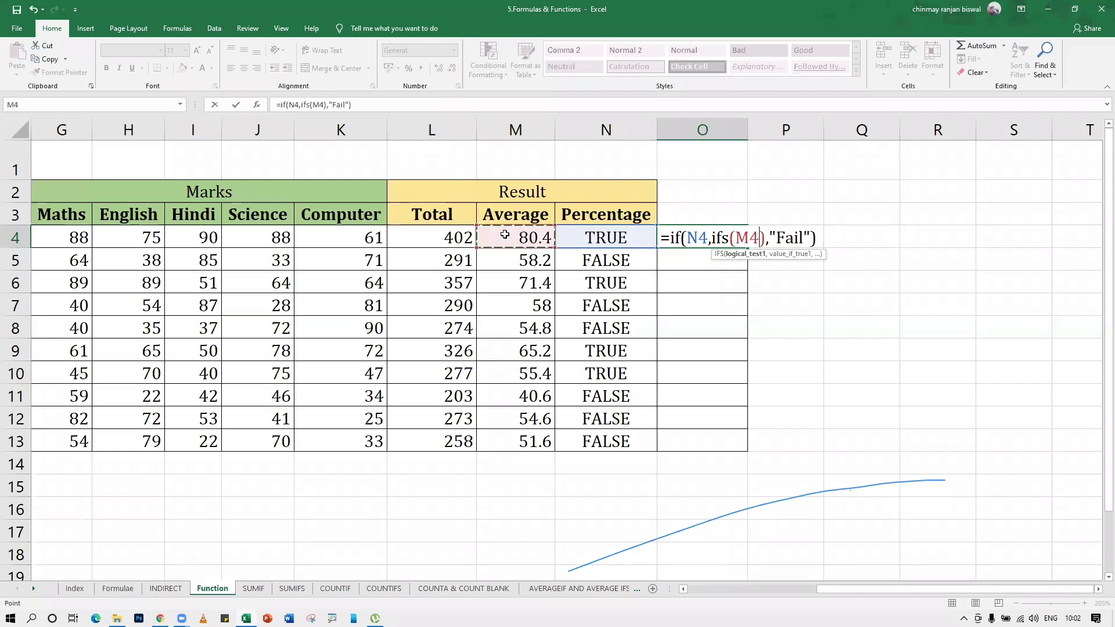
type(">=80")
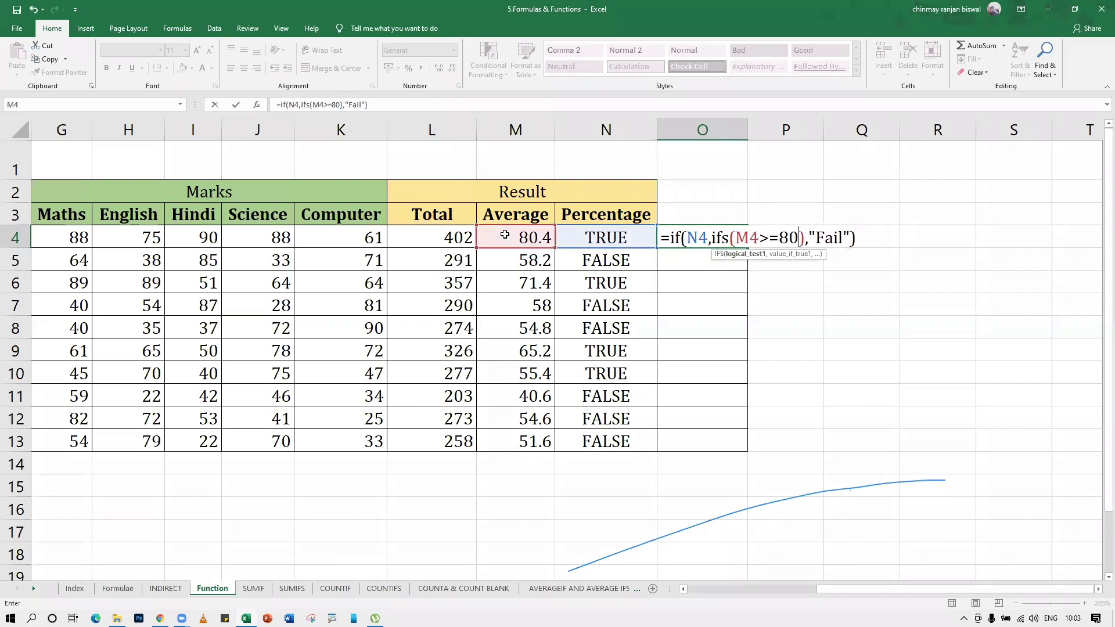
type(",\"Dist")
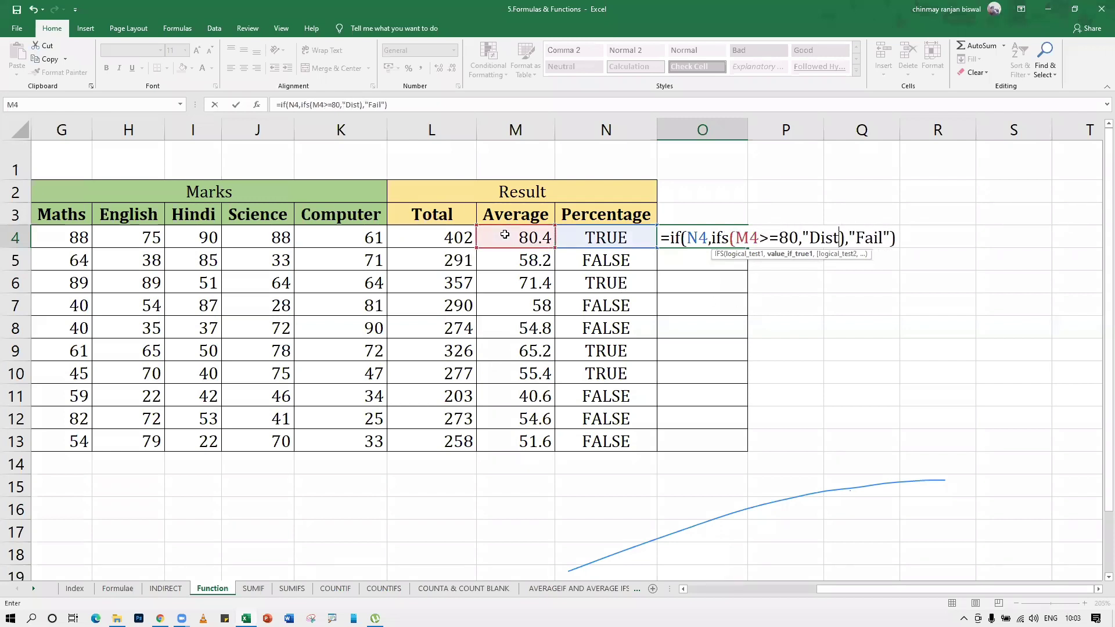
type("\",")
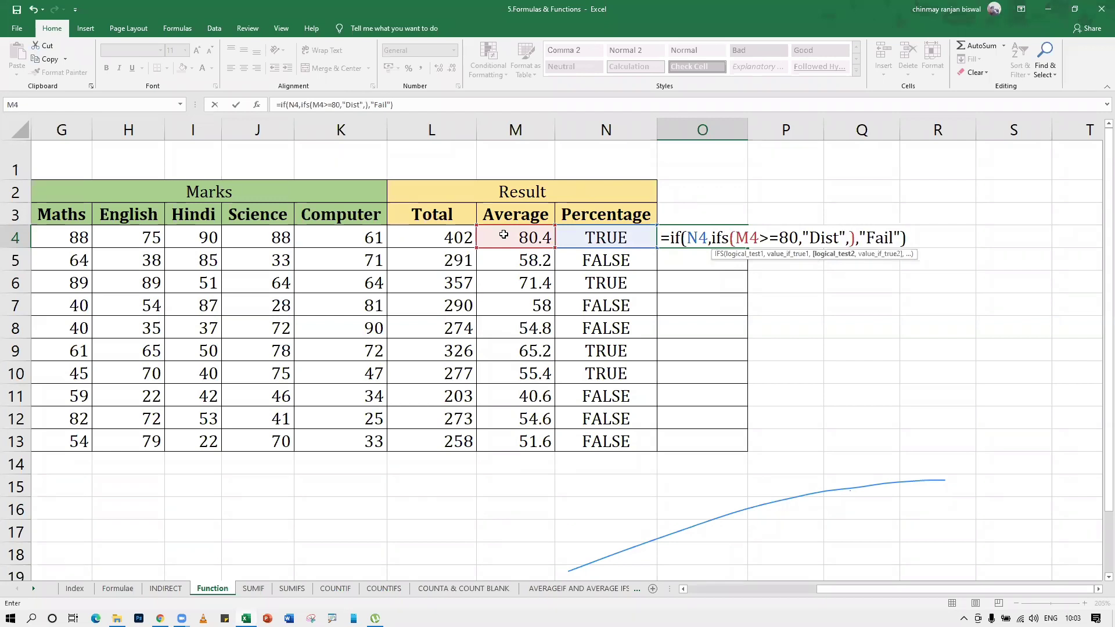
left_click(535, 236)
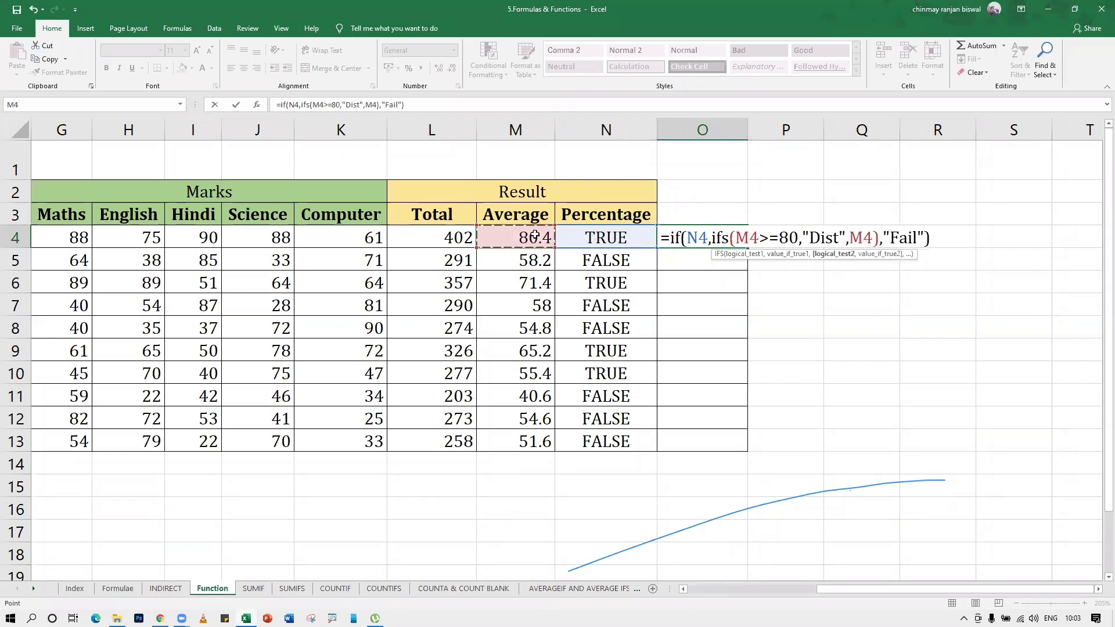
type(">=70,")
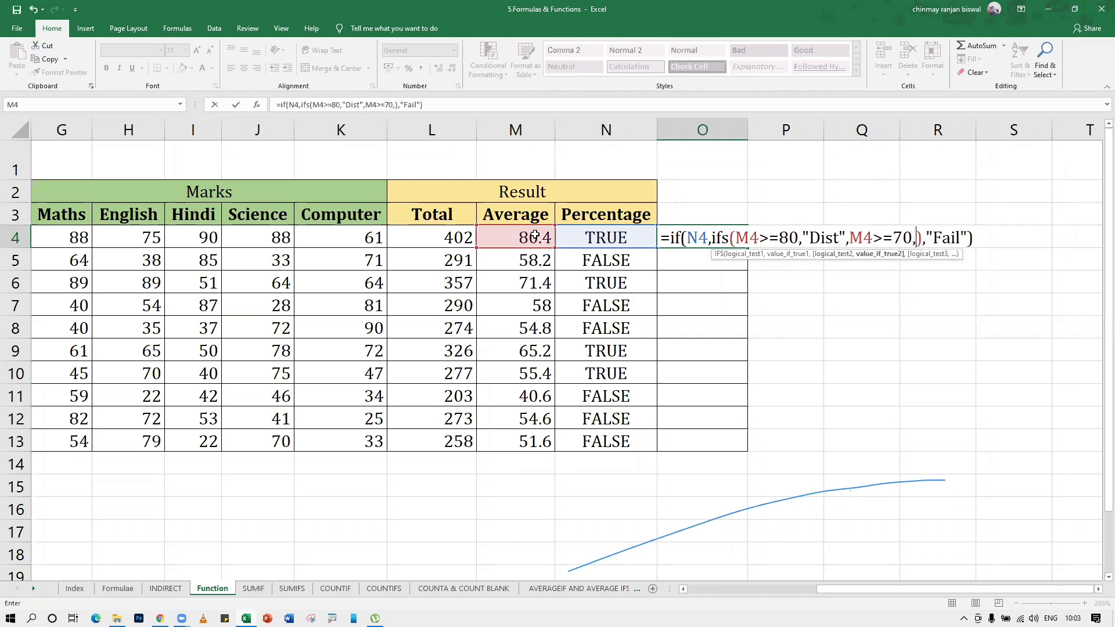
type("\"Fisrt\",")
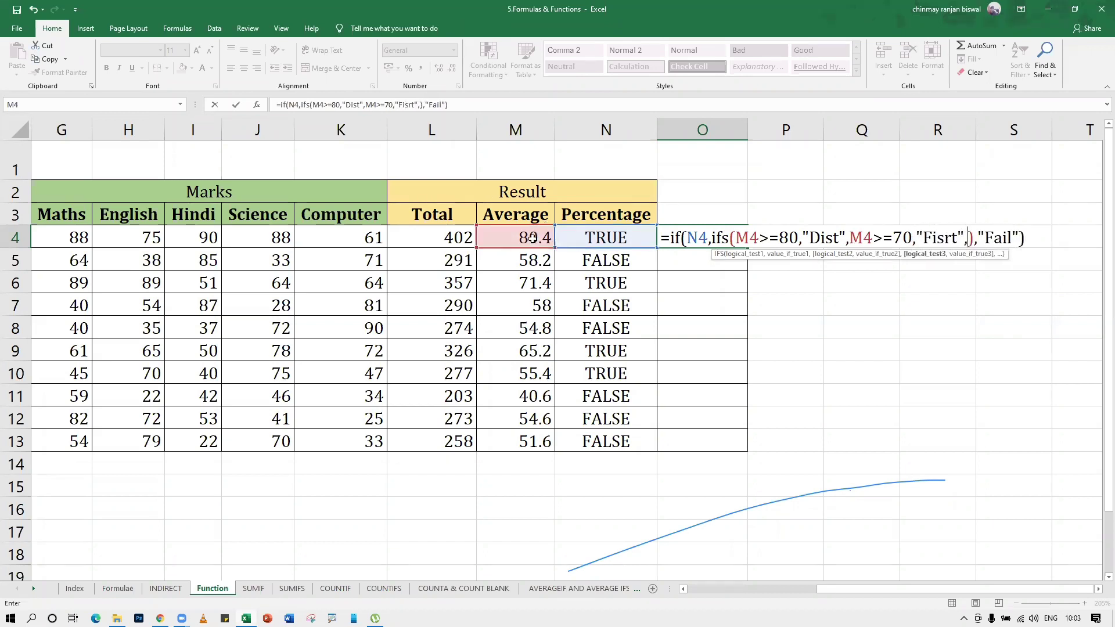
Add the IFS conditions M4>=50 giving "Second" and M4>=40 giving "Third" to the O4 formula
left_click(531, 238)
type(">=")
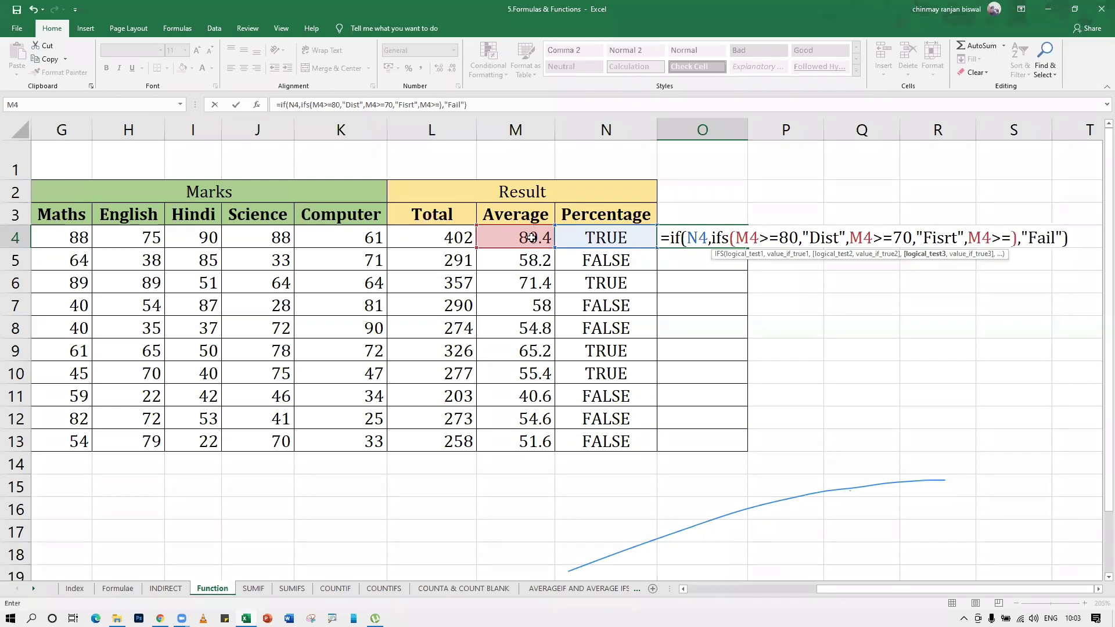
type("50,\"Seco")
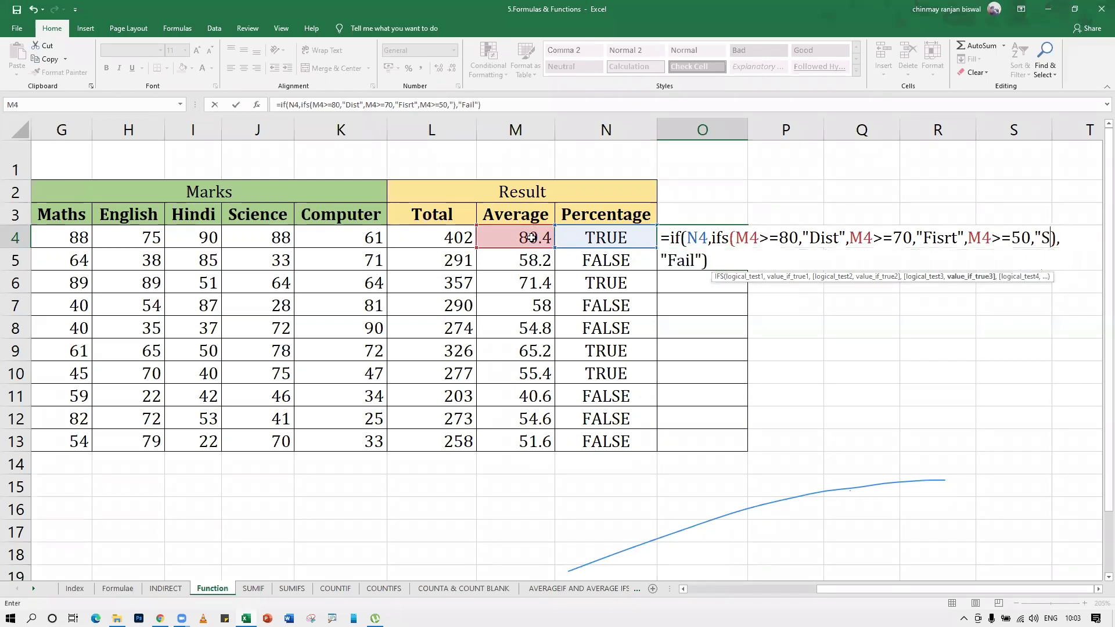
type("nd\",")
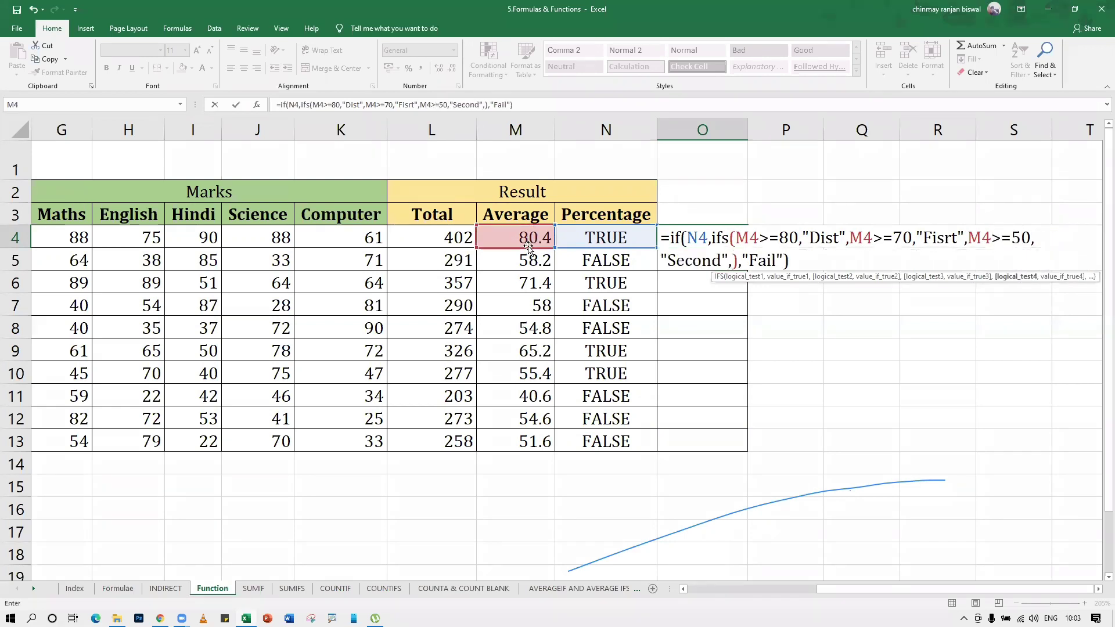
left_click(527, 239)
type(">=40")
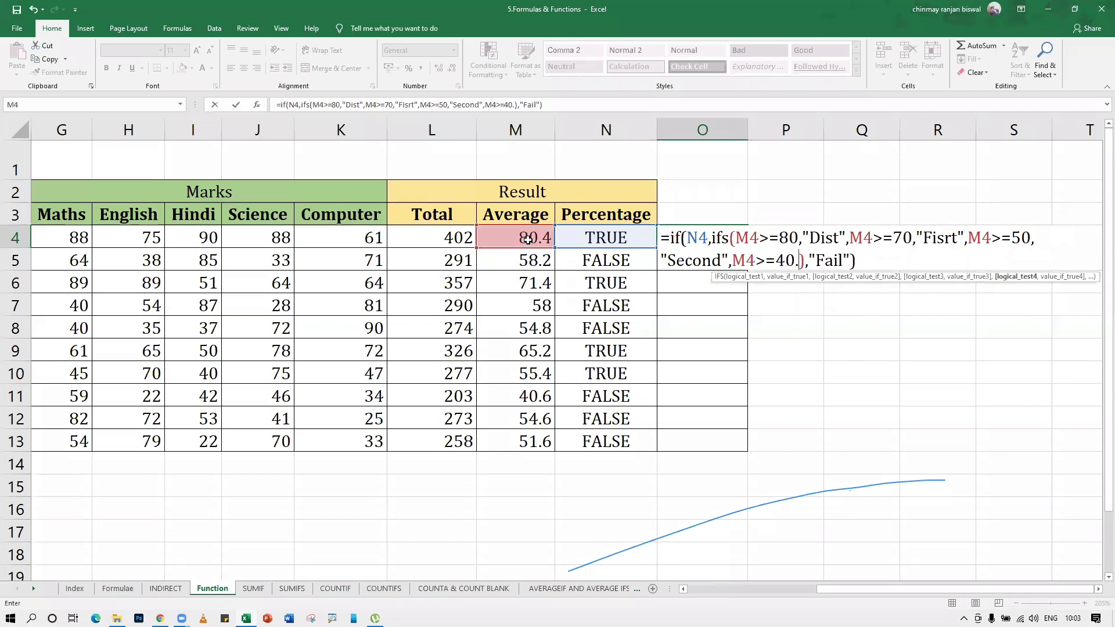
type(",\"")
type("Third")
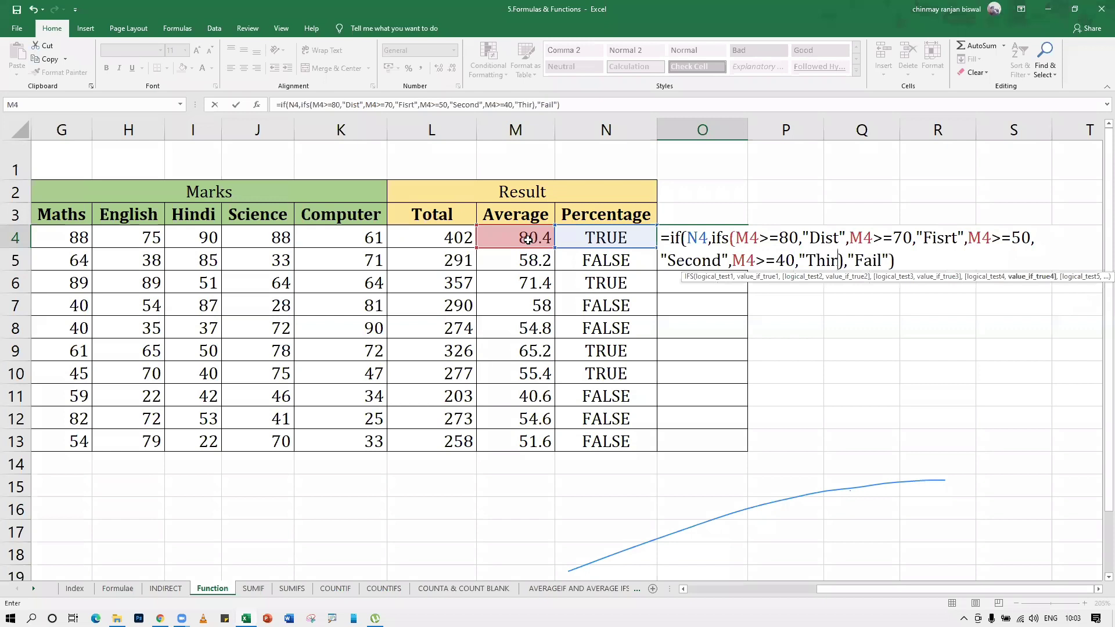
type("\"")
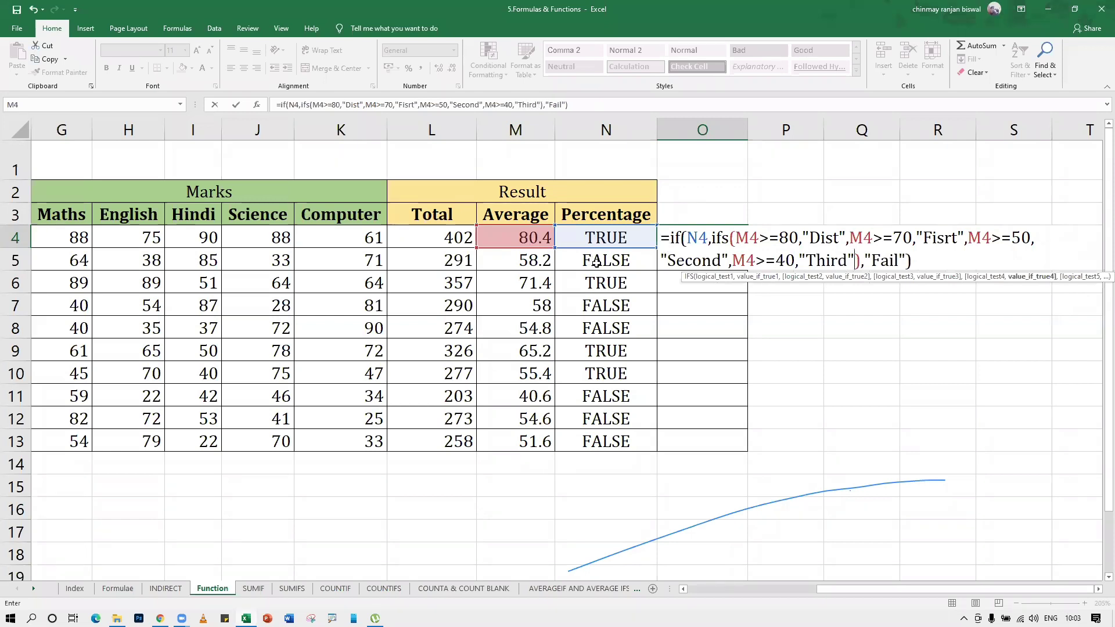
Enter the combined IF and IFS formula in O4 and fill it down through O13
key("Return")
left_click(722, 235)
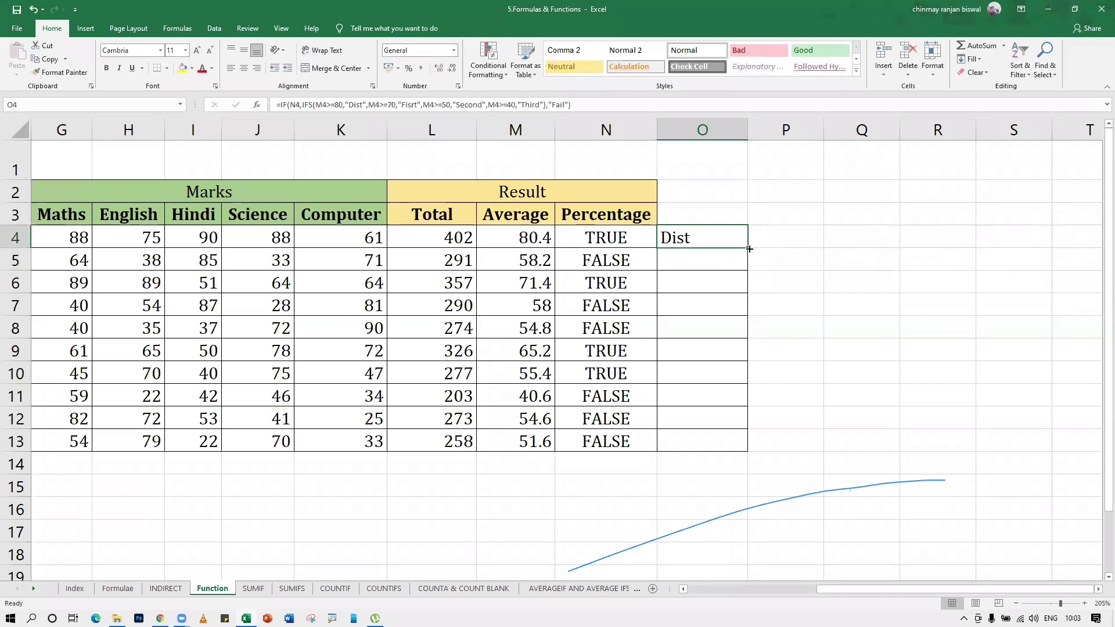
left_click_drag(749, 249, 753, 448)
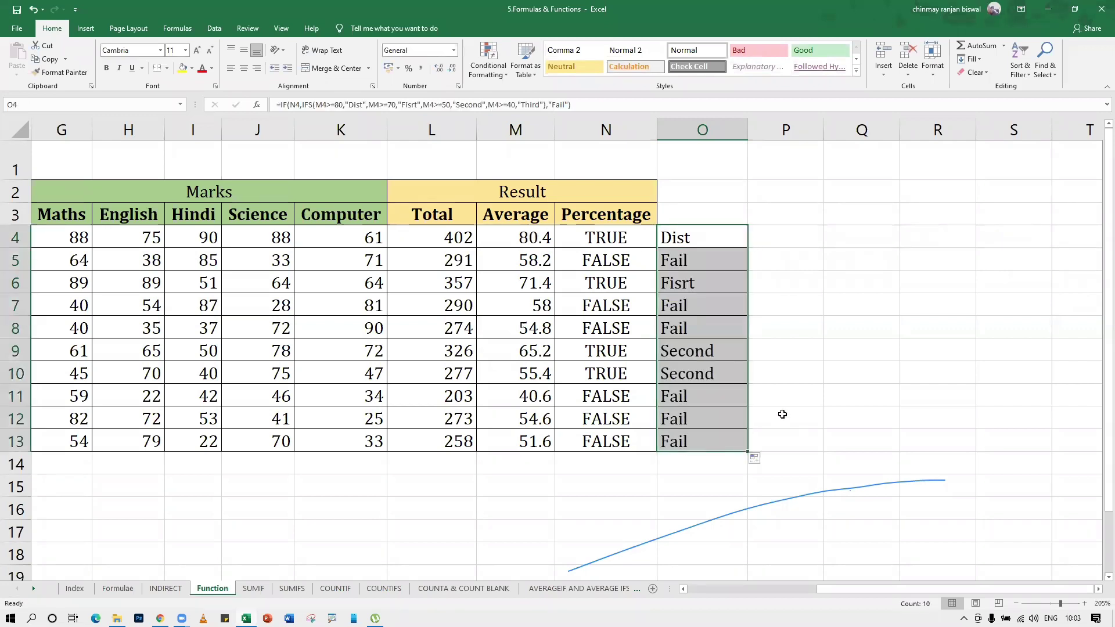
Compare each student's AND check in column N with the grade beside it in column O
left_click(577, 240)
left_click(697, 241)
left_click(627, 237)
left_click(717, 235)
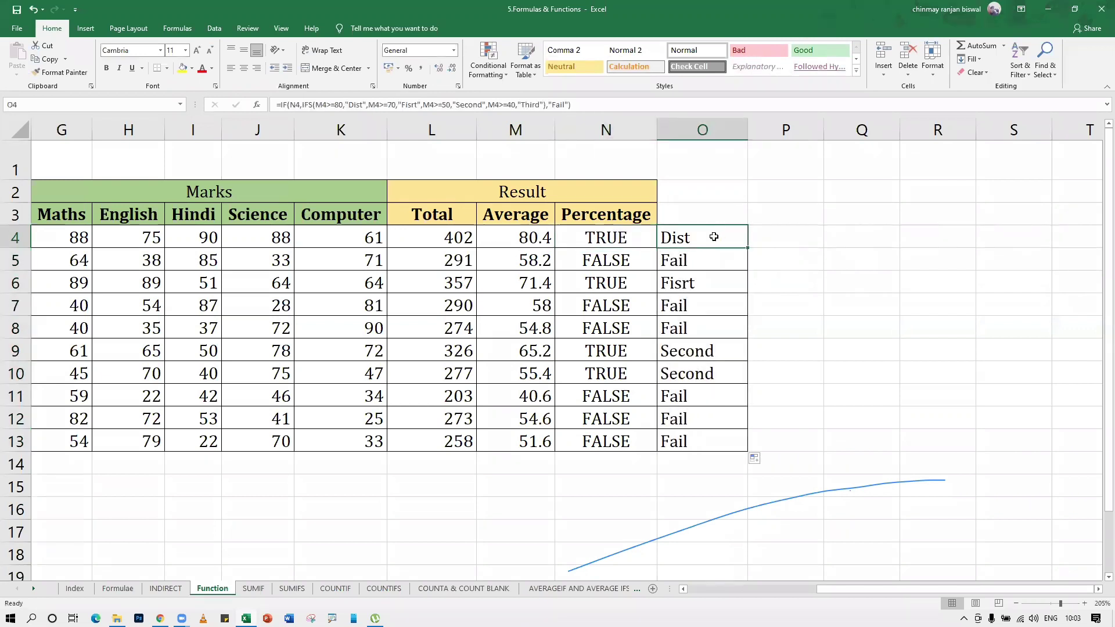
left_click(610, 259)
left_click(692, 259)
left_click(587, 283)
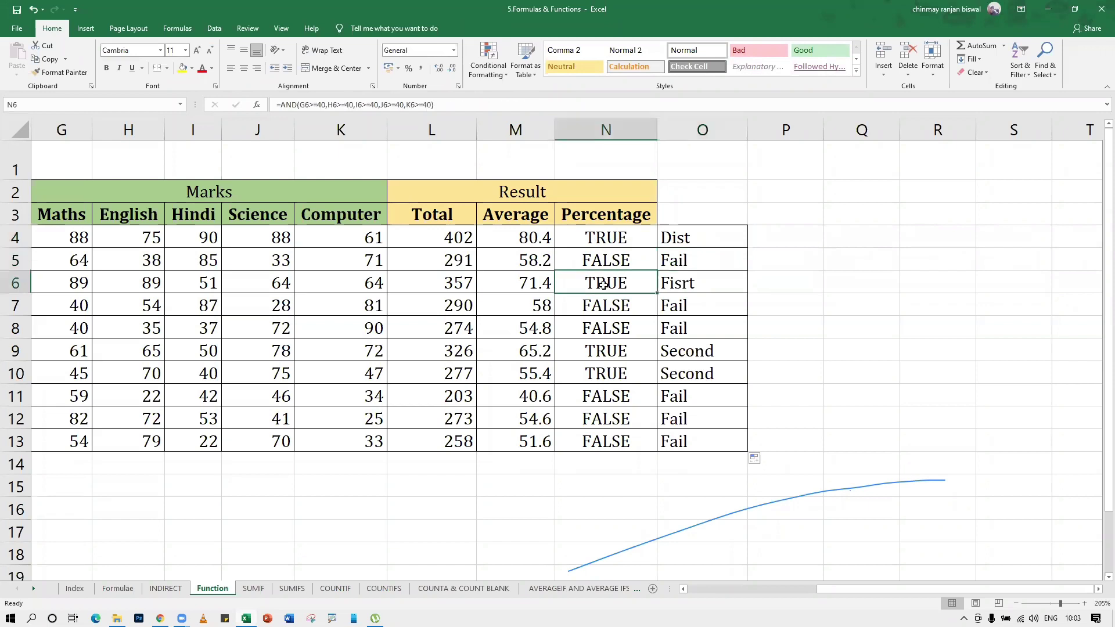
left_click(683, 283)
left_click(605, 306)
left_click(674, 305)
left_click(636, 326)
left_click(682, 328)
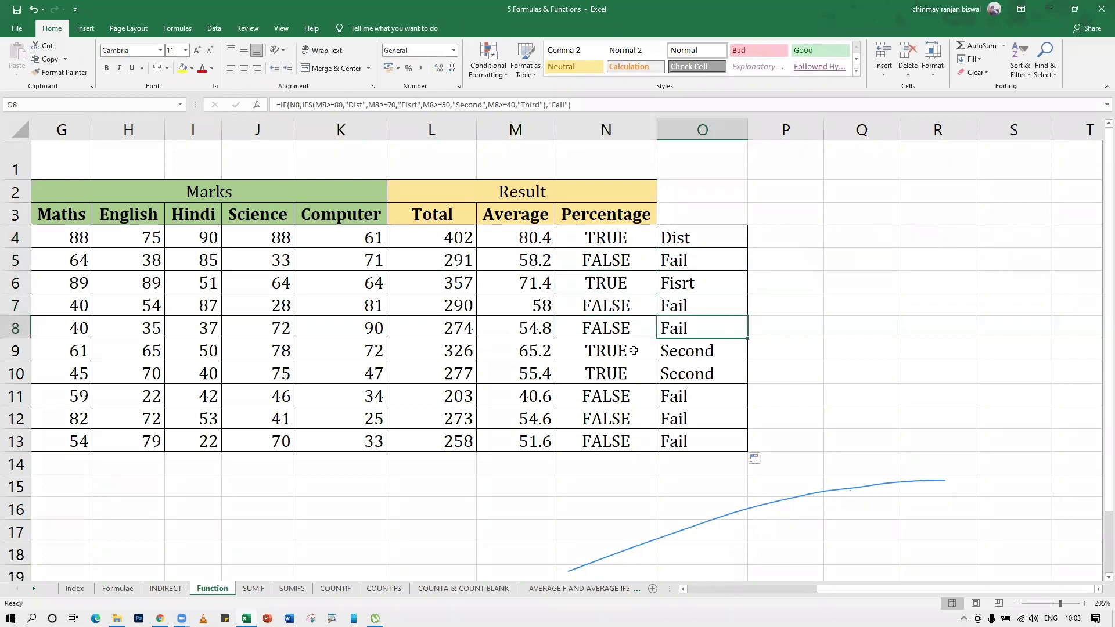
left_click(634, 351)
left_click(685, 351)
left_click(641, 374)
left_click(685, 374)
left_click(633, 420)
left_click(611, 501)
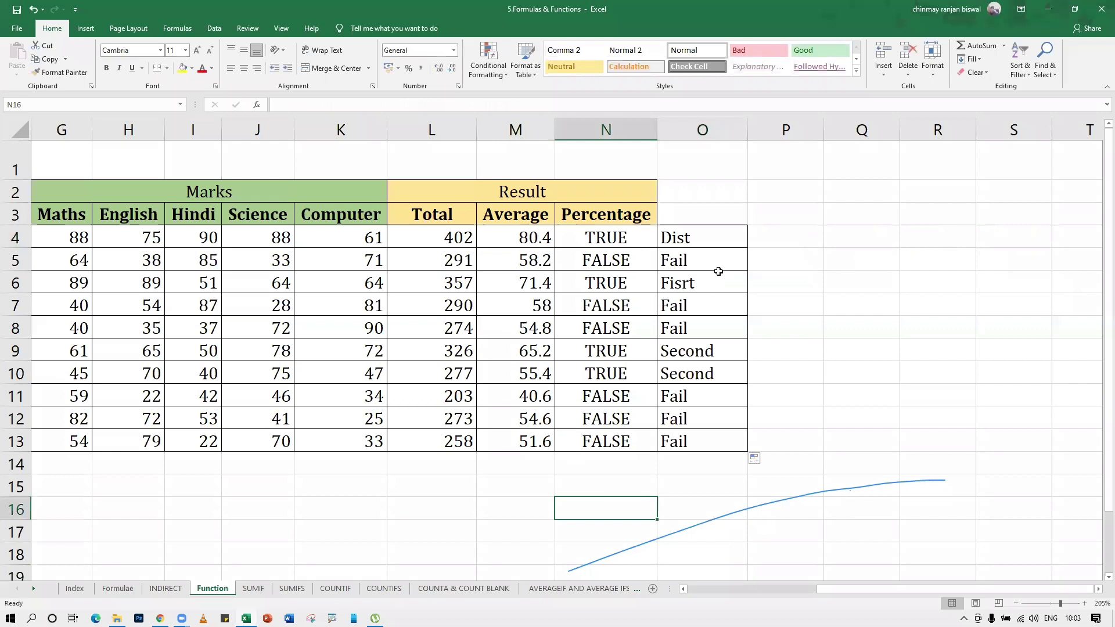
left_click_drag(714, 248, 720, 441)
Review the IF and IFS formula in O4 and the AND formula in N4, leaving both unmodified
double_click(694, 235)
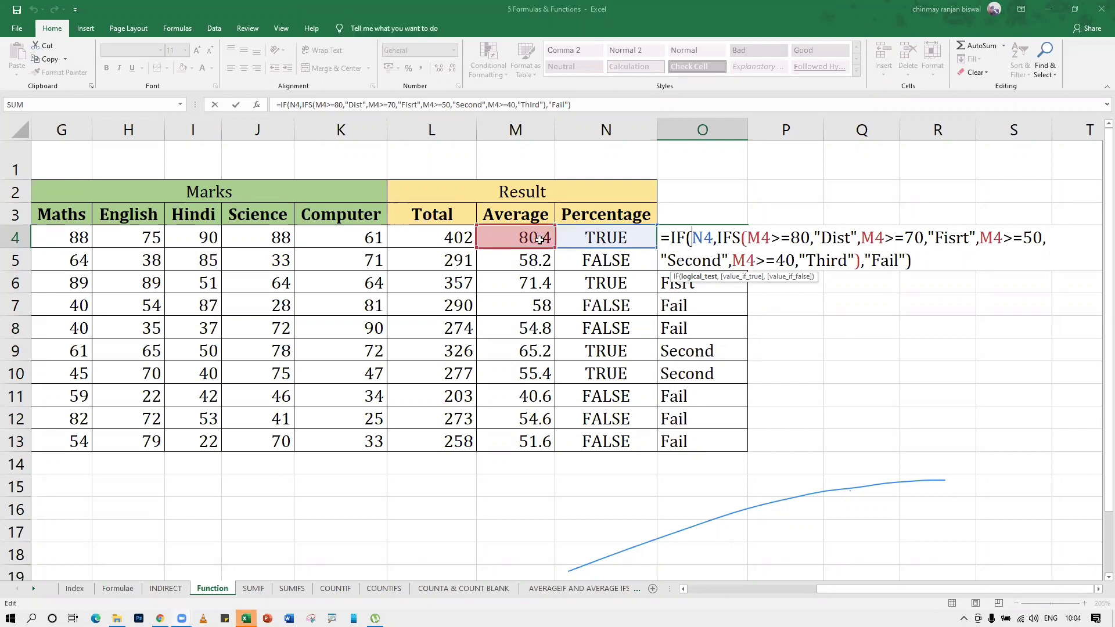
left_click(744, 429)
key("Escape")
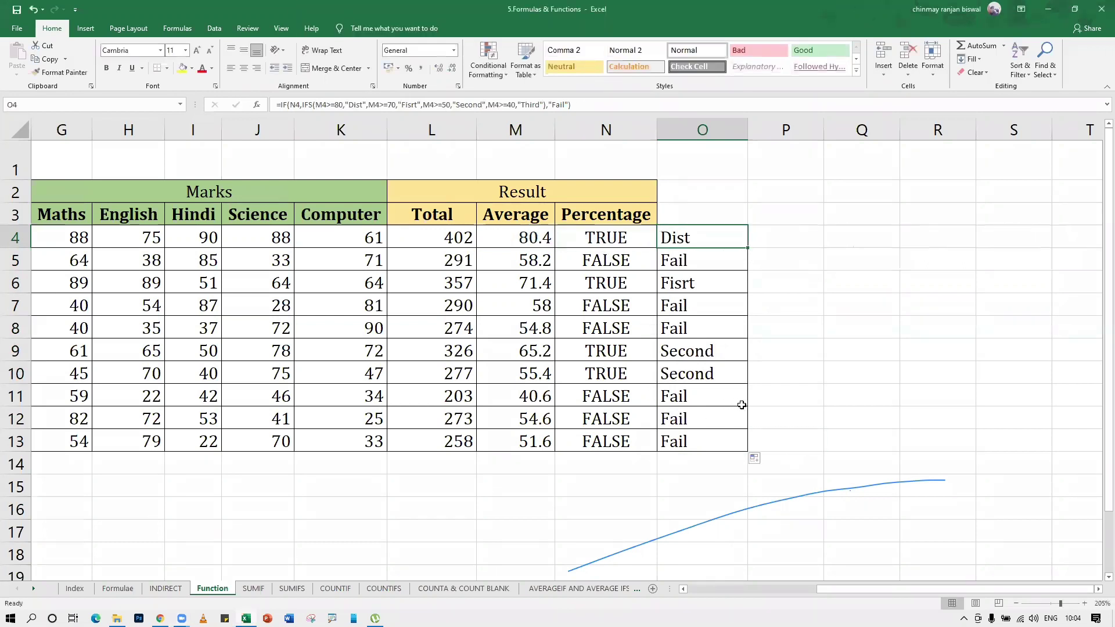
left_click(604, 244)
double_click(604, 246)
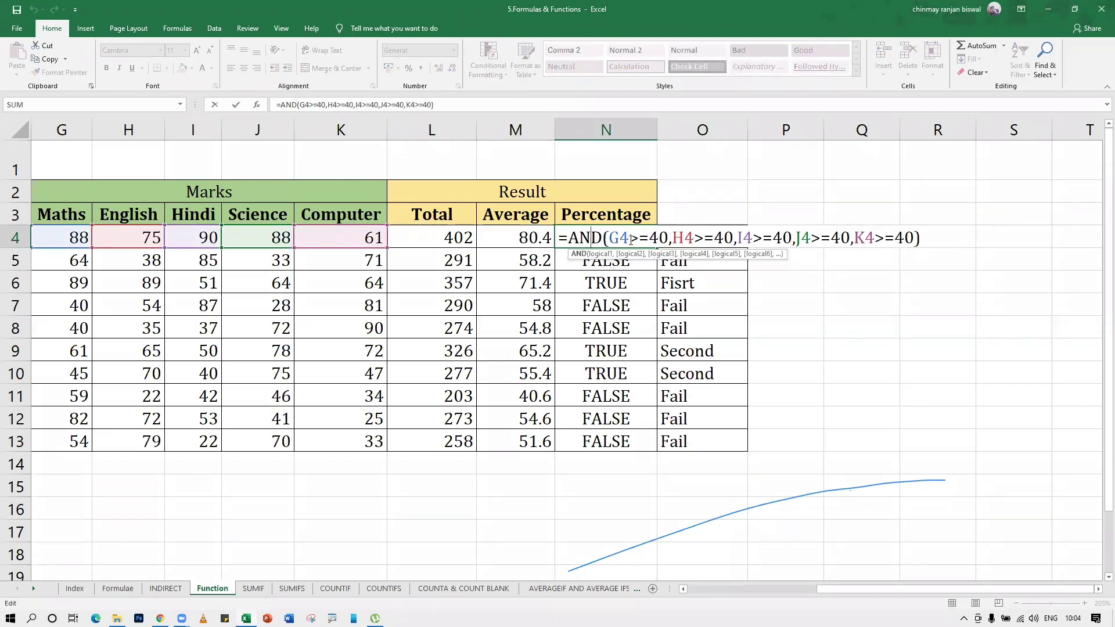
key("Escape")
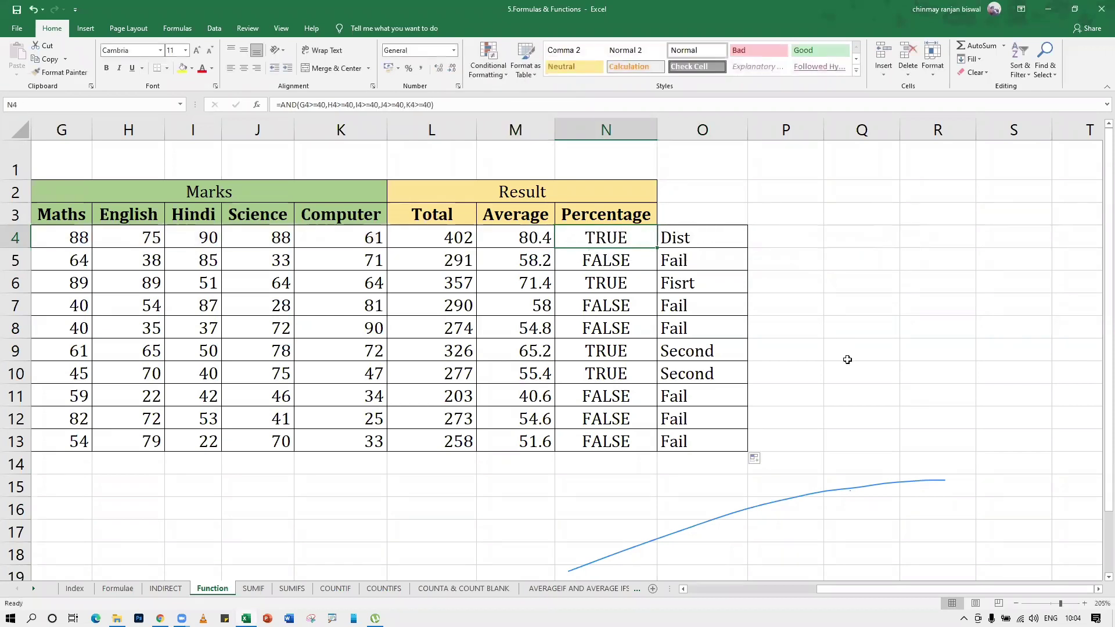
Insert a blank column between the Average and Percentage columns
left_click(613, 469)
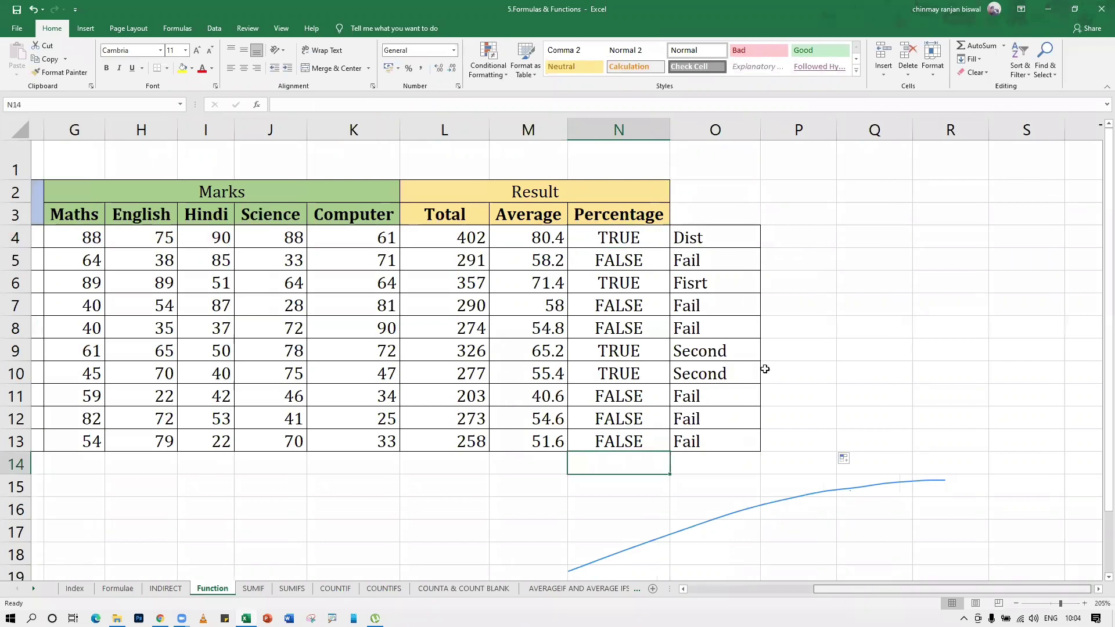
right_click(605, 132)
left_click(630, 214)
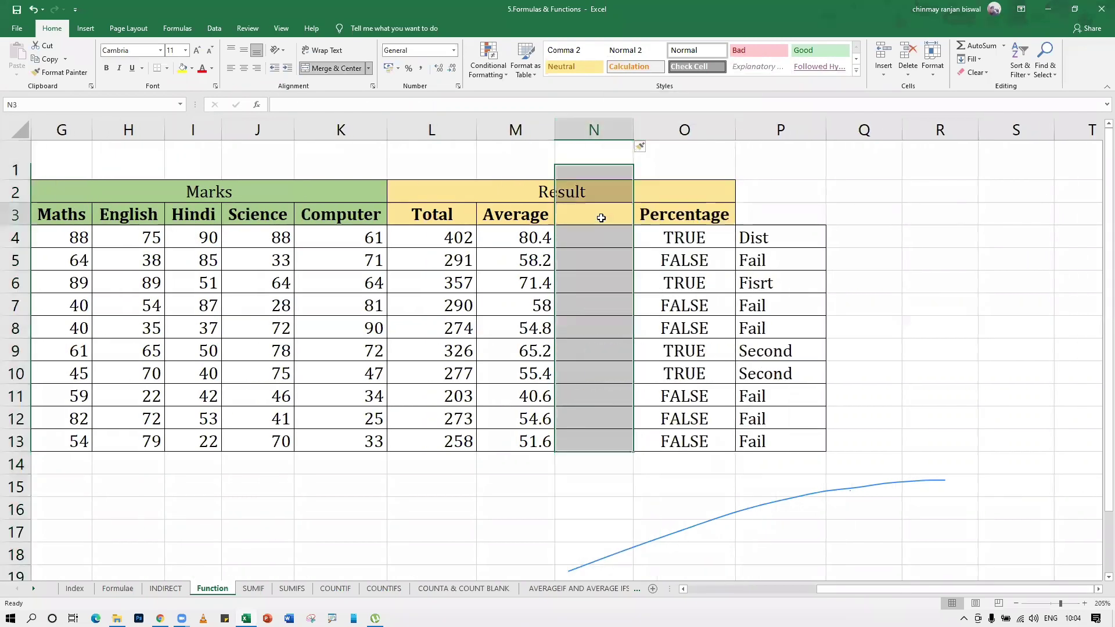
Write =IF(M4>=40,"Pass","Fail") in N4 and fill it down through N13
left_click(603, 234)
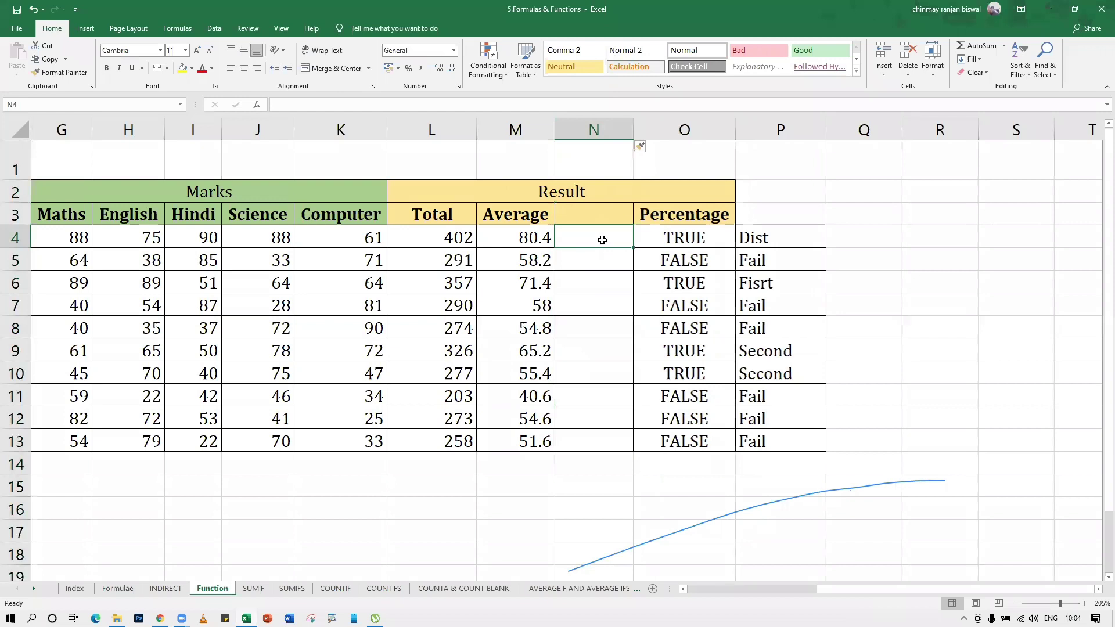
type("=if(")
left_click(526, 235)
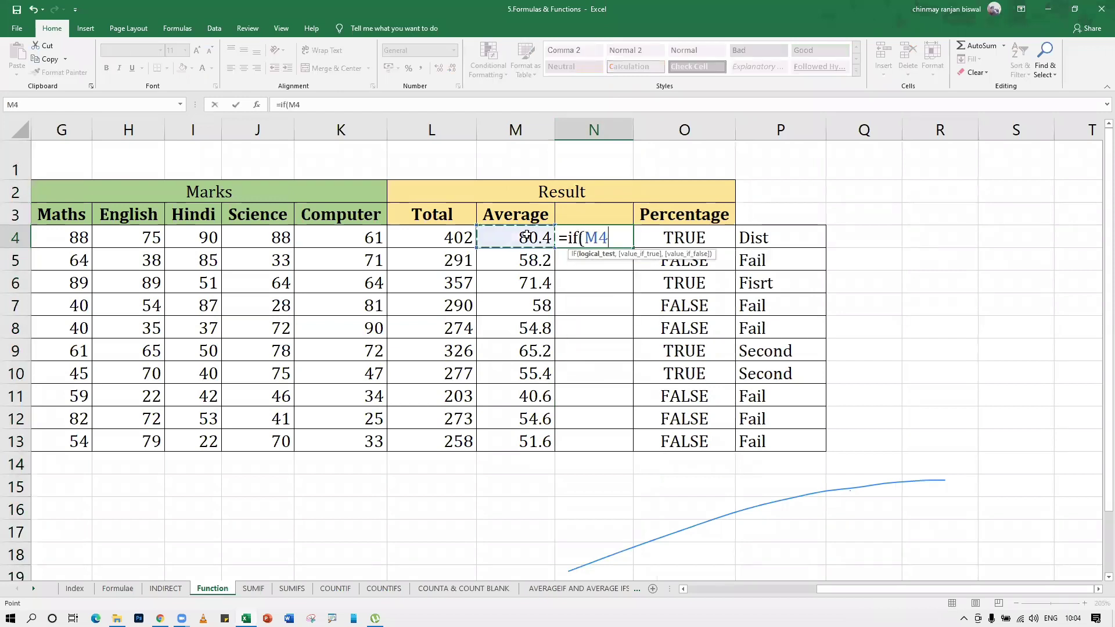
type(">=40,")
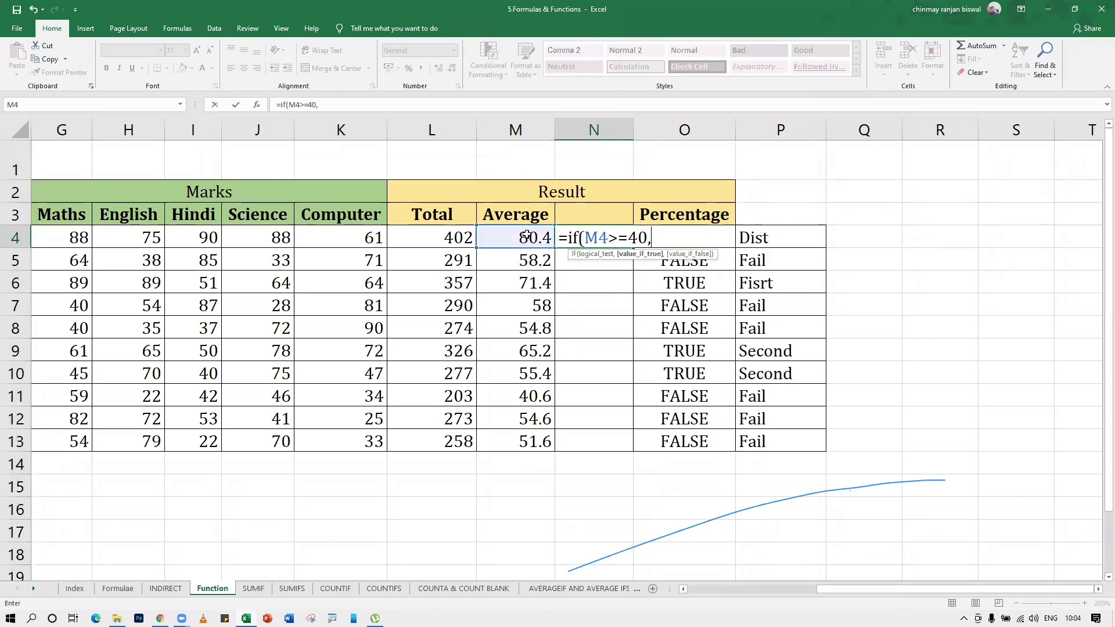
type("\"Pass\",\"Fa")
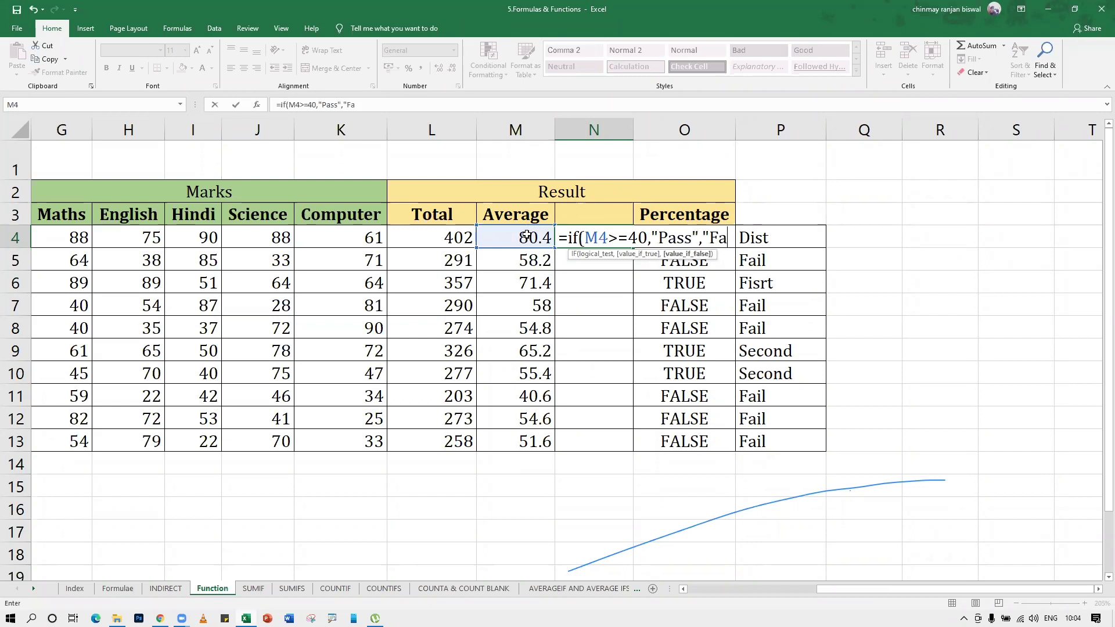
type("il\")")
key("Return")
left_click(602, 240)
left_click_drag(635, 247, 639, 448)
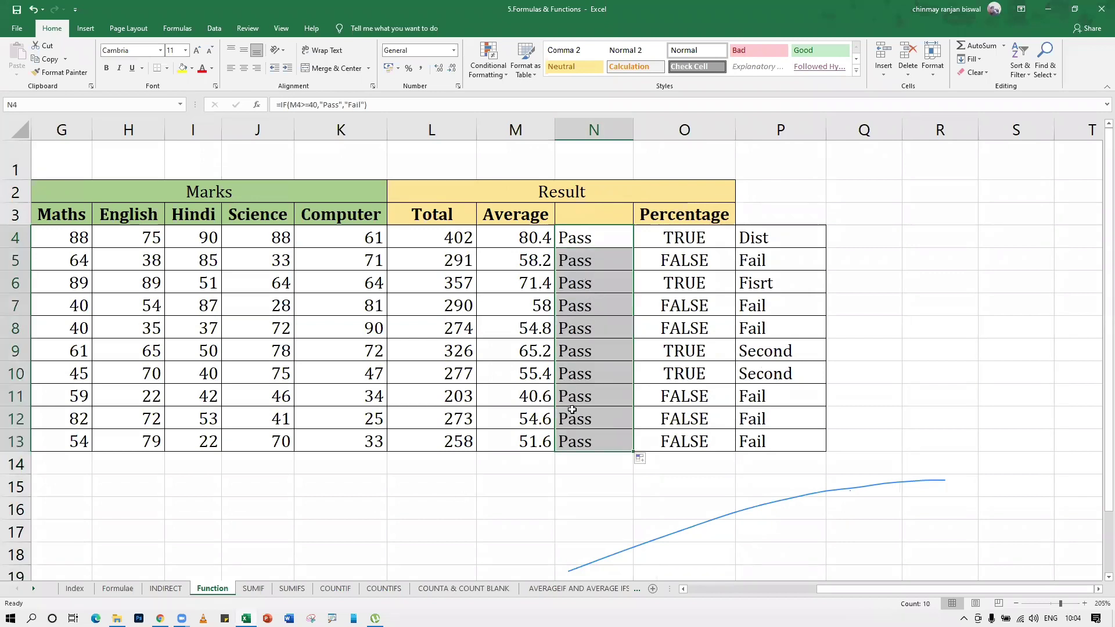
Examine the Average values in column M against the average-based pass or fail results in column N
left_click(586, 441)
left_click(561, 320)
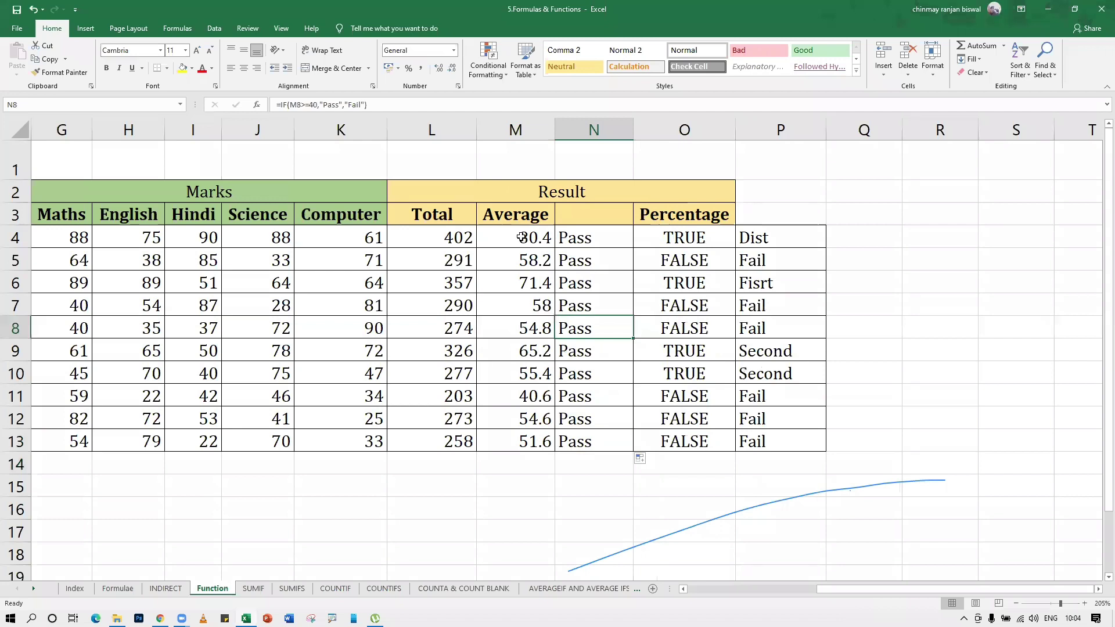
left_click(521, 238)
left_click(520, 255)
left_click(520, 277)
left_click(520, 305)
left_click(523, 351)
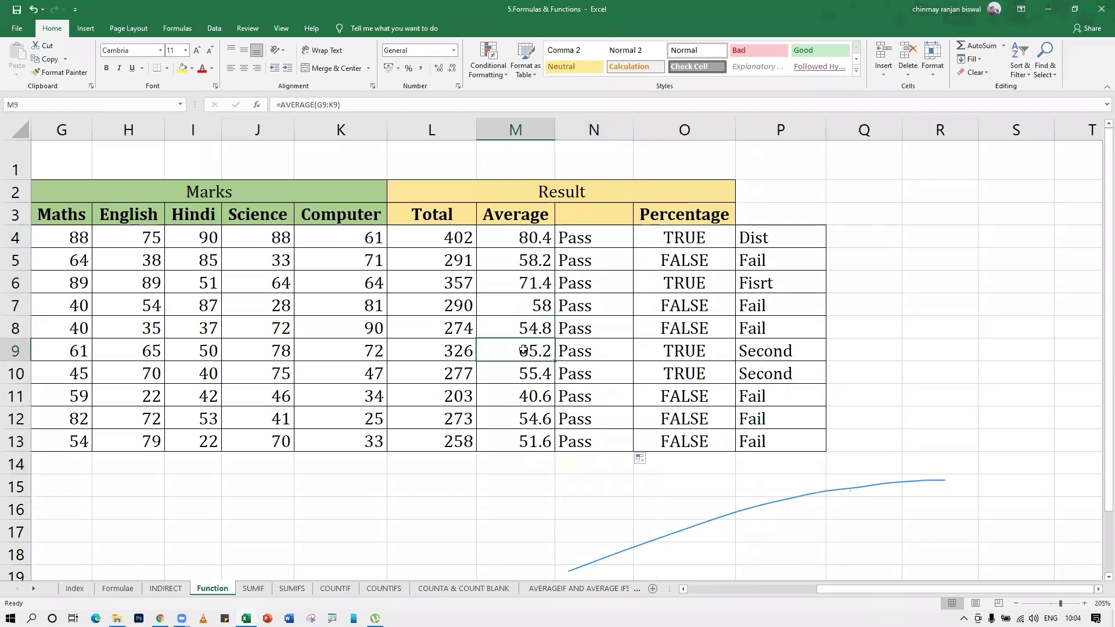
left_click(514, 238)
left_click(516, 328)
left_click(522, 389)
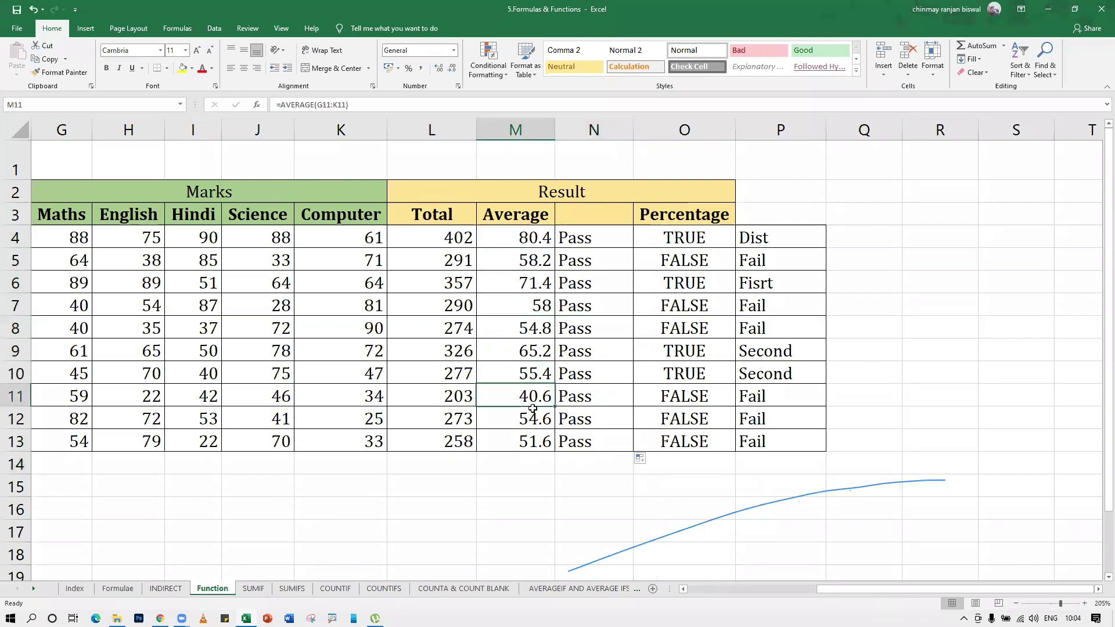
left_click(528, 417)
left_click(524, 395)
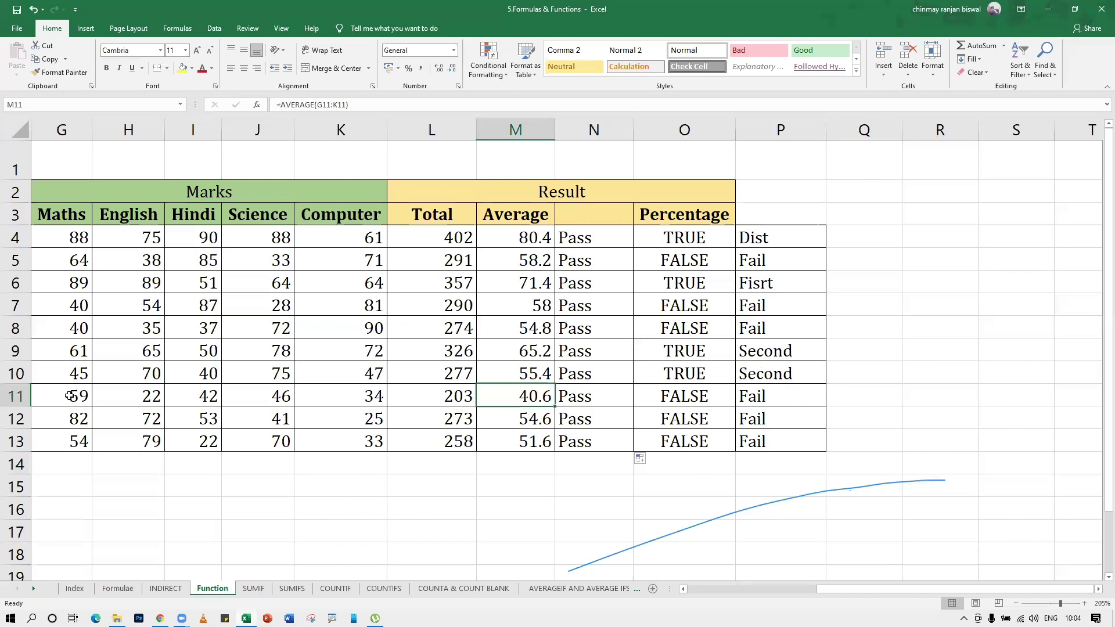
Compare the five subject marks in row 11 with its average and check the averages in M11 to M13
left_click_drag(69, 396, 351, 400)
left_click(562, 398)
left_click(530, 397)
left_click(545, 418)
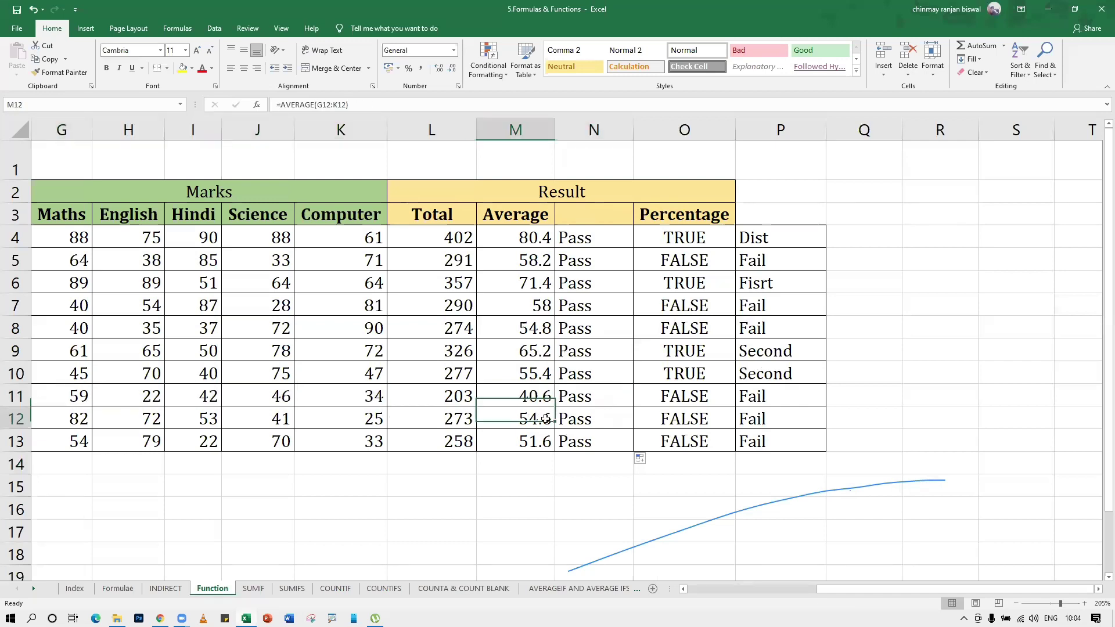
left_click(540, 442)
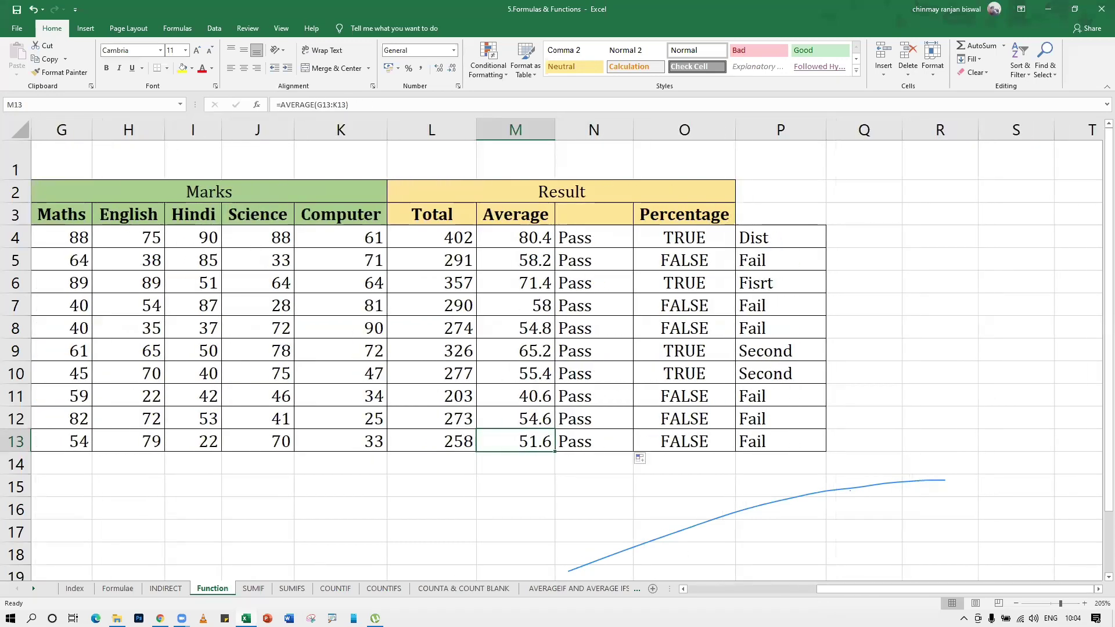
Highlight marks less than 40 in G4:K13 using conditional formatting with Light Red Fill with Dark Red Text
scroll(691, 595, "left", 3)
left_click_drag(171, 251, 462, 448)
left_click(487, 64)
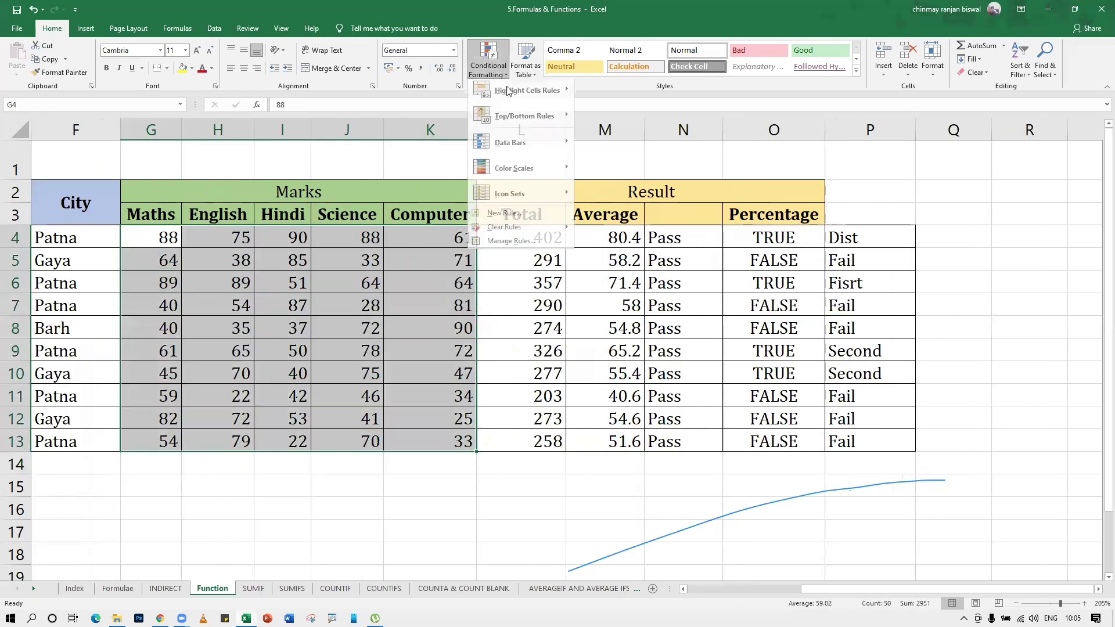
mouse_move(507, 91)
left_click(613, 117)
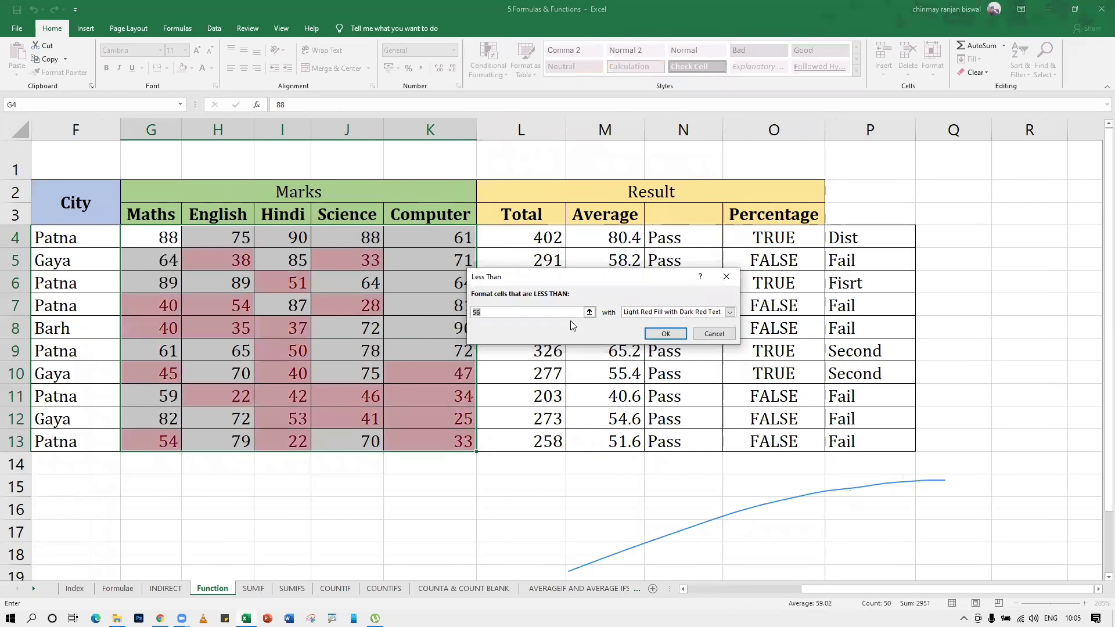
type("40")
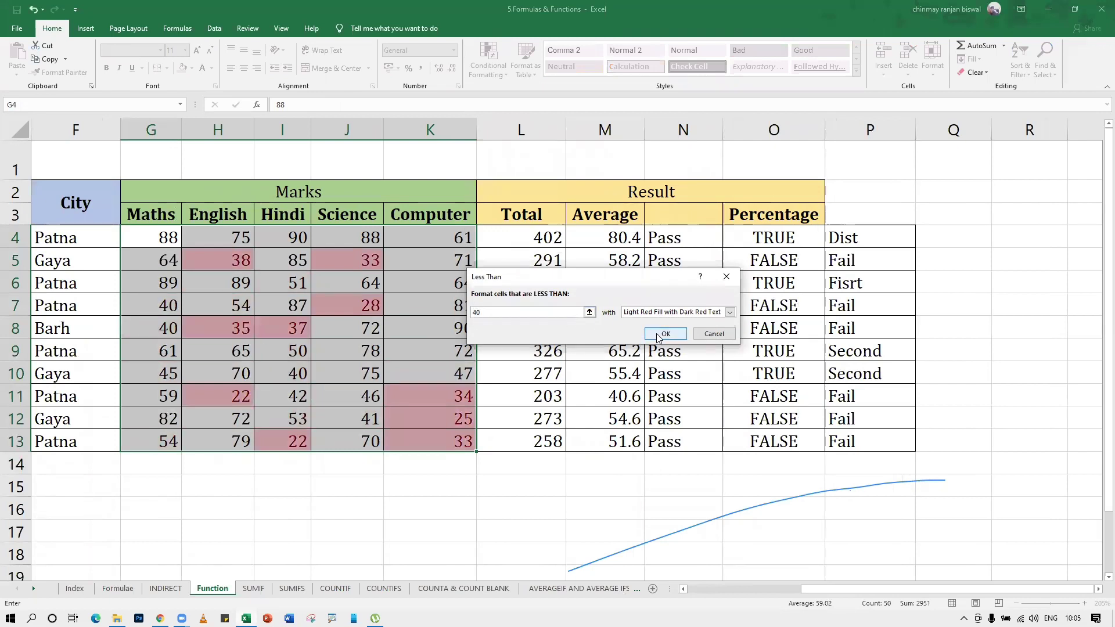
left_click(659, 338)
left_click(431, 507)
Examine the highlighted low marks across the subject columns
left_click(325, 288)
left_click(294, 352)
left_click(247, 396)
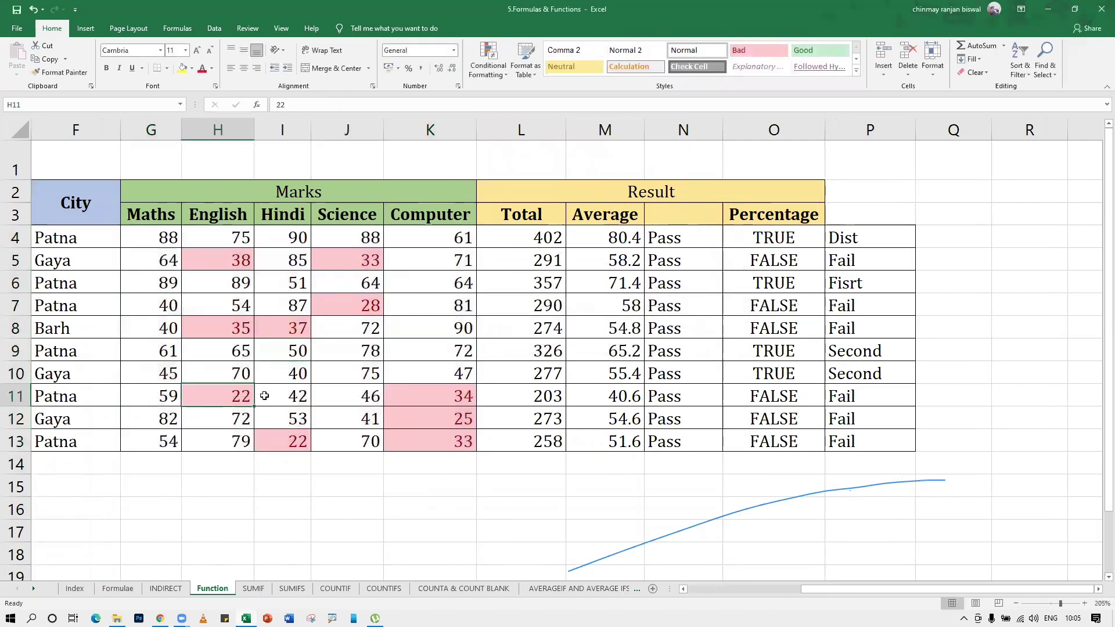
left_click(398, 424)
left_click(380, 468)
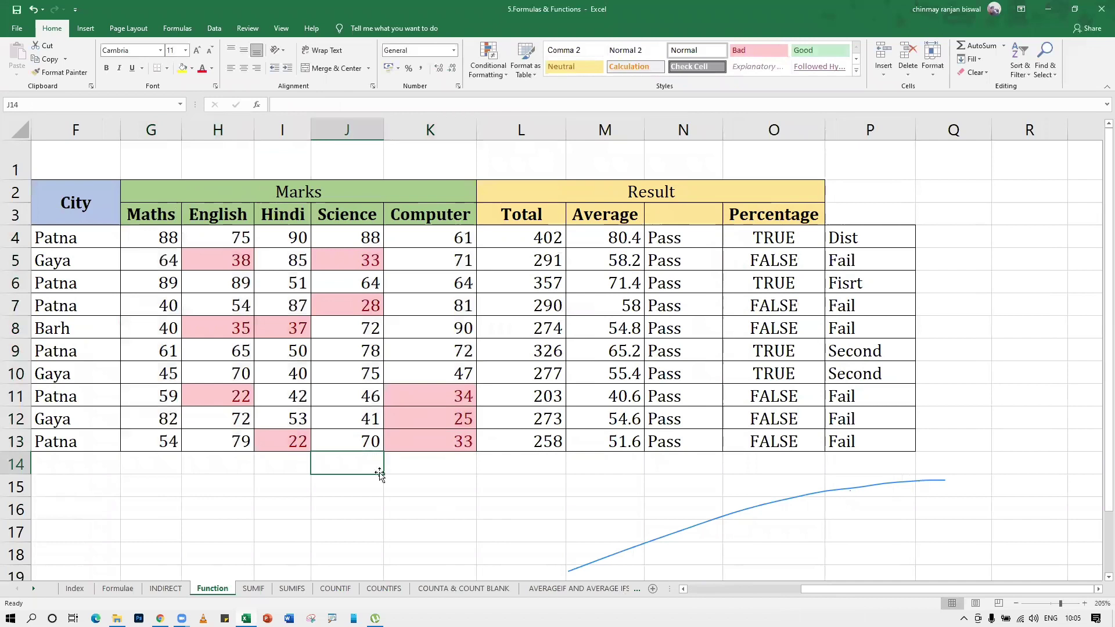
left_click(394, 341)
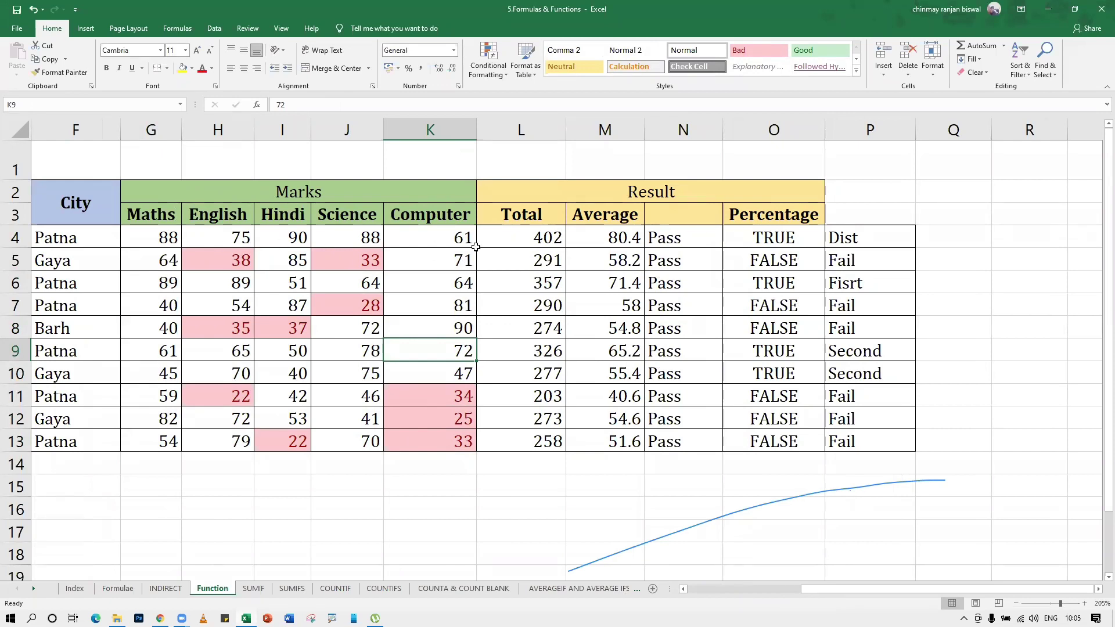
Review the AND formulas in O4 and O5, leaving both unmodified
double_click(755, 238)
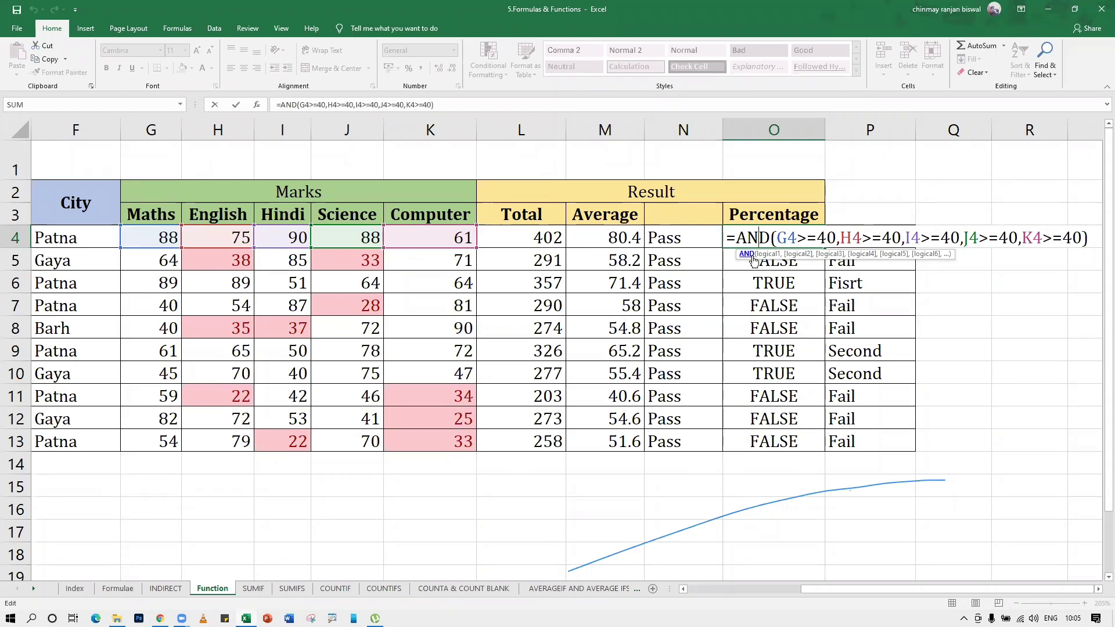
key("ctrl+Return")
double_click(774, 260)
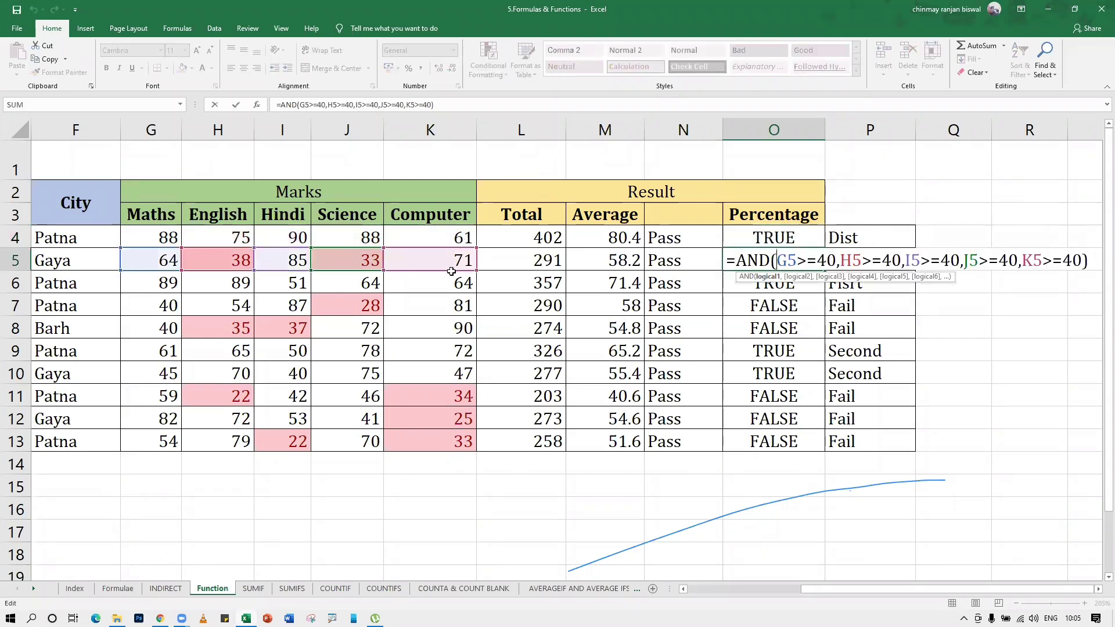
key("Escape")
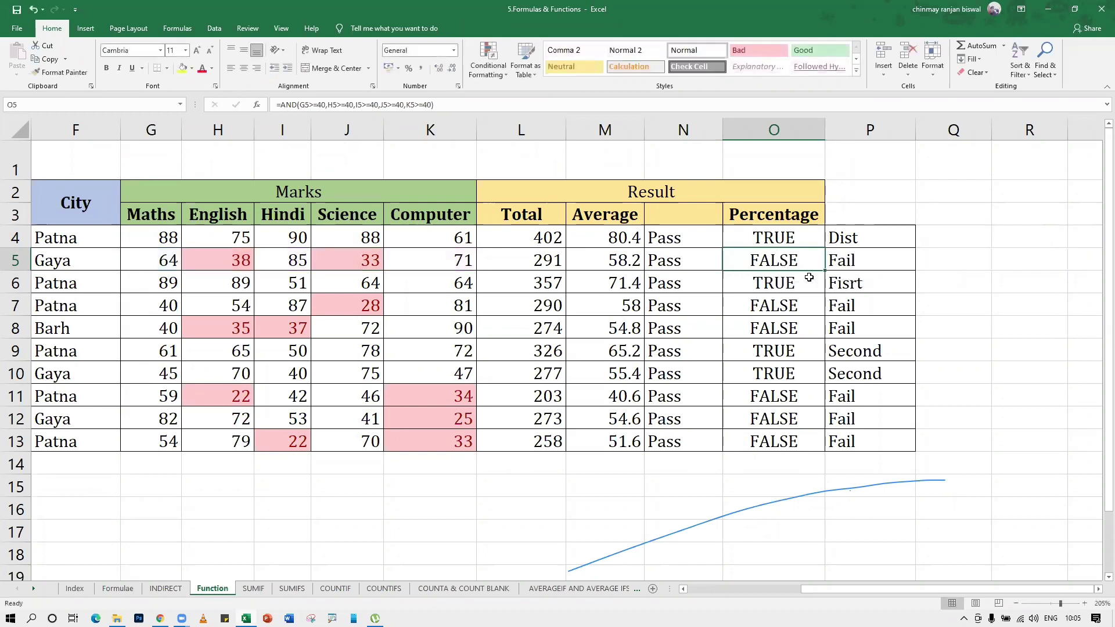
Check the TRUE and FALSE results of the AND test down column O
left_click(763, 239)
left_click(776, 267)
left_click(778, 308)
left_click(781, 369)
left_click(781, 398)
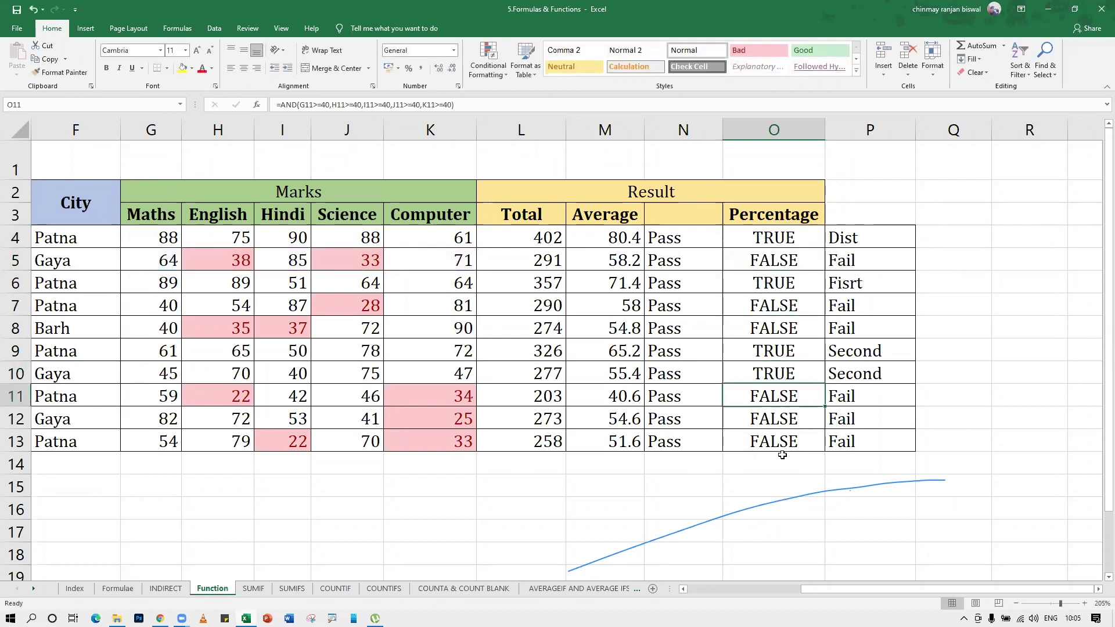
left_click(782, 457)
Replace the formula in N4 with =IF(O4,"Pass","Fail") and fill it down through N13
left_click(691, 233)
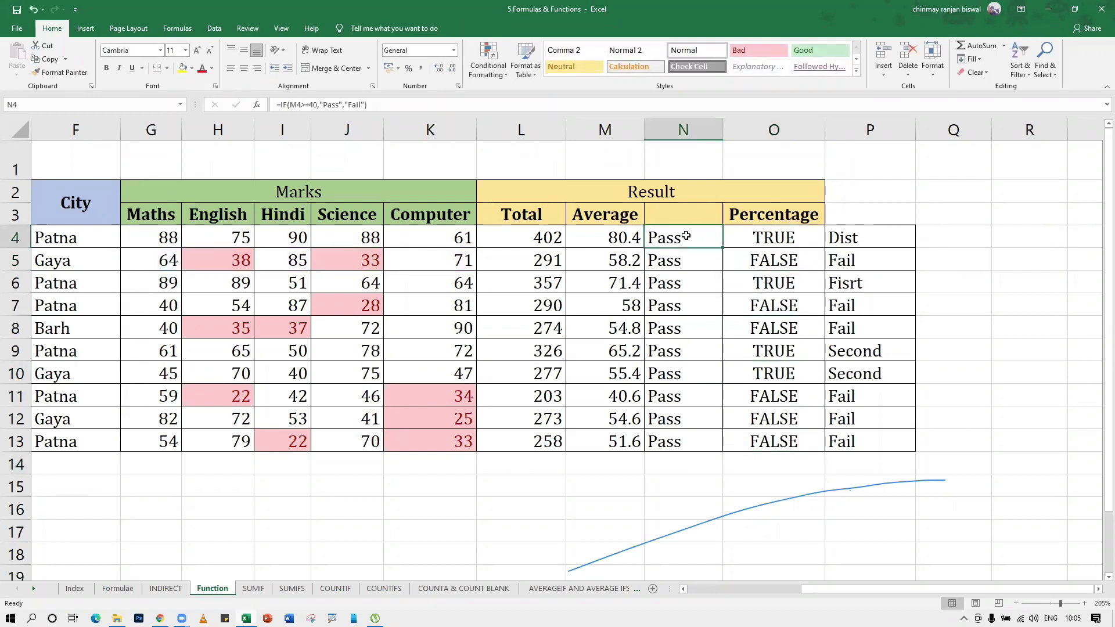
type("=if(")
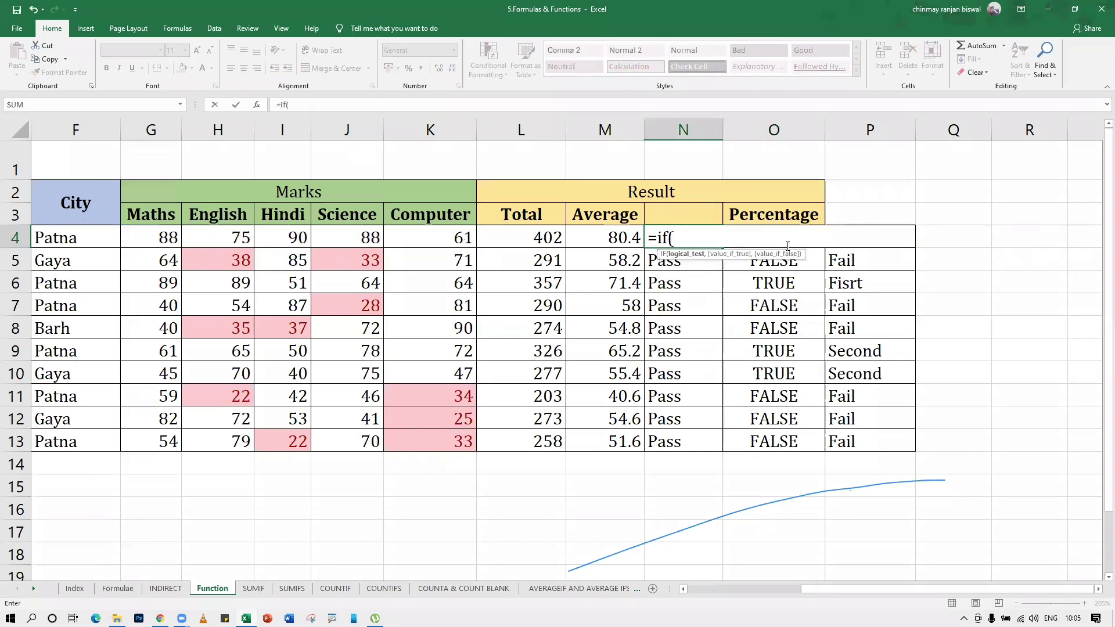
left_click(818, 240)
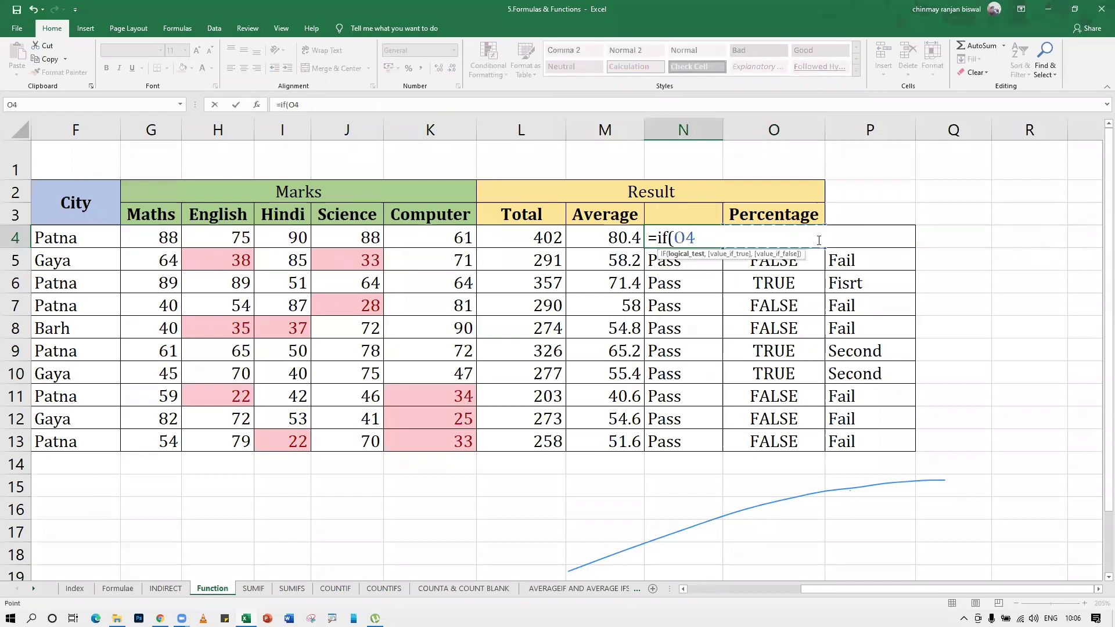
type(",\"Pas")
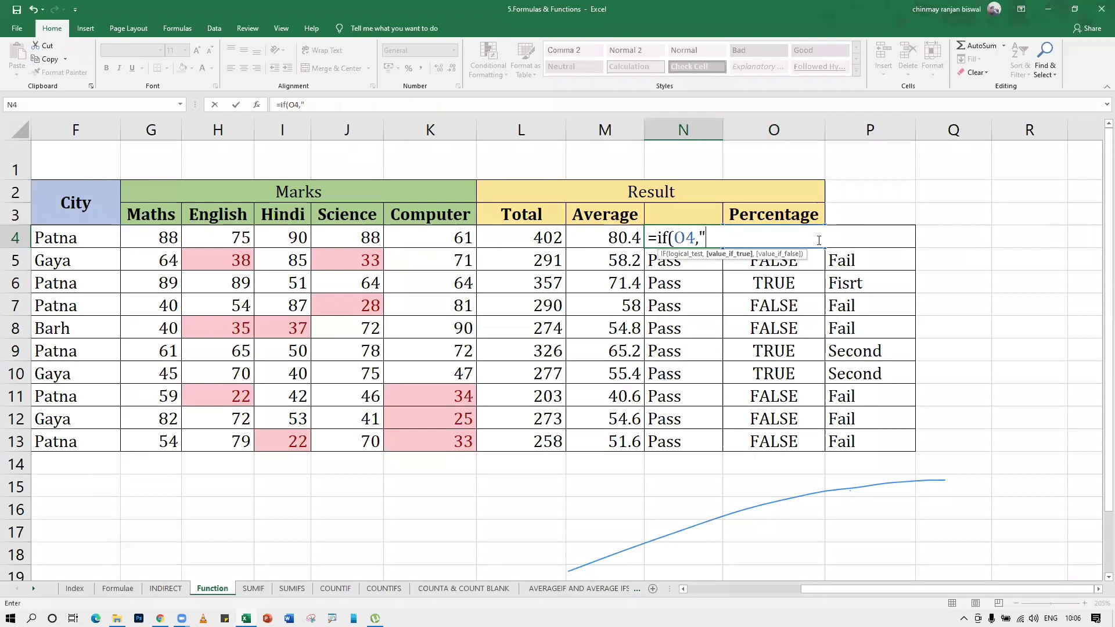
type("s\",\"Fail\")")
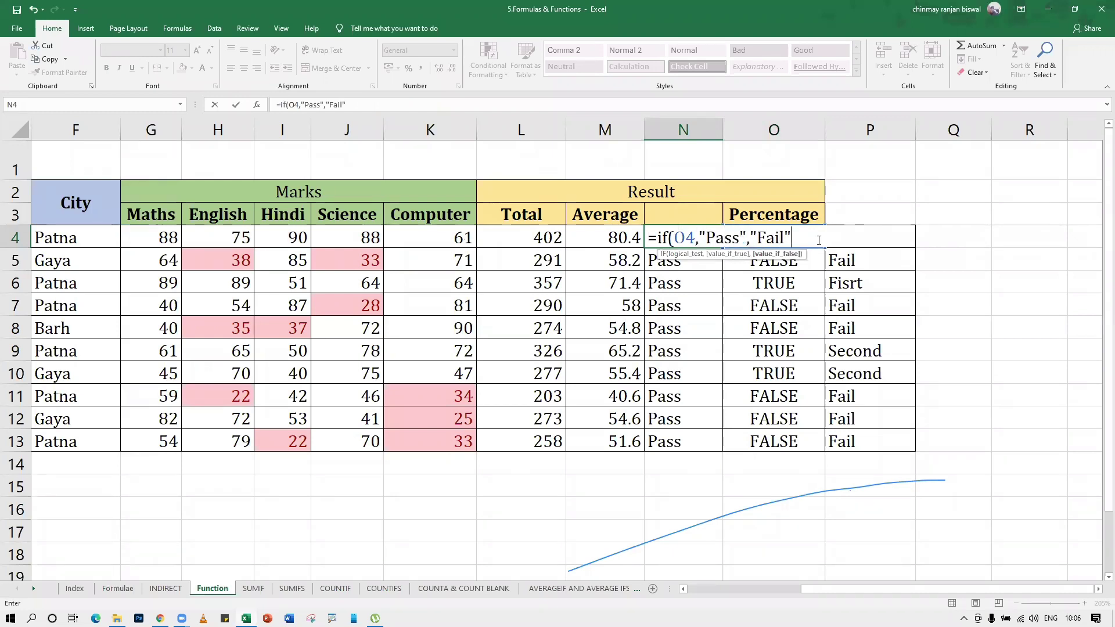
key("Return")
left_click(712, 232)
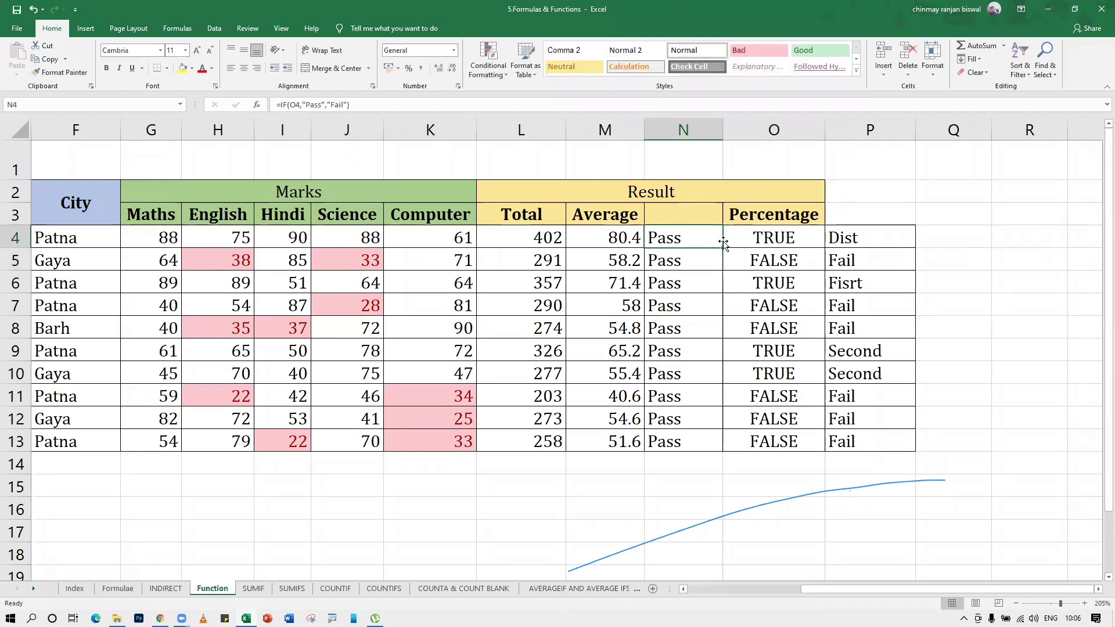
left_click_drag(722, 248, 725, 451)
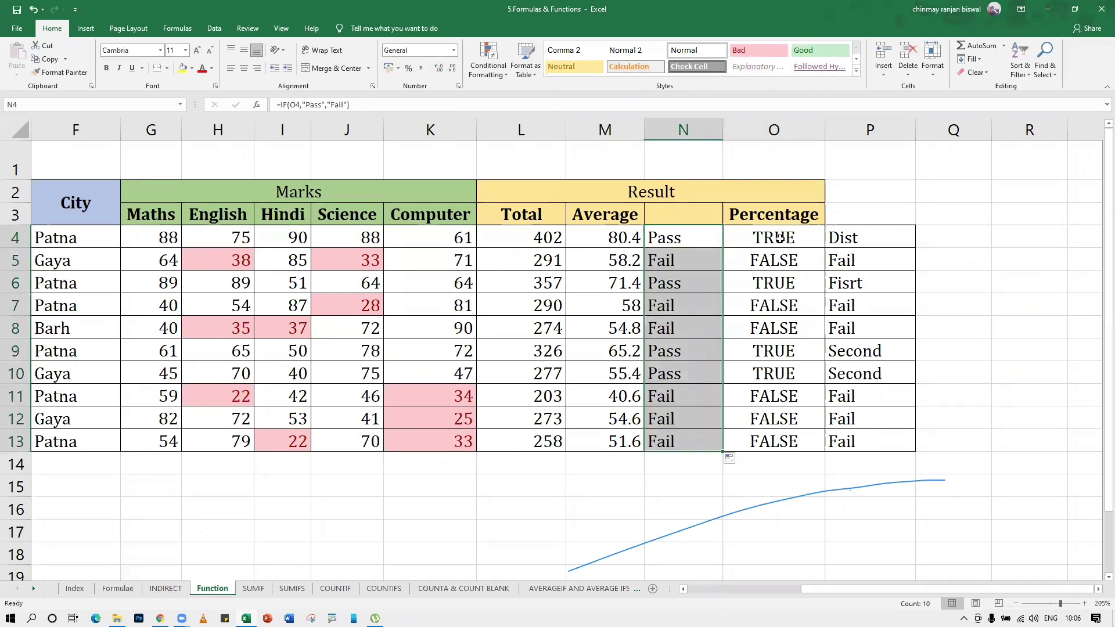
Compare the pass or fail results in column N with the AND results in column O and the grades in column P
left_click(755, 328)
left_click(678, 369)
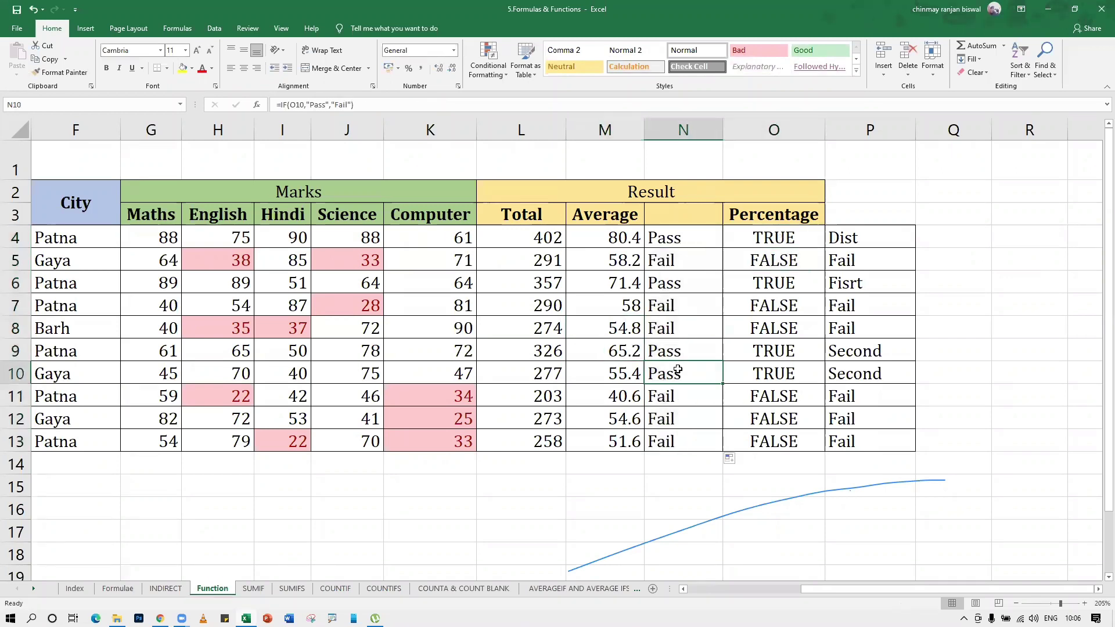
left_click(710, 387)
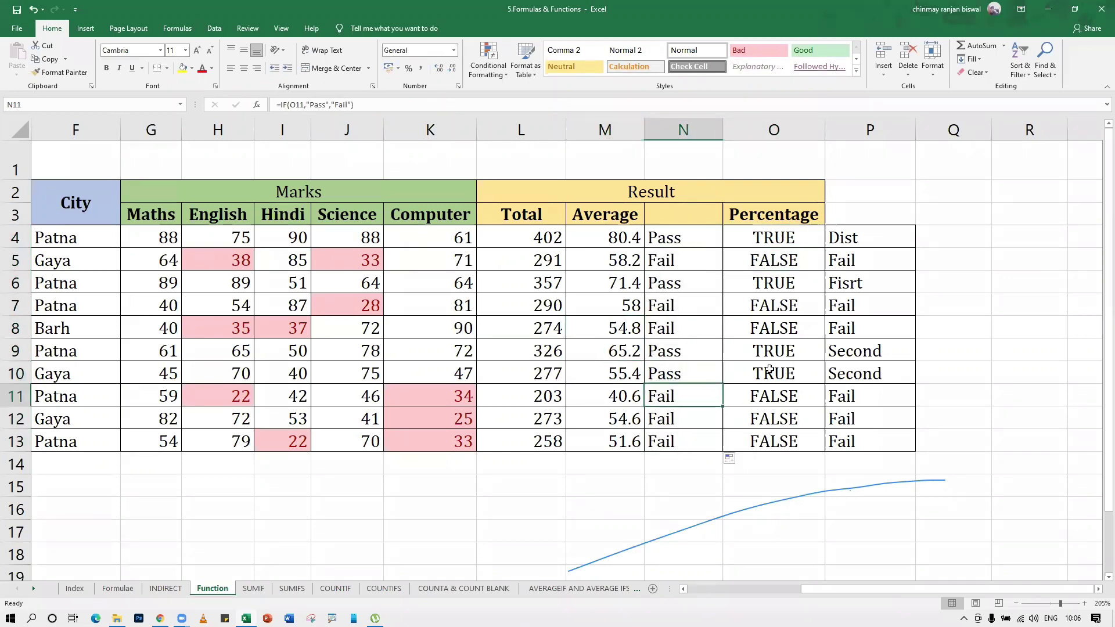
left_click(769, 367)
left_click(627, 368)
left_click(682, 366)
left_click(717, 394)
left_click(678, 416)
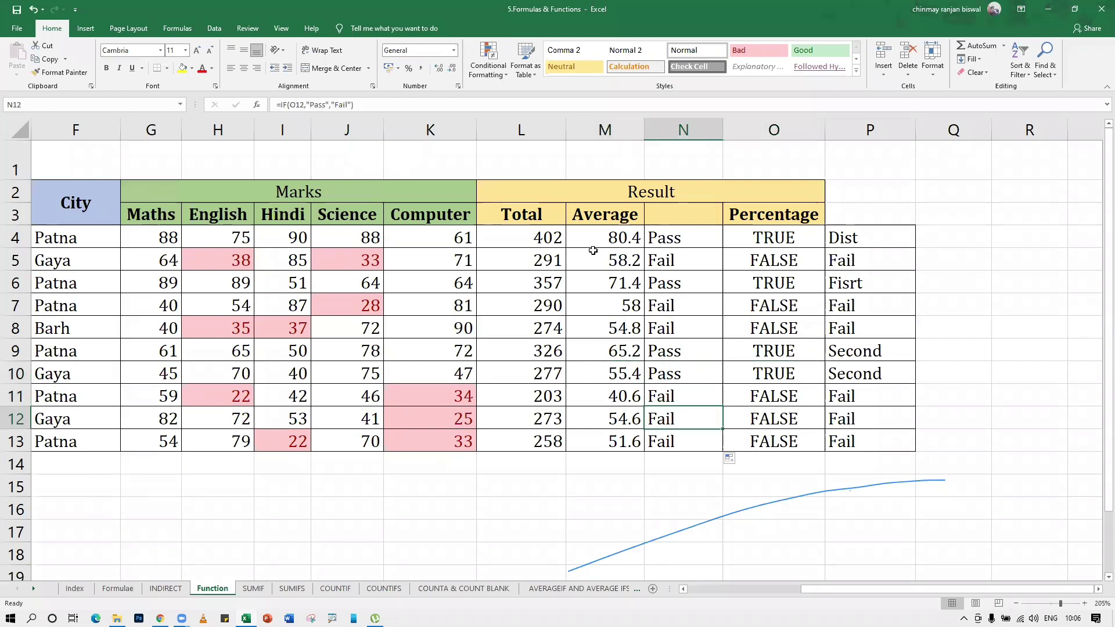
left_click(683, 235)
left_click(673, 280)
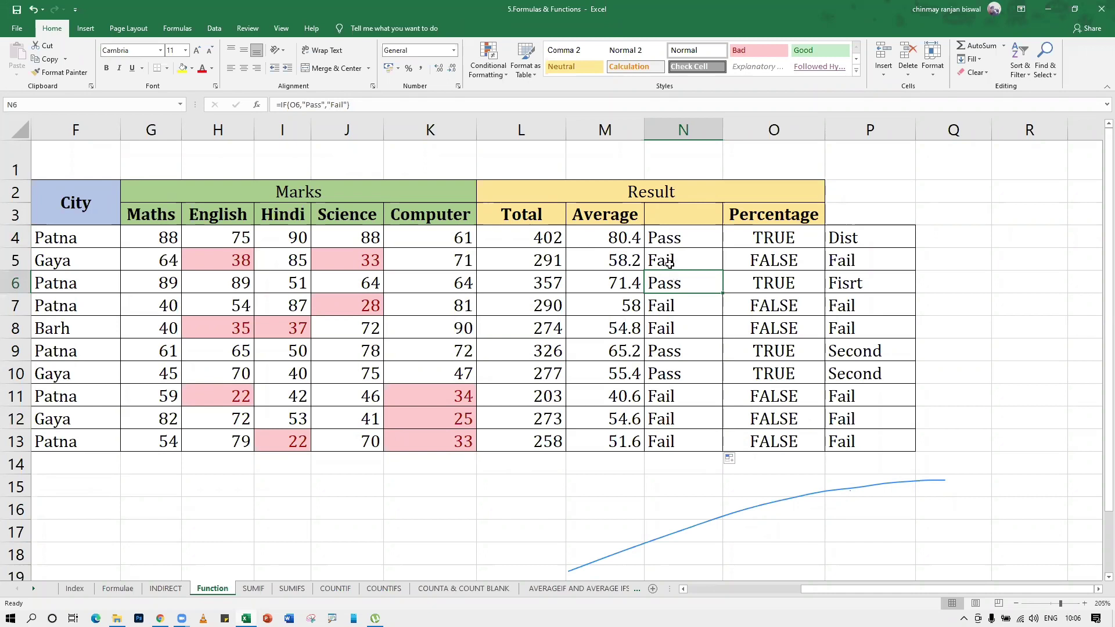
left_click(669, 263)
left_click(670, 243)
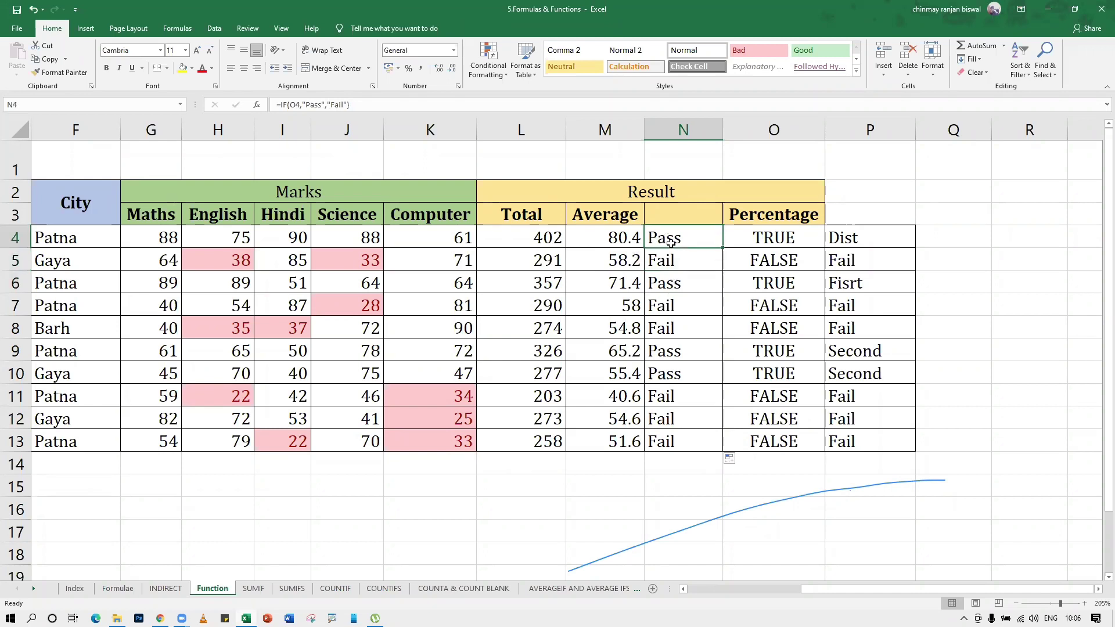
left_click(859, 244)
left_click(859, 272)
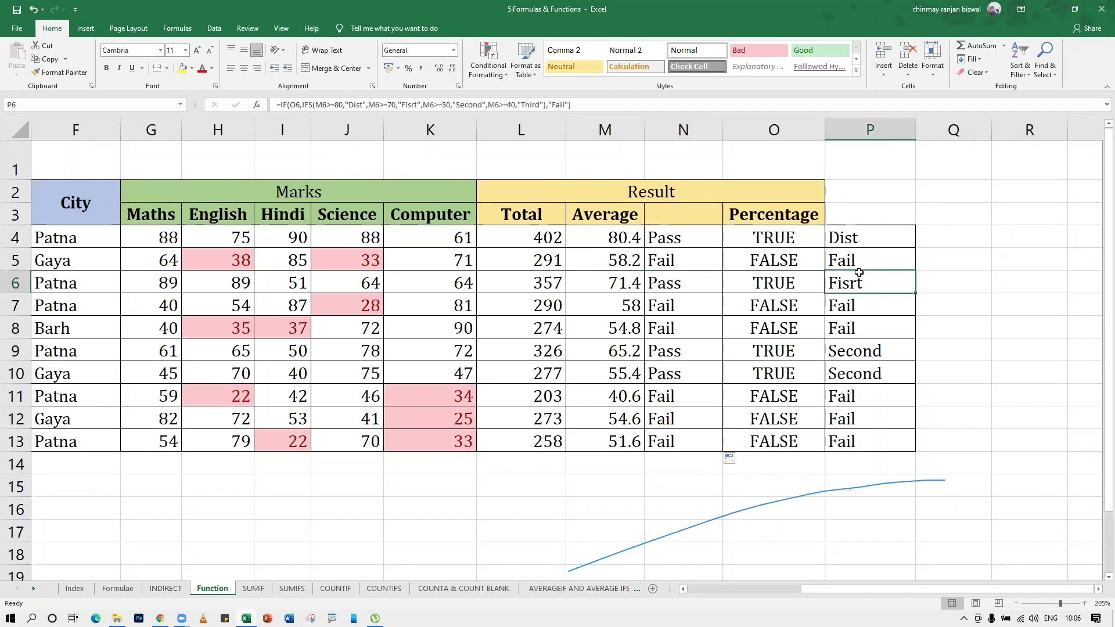
double_click(699, 228)
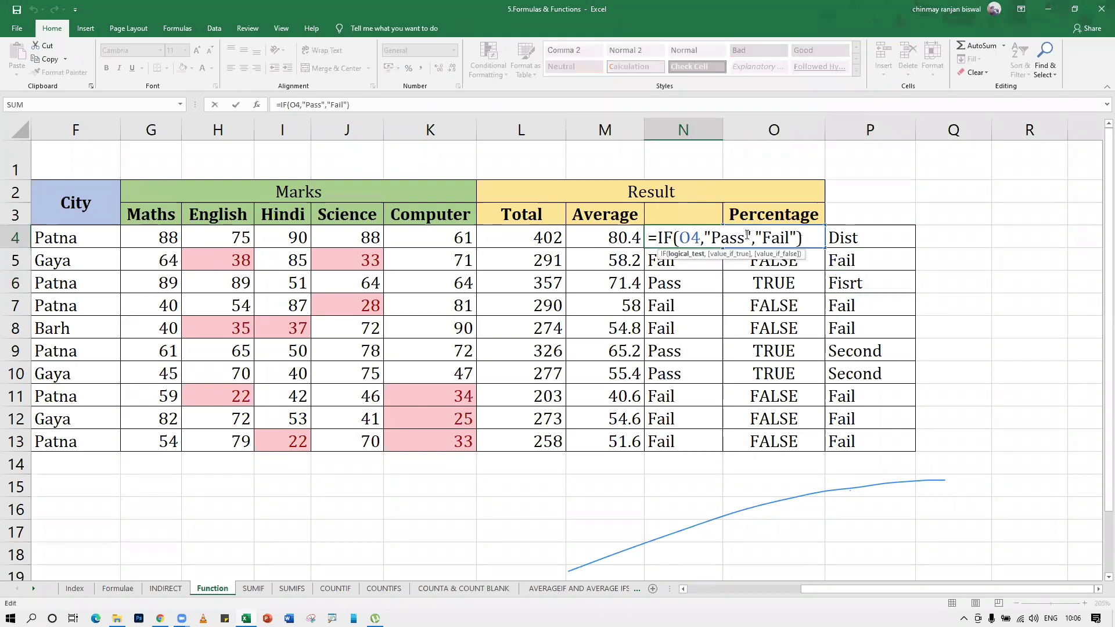
left_click_drag(751, 238, 707, 240)
type("ifs()")
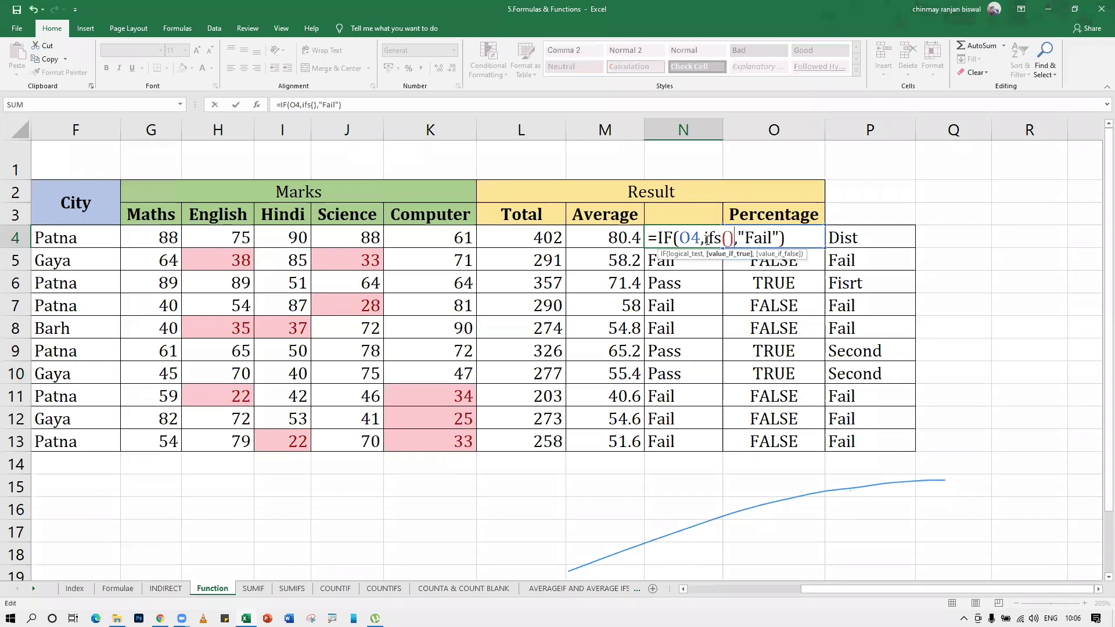
key("Escape")
Review the formula in P4, temporarily marking its O4 test, nested IFS conditions and "Fail" value, and leave it unmodified
double_click(870, 237)
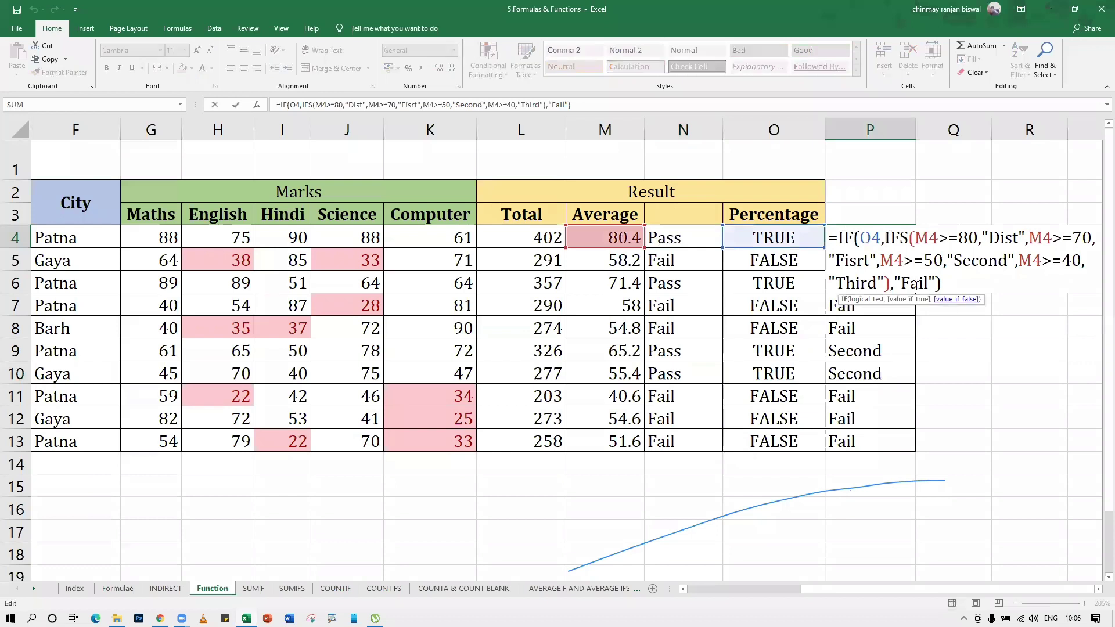
left_click_drag(859, 239, 880, 239)
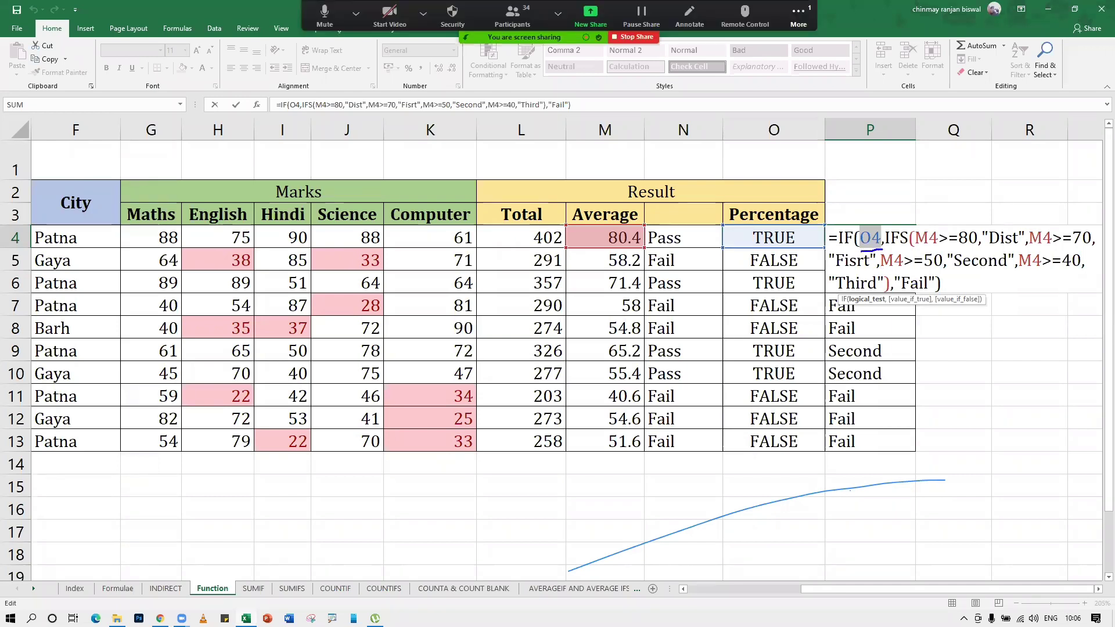
left_click_drag(886, 249, 1099, 245)
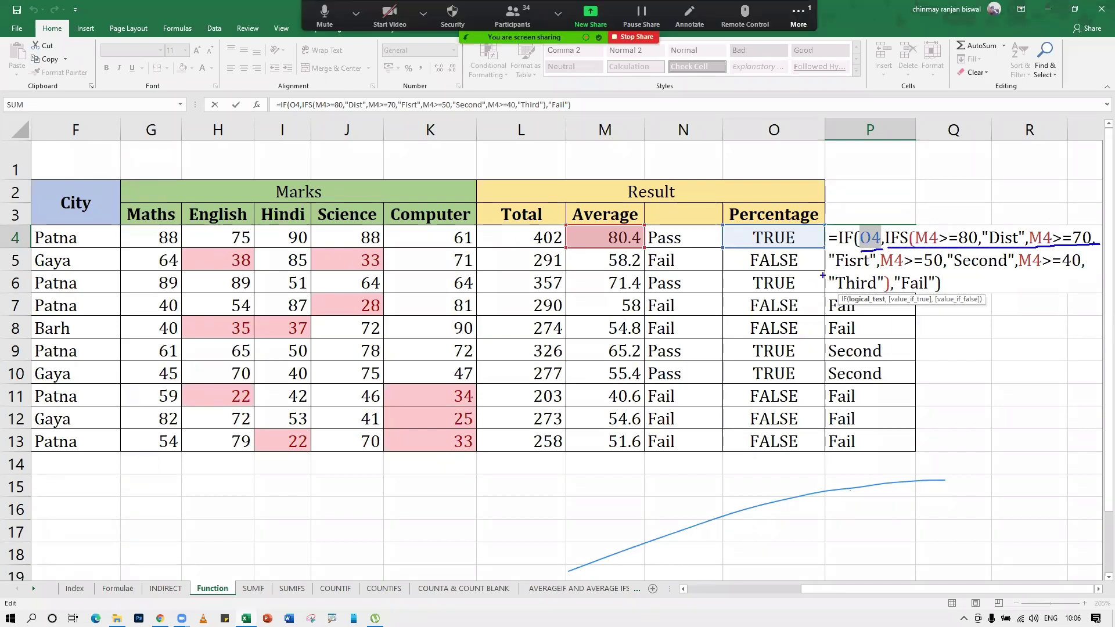
left_click_drag(842, 268, 1070, 266)
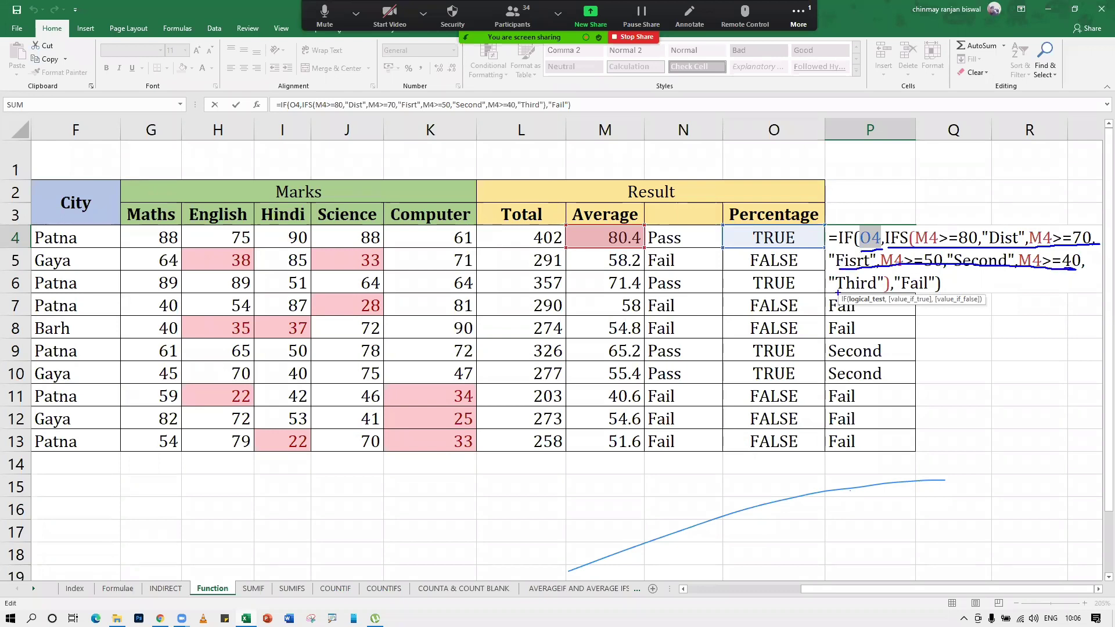
left_click_drag(845, 292, 898, 289)
mouse_move(871, 247)
left_mouse_down()
mouse_move(894, 191)
mouse_move(921, 205)
mouse_move(958, 192)
left_mouse_up()
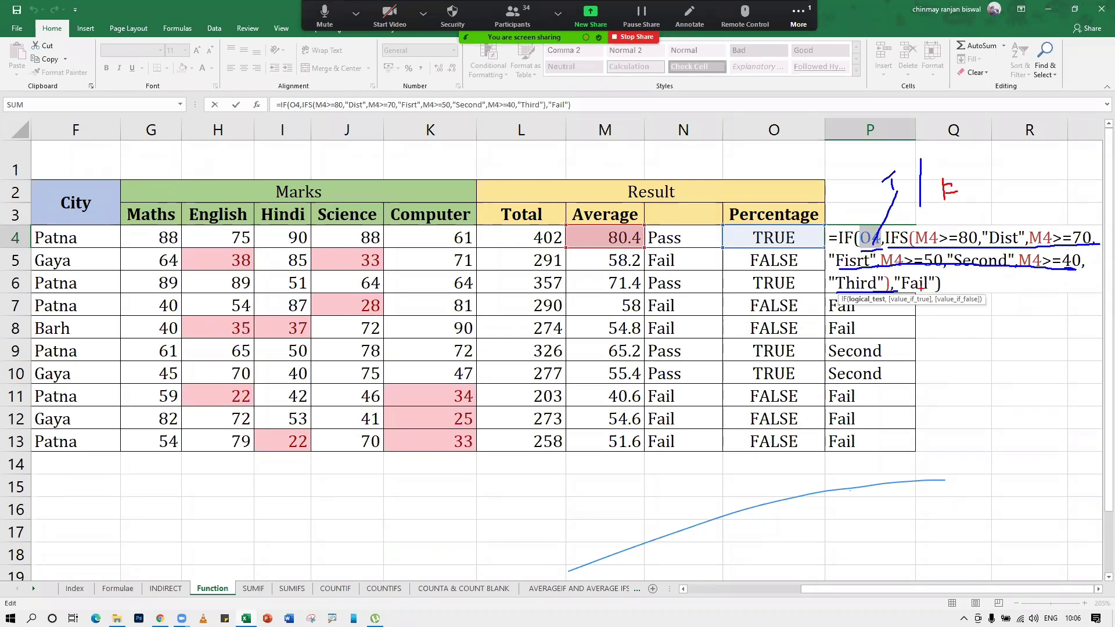
mouse_move(913, 286)
left_mouse_down()
mouse_move(911, 259)
mouse_move(922, 297)
left_mouse_up()
key("Escape")
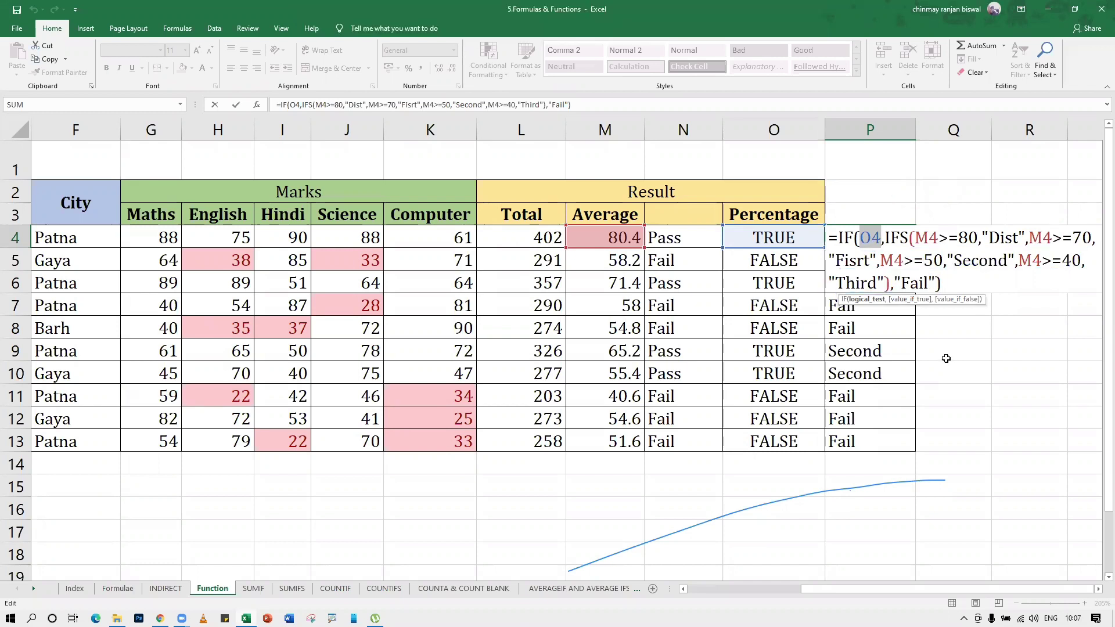
key("Return")
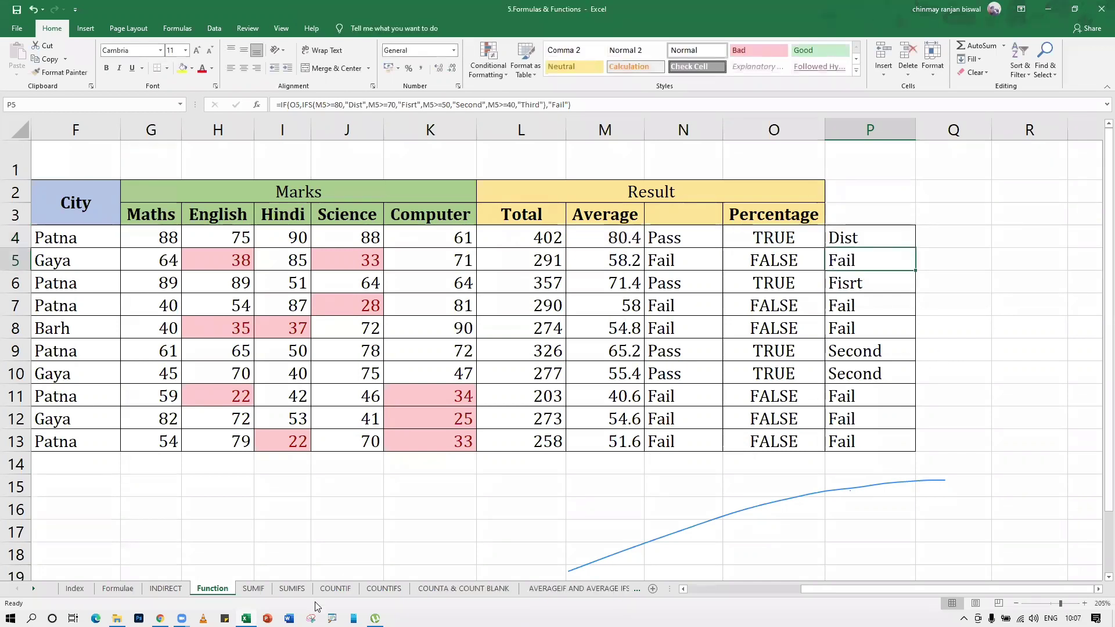